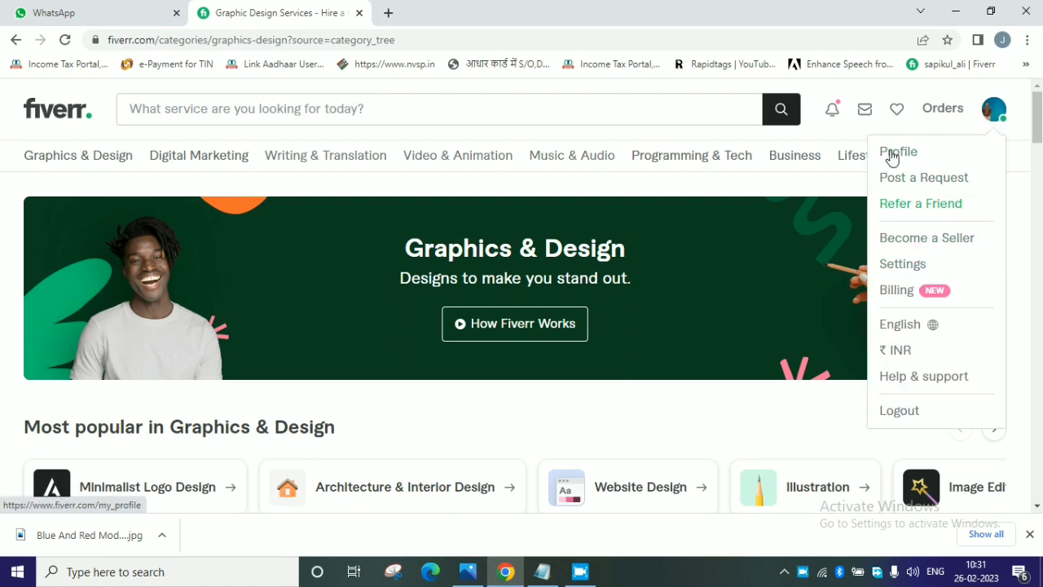
Open the account's profile page and look through its description, languages, certification and activity sections.
{"action": "left_click", "coordinate": [896, 157]}
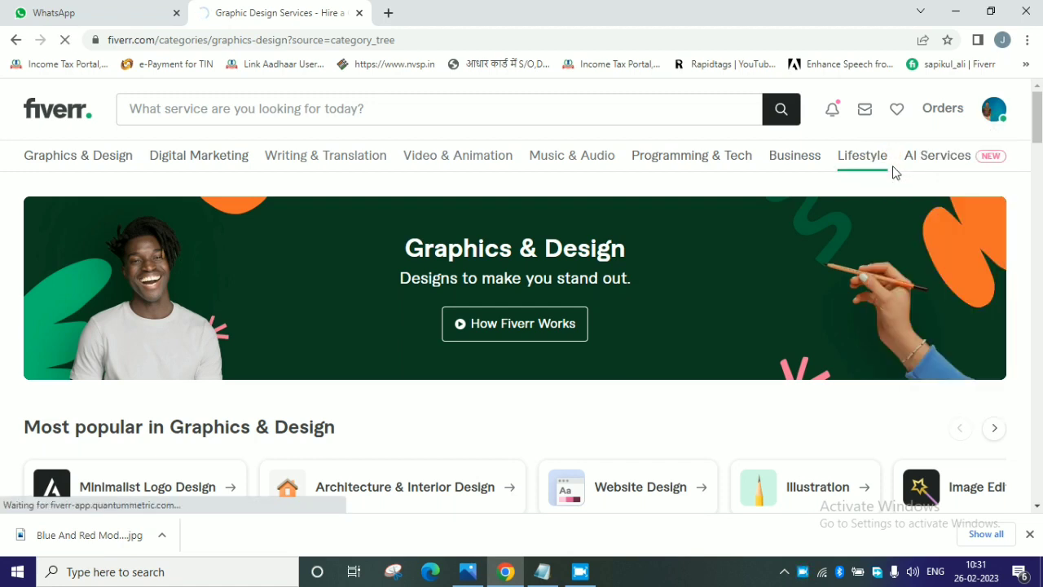
{"action": "scroll", "coordinate": [577, 204], "scroll_direction": "down", "scroll_amount": 6}
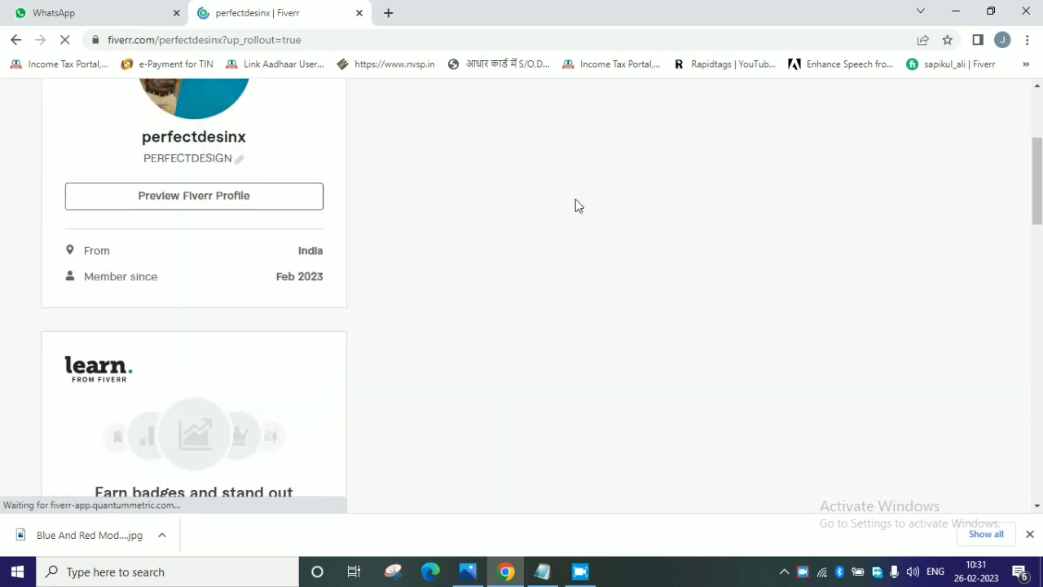
{"action": "scroll", "coordinate": [353, 220], "scroll_direction": "up", "scroll_amount": 4}
{"action": "scroll", "coordinate": [295, 255], "scroll_direction": "down", "scroll_amount": 15}
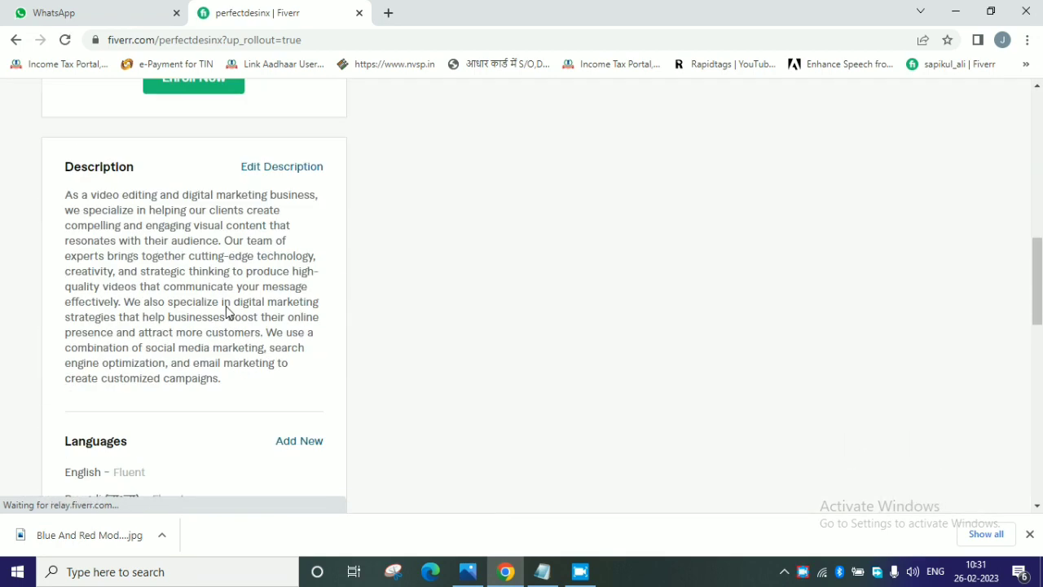
{"action": "scroll", "coordinate": [209, 364], "scroll_direction": "down", "scroll_amount": 1}
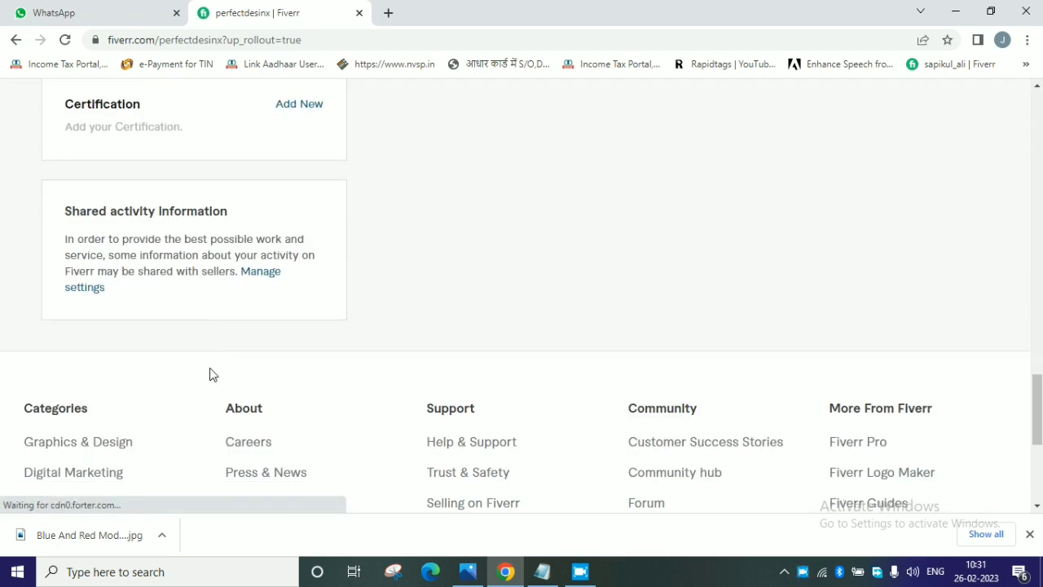
{"action": "scroll", "coordinate": [419, 404], "scroll_direction": "up", "scroll_amount": 15}
{"action": "scroll", "coordinate": [458, 394], "scroll_direction": "up", "scroll_amount": 4}
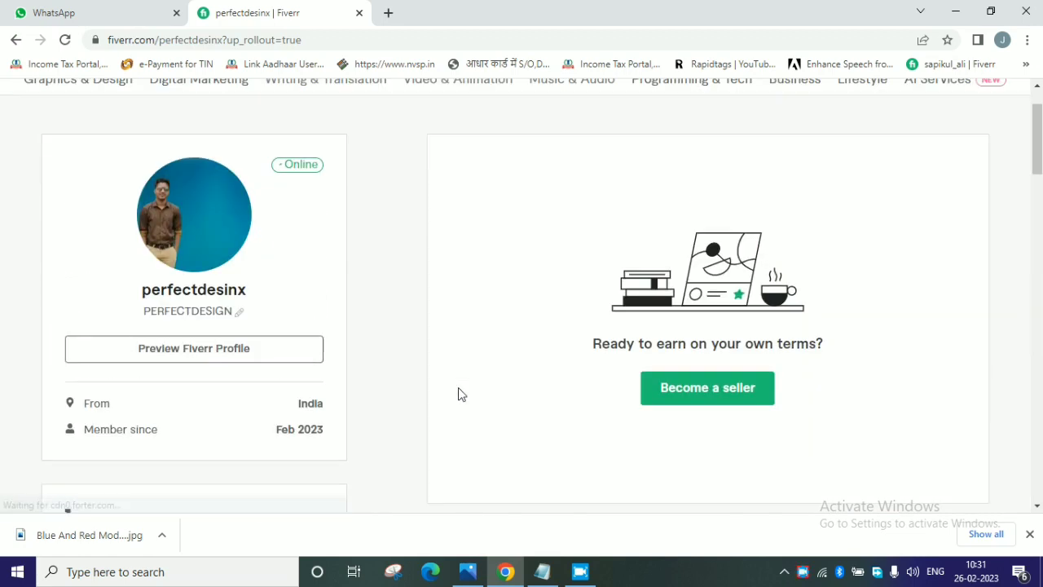
Start becoming a seller and advance through the introductory profile guidelines to the Personal Info form.
{"action": "left_click", "coordinate": [718, 395]}
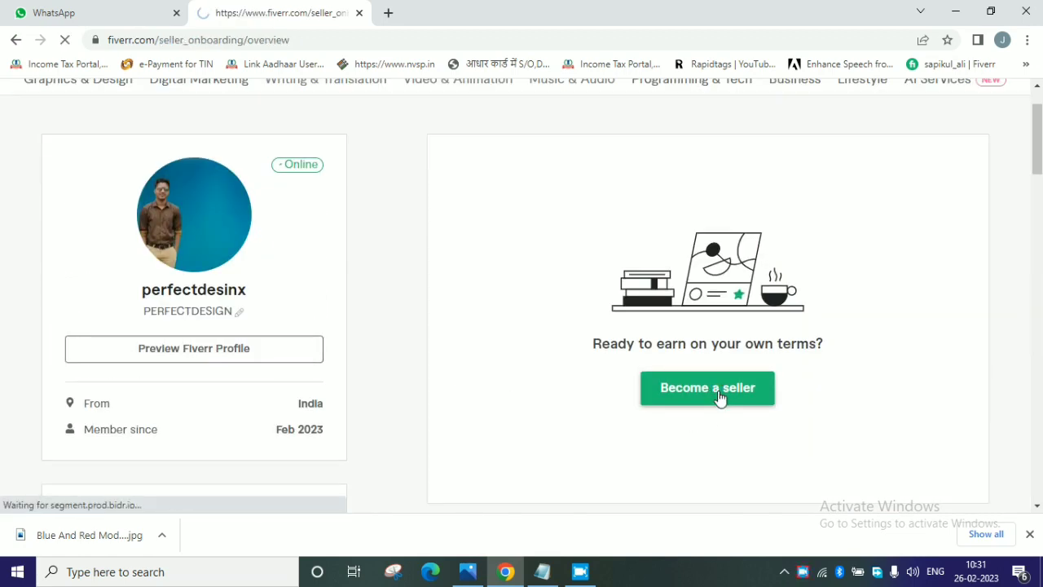
{"action": "scroll", "coordinate": [652, 391], "scroll_direction": "down", "scroll_amount": 1}
{"action": "left_click", "coordinate": [130, 471]}
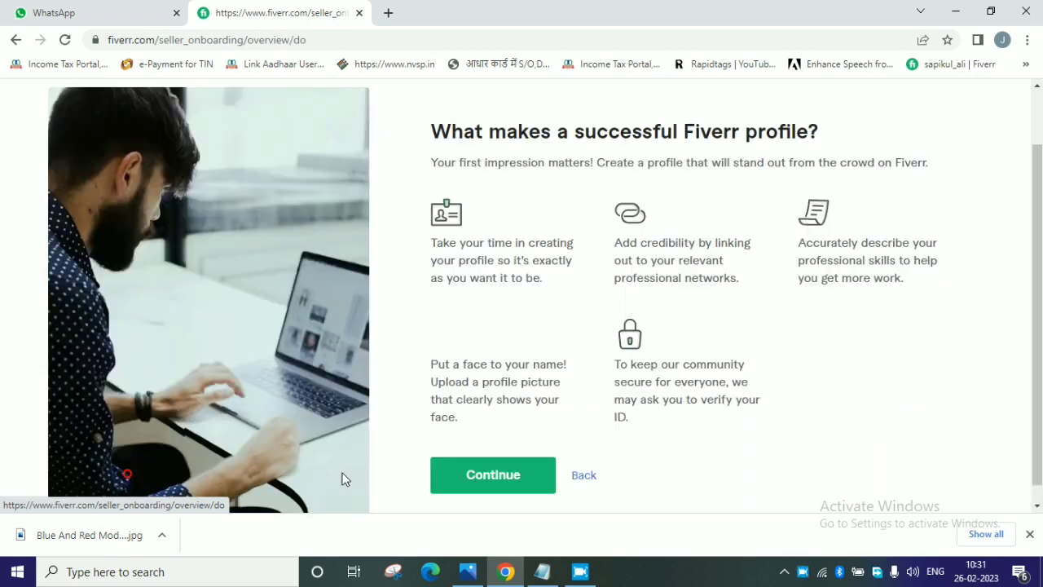
{"action": "left_click", "coordinate": [506, 455]}
{"action": "scroll", "coordinate": [535, 427], "scroll_direction": "down", "scroll_amount": 1}
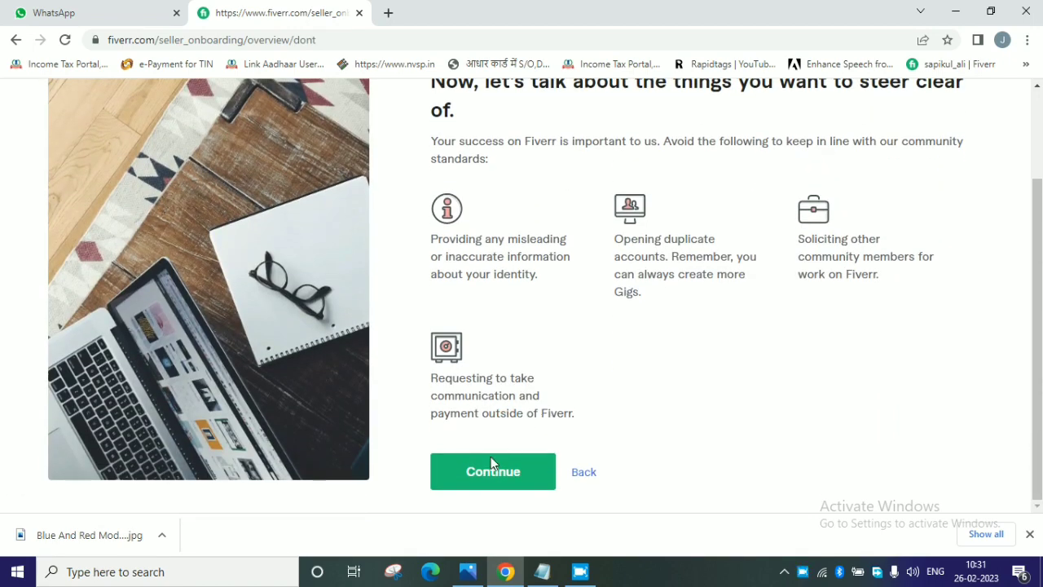
{"action": "left_click", "coordinate": [497, 477]}
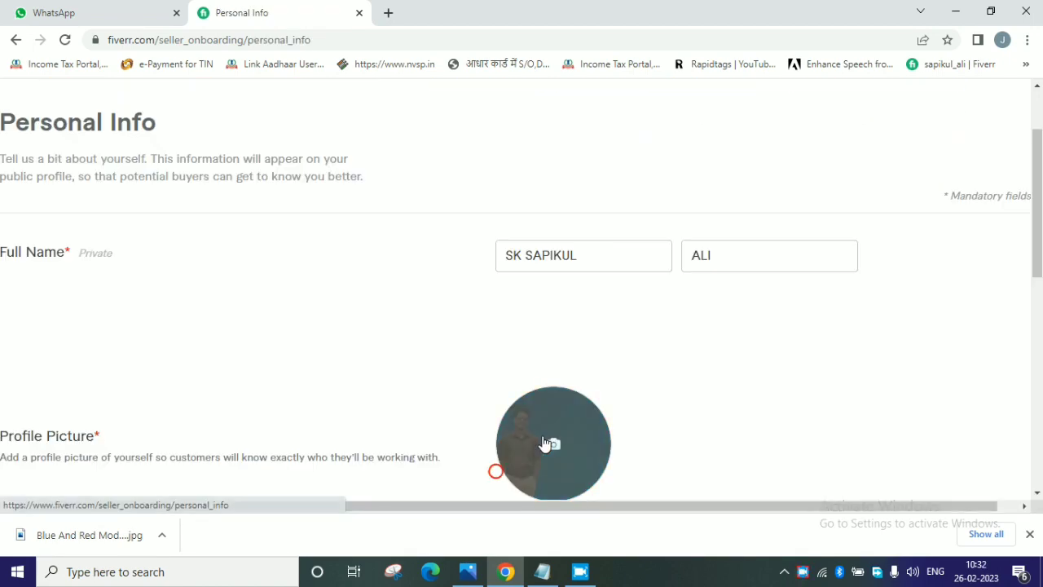
Check the prefilled name, profile picture, description and languages in Personal Info, and continue to Professional Info.
{"action": "left_click", "coordinate": [1029, 535]}
{"action": "scroll", "coordinate": [692, 448], "scroll_direction": "down", "scroll_amount": 2}
{"action": "scroll", "coordinate": [691, 449], "scroll_direction": "down", "scroll_amount": 2}
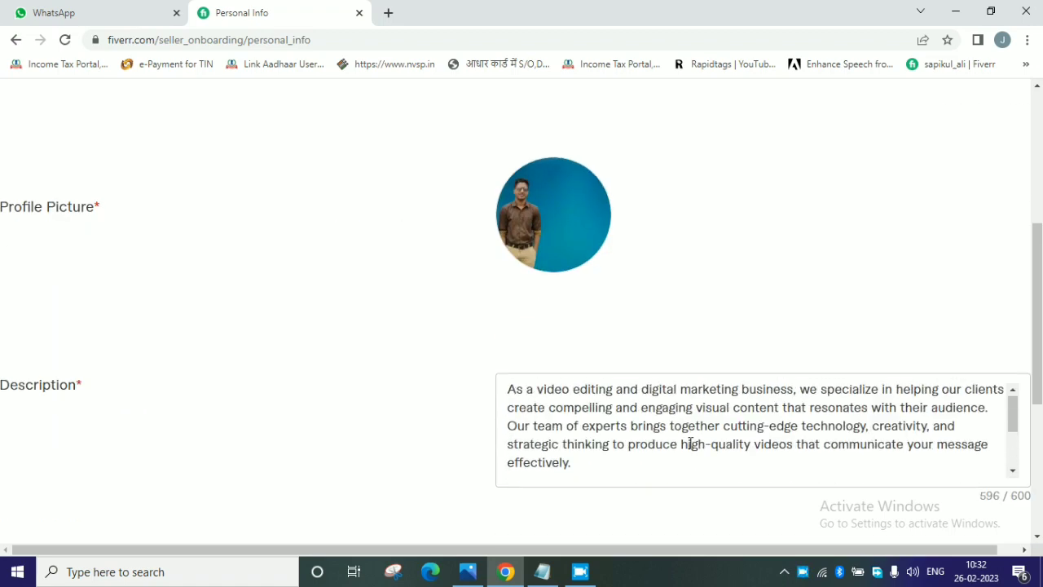
{"action": "scroll", "coordinate": [665, 245], "scroll_direction": "up", "scroll_amount": 5}
{"action": "scroll", "coordinate": [635, 373], "scroll_direction": "down", "scroll_amount": 3}
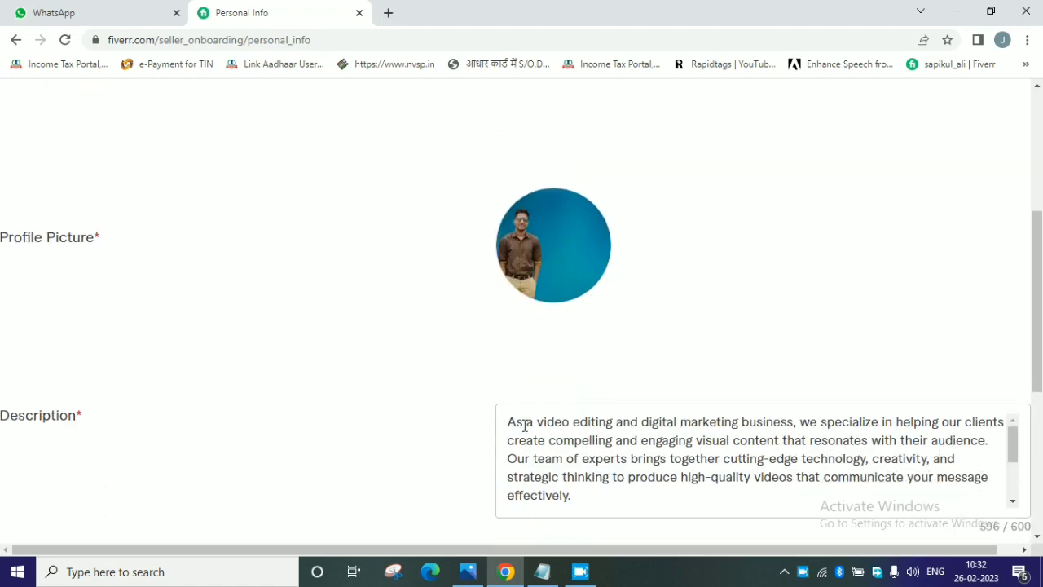
{"action": "scroll", "coordinate": [652, 456], "scroll_direction": "down", "scroll_amount": 3}
{"action": "scroll", "coordinate": [285, 426], "scroll_direction": "down", "scroll_amount": 1}
{"action": "scroll", "coordinate": [408, 421], "scroll_direction": "down", "scroll_amount": 3}
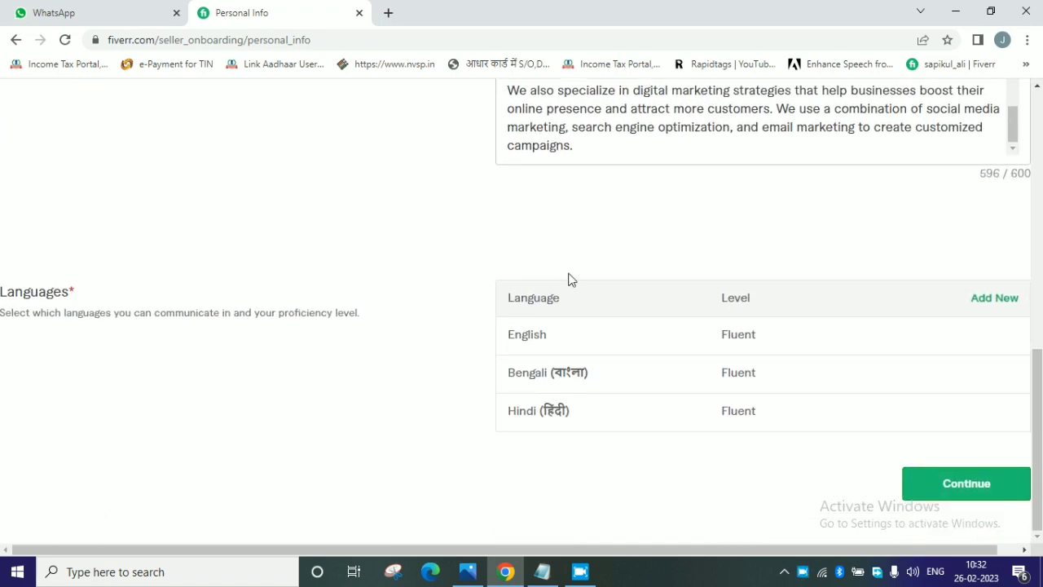
{"action": "left_click", "coordinate": [985, 489]}
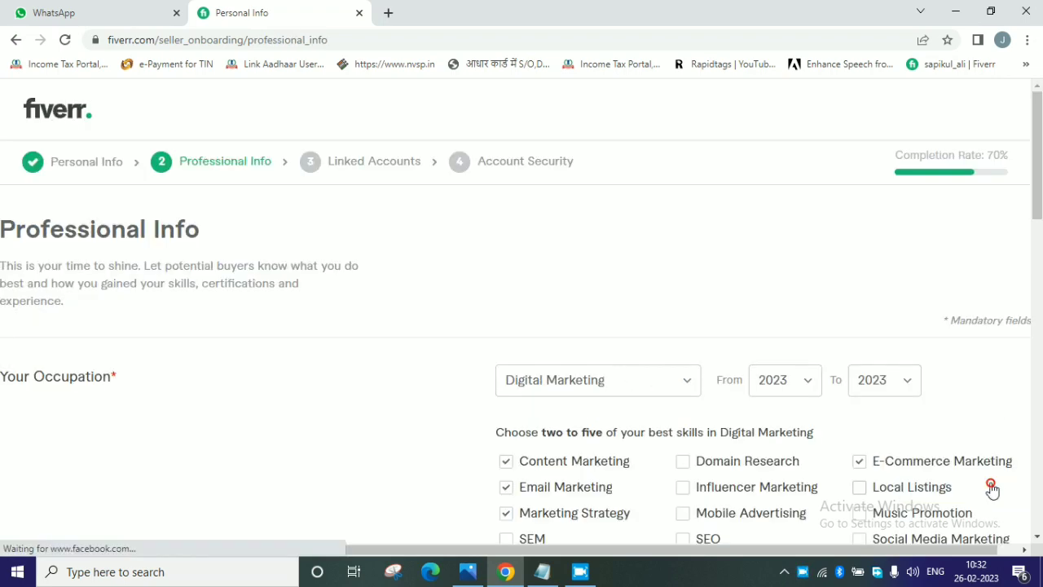
Complete the seller profile with the existing professional info, linked accounts and account security entries, and proceed to the new gig form.
{"action": "scroll", "coordinate": [884, 451], "scroll_direction": "down", "scroll_amount": 15}
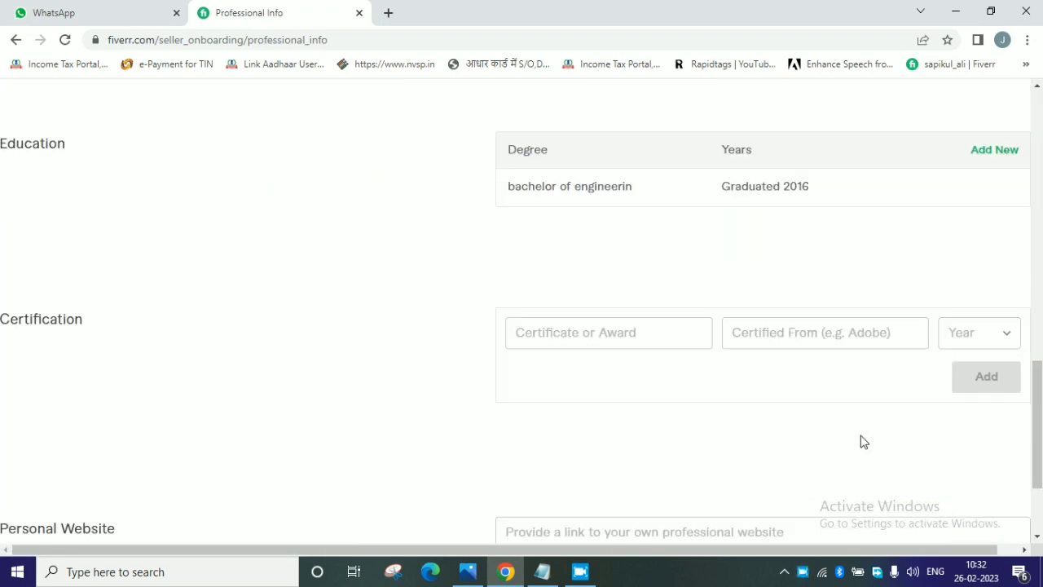
{"action": "left_click", "coordinate": [962, 488]}
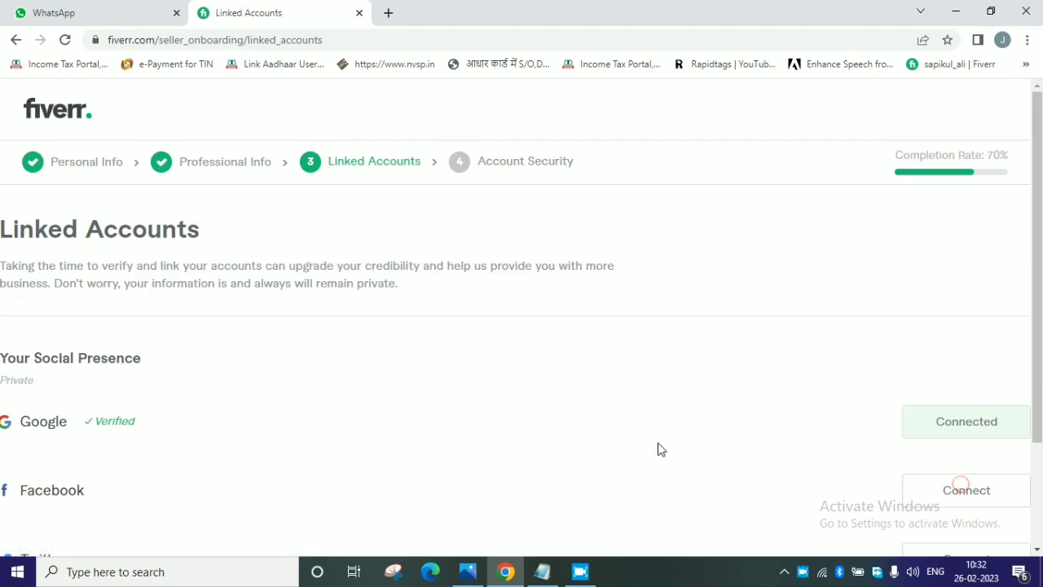
{"action": "scroll", "coordinate": [659, 448], "scroll_direction": "down", "scroll_amount": 2}
{"action": "left_click", "coordinate": [966, 494]}
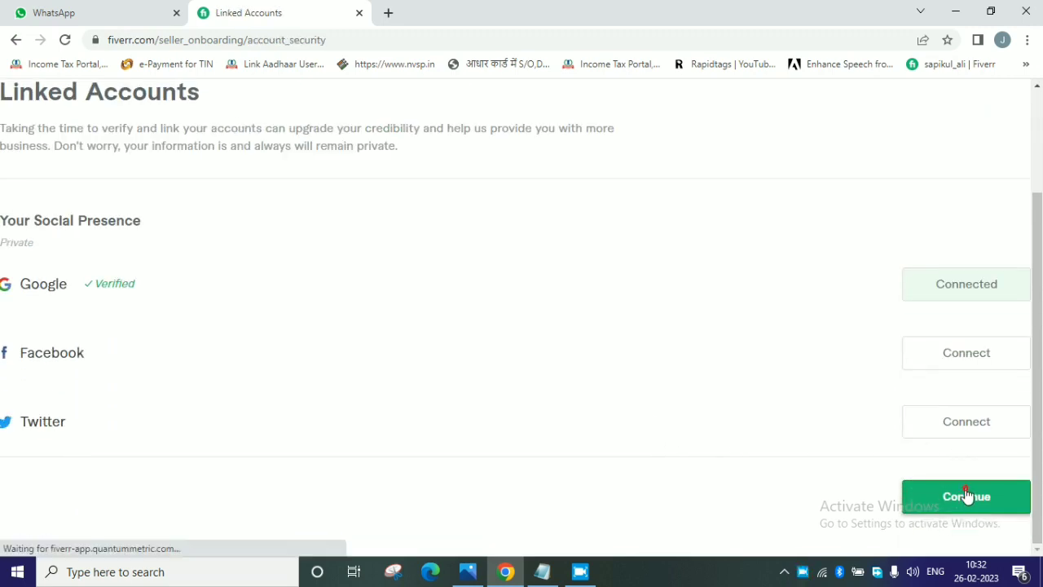
{"action": "left_click", "coordinate": [968, 510]}
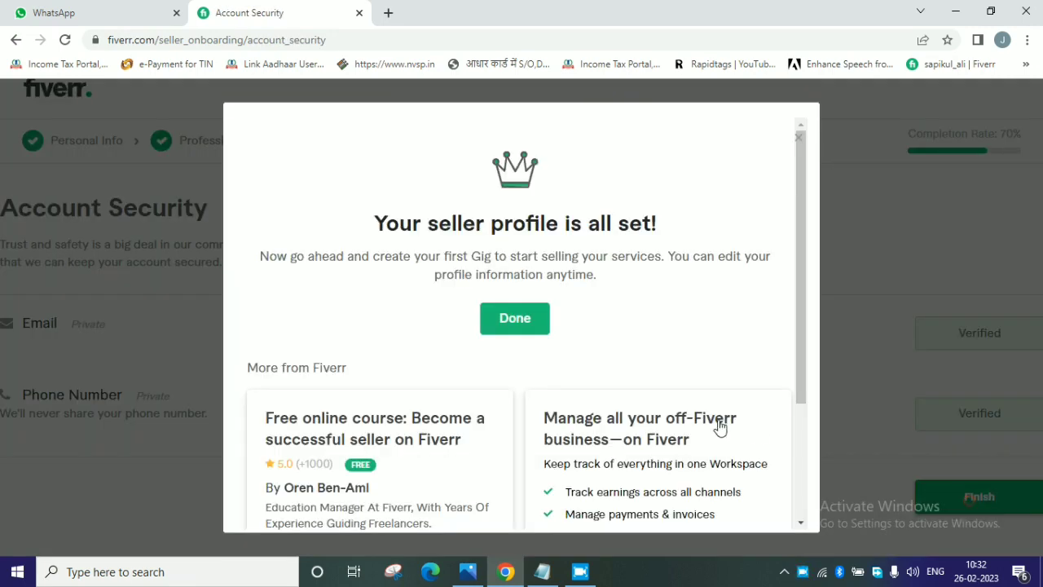
{"action": "left_click", "coordinate": [516, 320]}
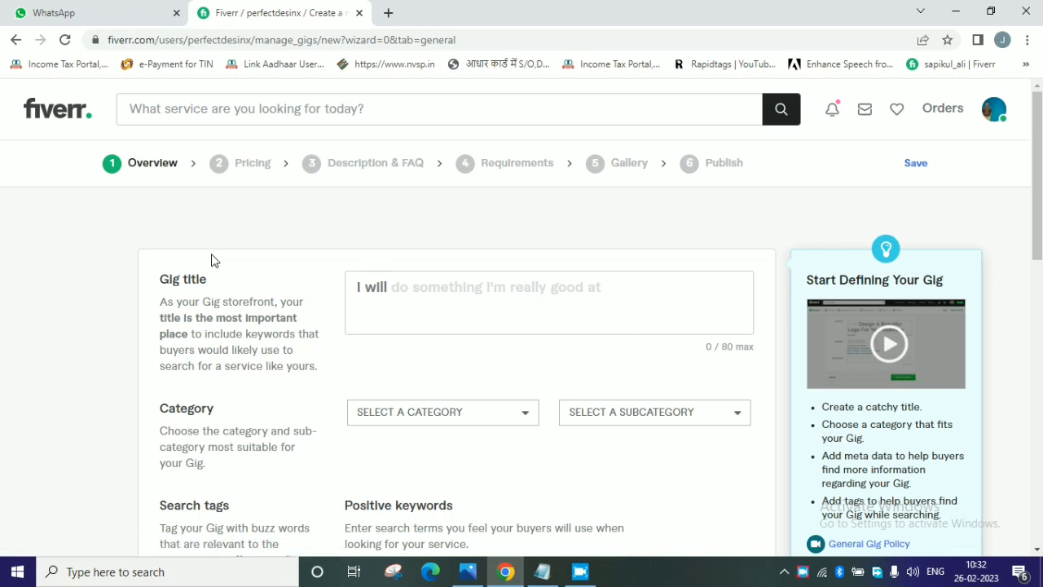
Open the Fiverr home page in a second browser tab and return to the gig's Overview form.
{"action": "left_click_drag", "start_coordinate": [163, 281], "coordinate": [225, 281]}
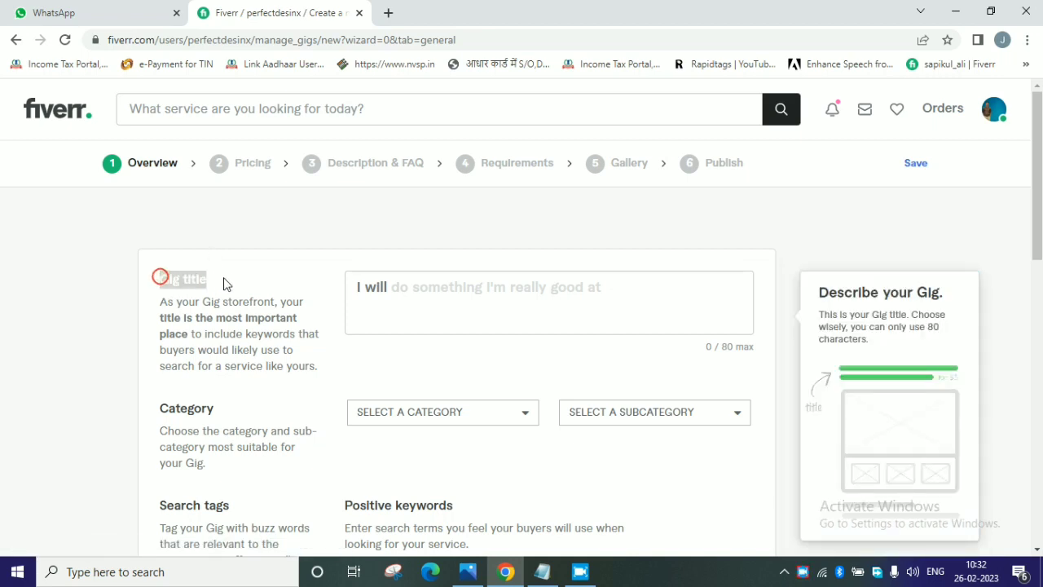
{"action": "left_click", "coordinate": [231, 277]}
{"action": "left_click", "coordinate": [389, 12]}
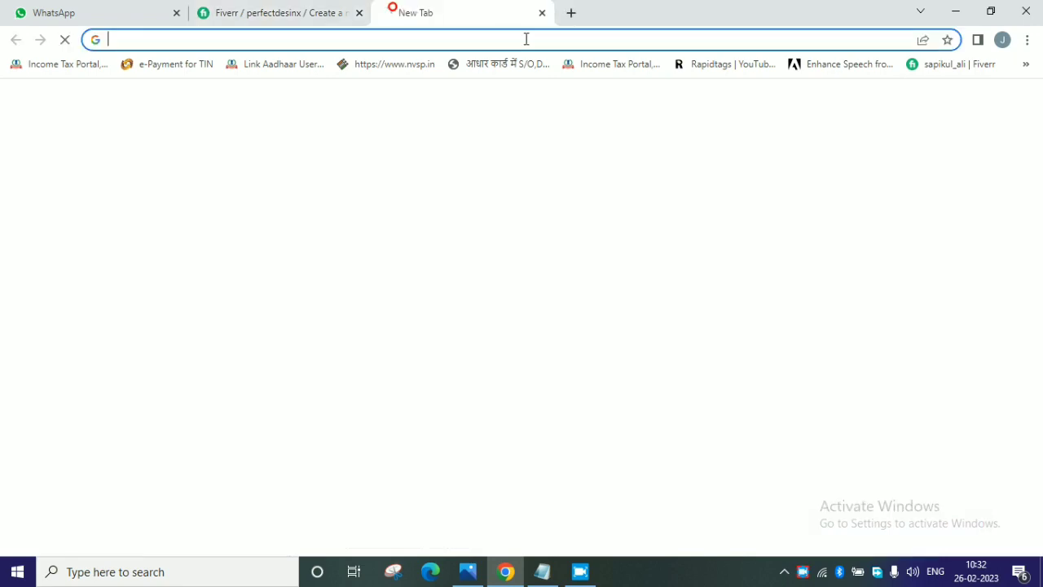
{"action": "left_click", "coordinate": [967, 68]}
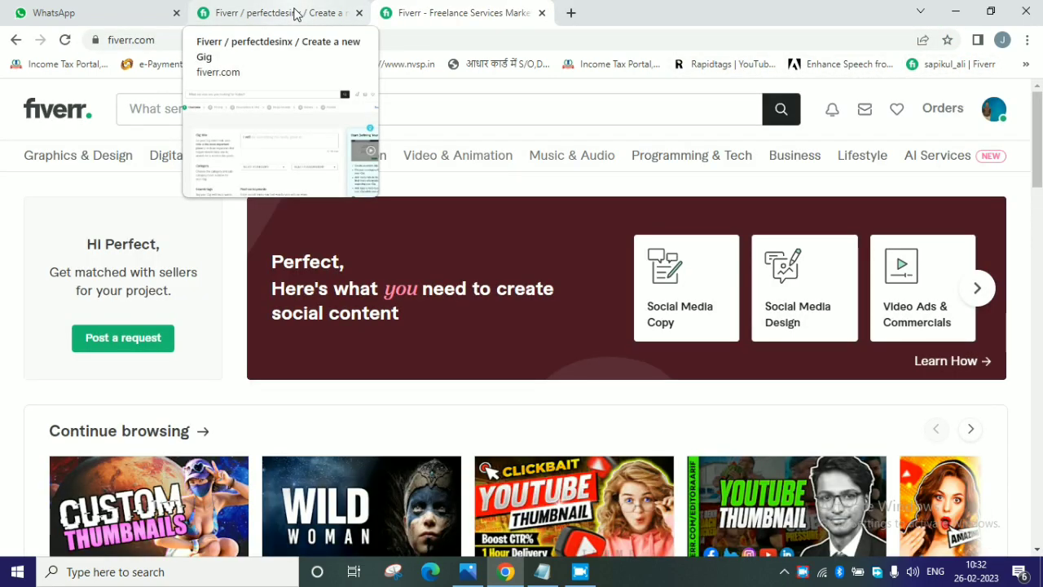
{"action": "left_click", "coordinate": [296, 14]}
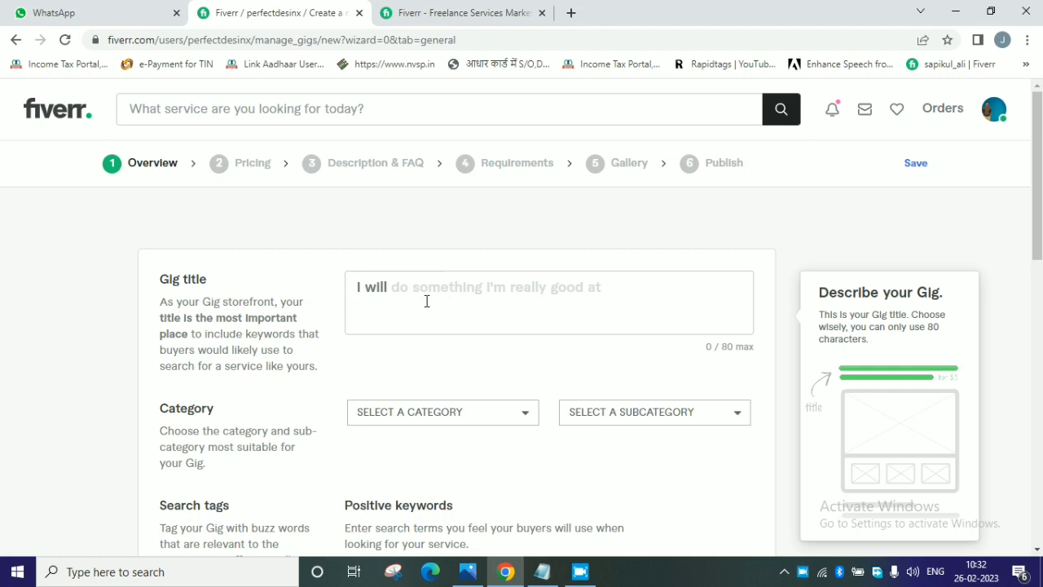
Search Fiverr for "thumbnail maker" in the second browser tab and check how many services are available.
{"action": "left_click", "coordinate": [442, 12]}
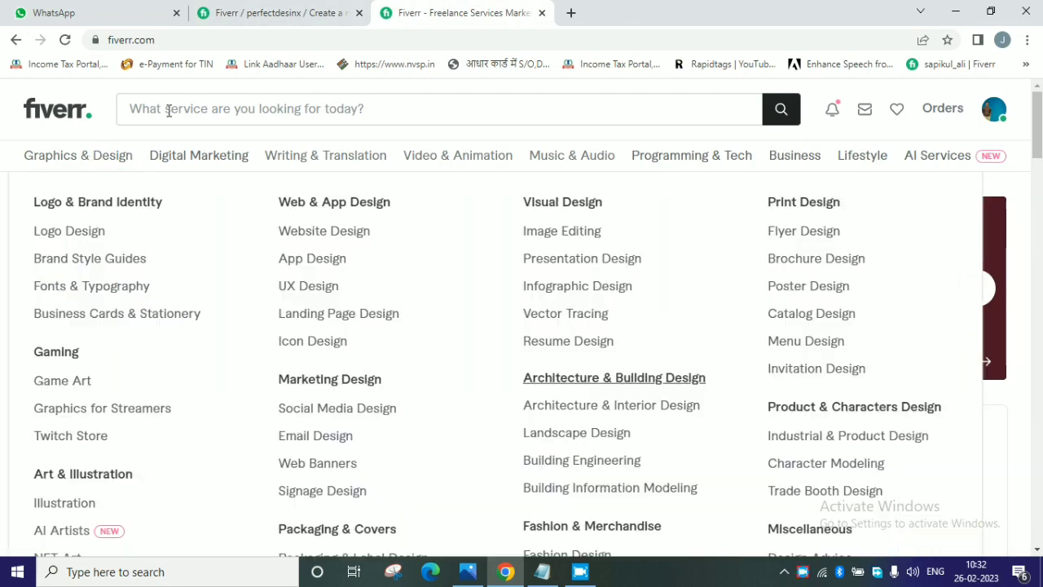
{"action": "left_click", "coordinate": [169, 111]}
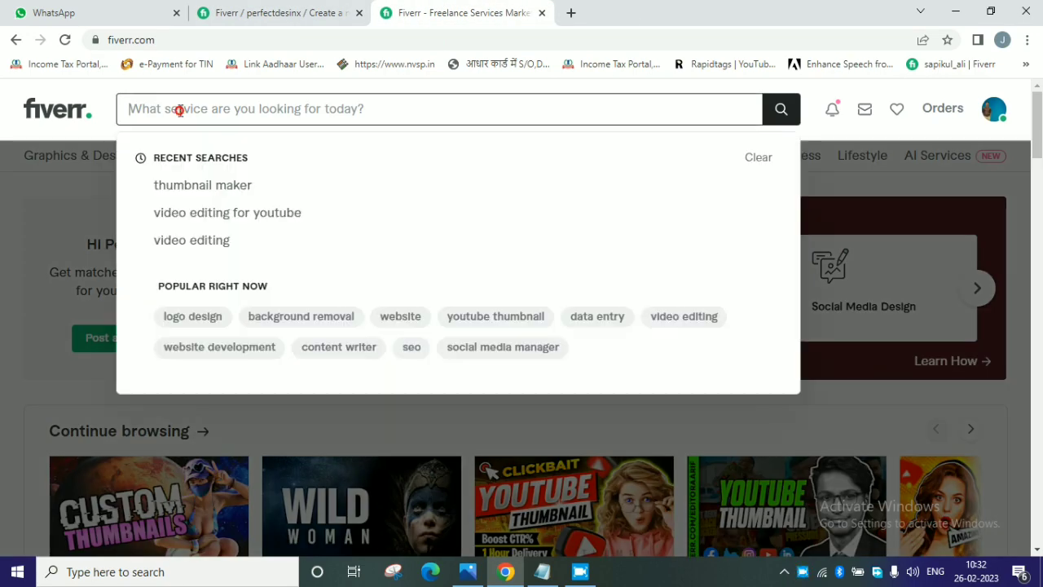
{"action": "left_click", "coordinate": [222, 187]}
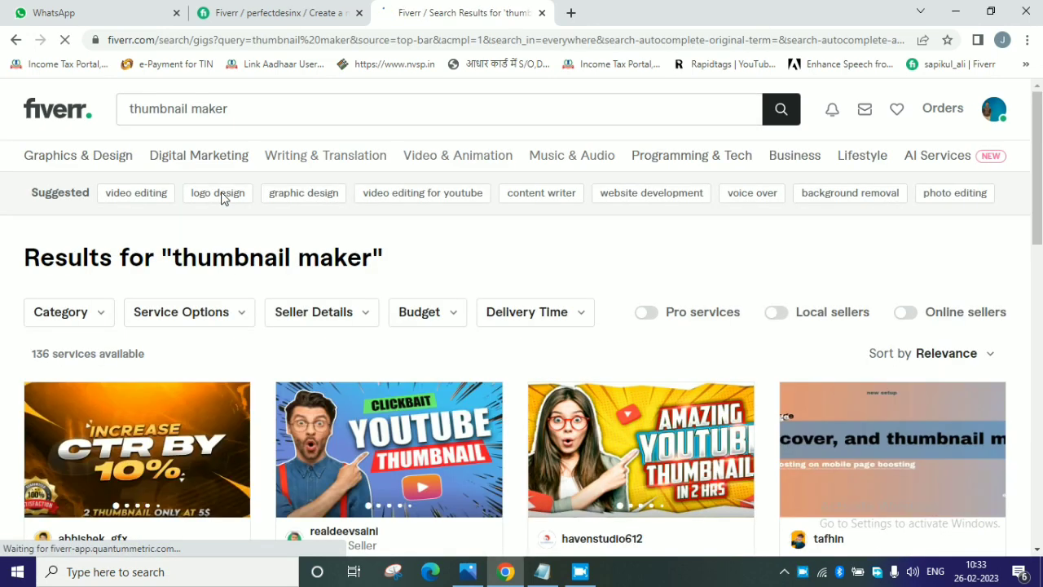
{"action": "left_click", "coordinate": [26, 355]}
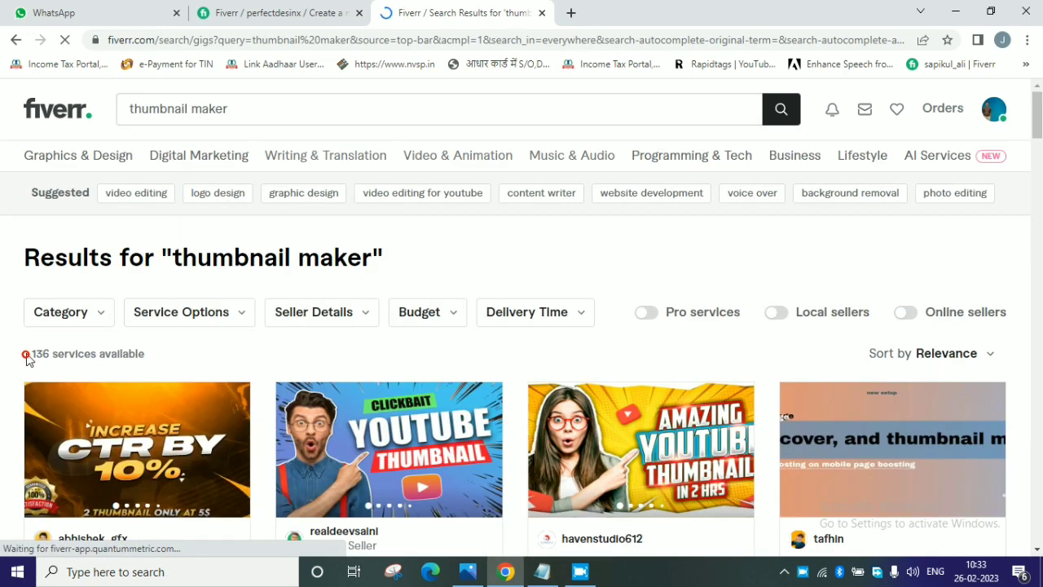
{"action": "left_click_drag", "start_coordinate": [26, 357], "coordinate": [159, 355]}
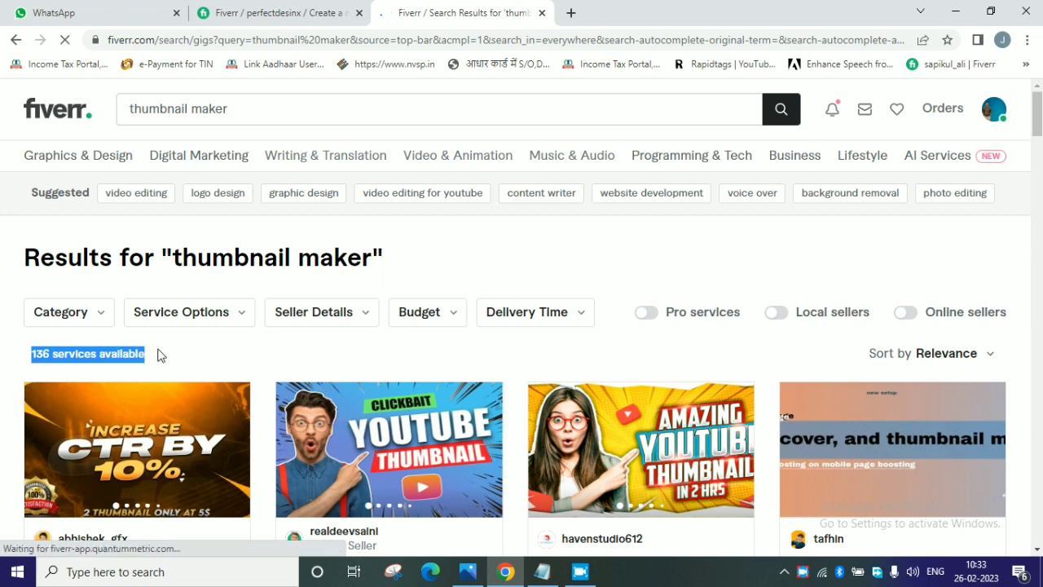
Search for "youtube thumbnail" instead and check how many services are available.
{"action": "left_click", "coordinate": [232, 106]}
{"action": "left_click_drag", "start_coordinate": [232, 107], "coordinate": [57, 111]}
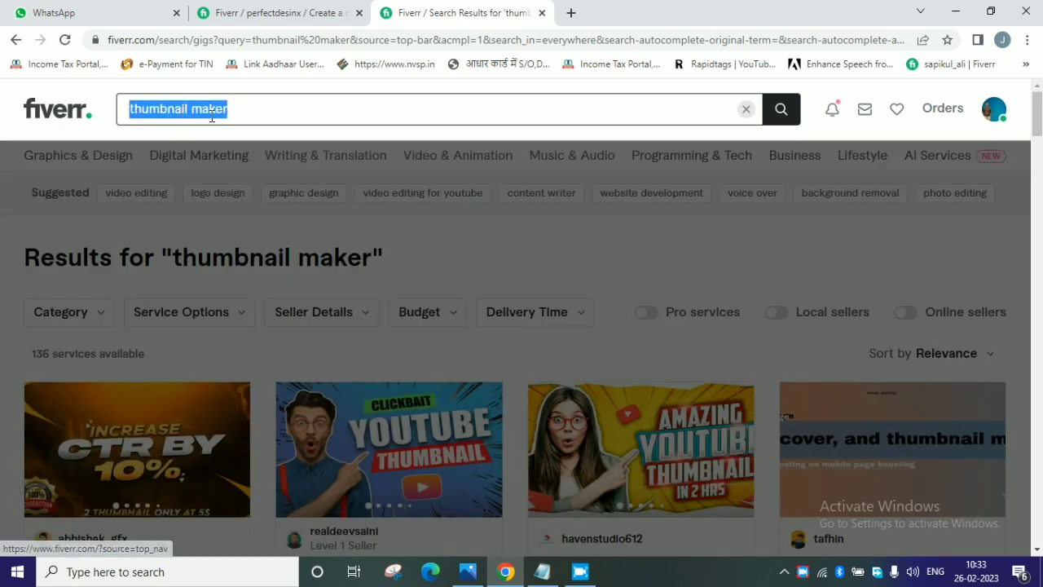
{"action": "type", "text": "YOUT"}
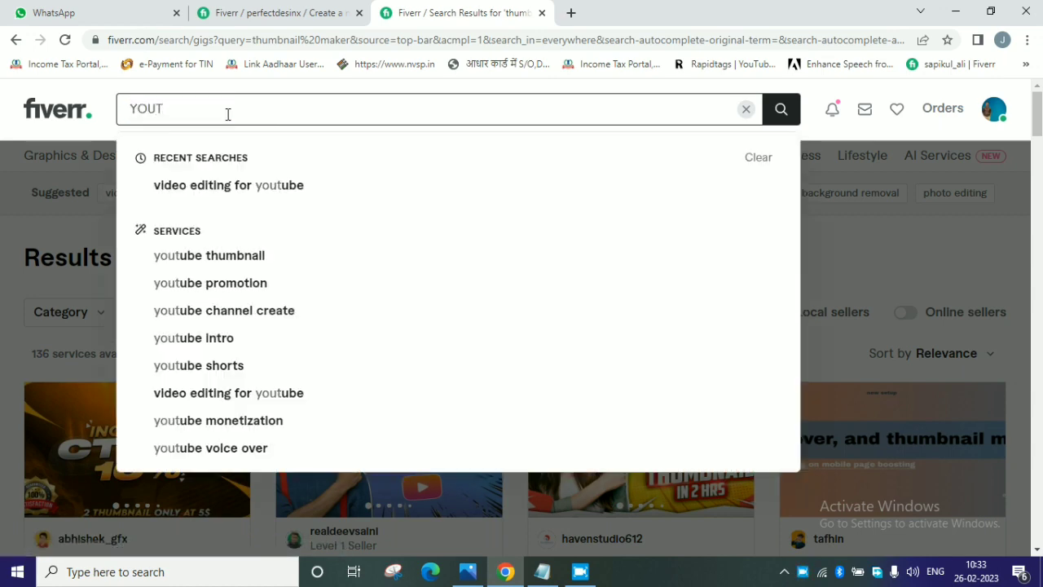
{"action": "left_click", "coordinate": [228, 256]}
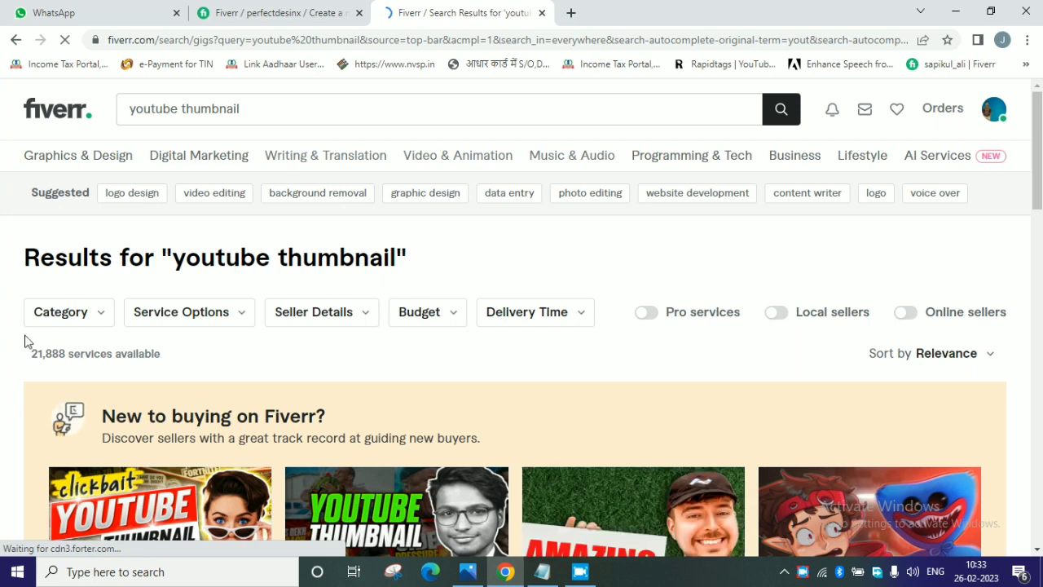
{"action": "left_click", "coordinate": [25, 354]}
{"action": "double_click", "coordinate": [52, 361]}
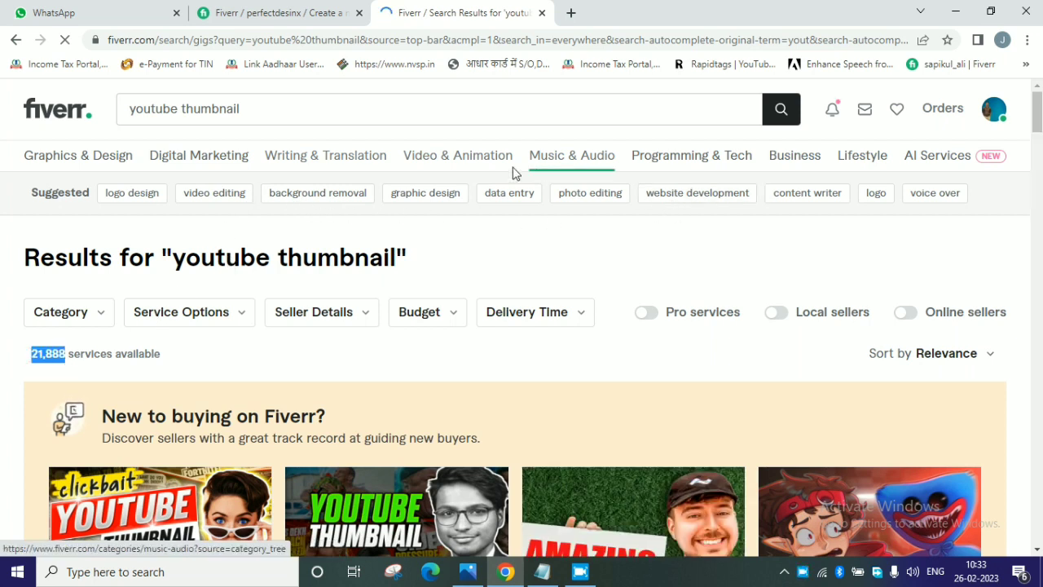
Search for "youtube thumbnail design" from the suggestions and check how many services are available.
{"action": "left_click", "coordinate": [258, 111]}
{"action": "left_click_drag", "start_coordinate": [257, 111], "coordinate": [12, 111]}
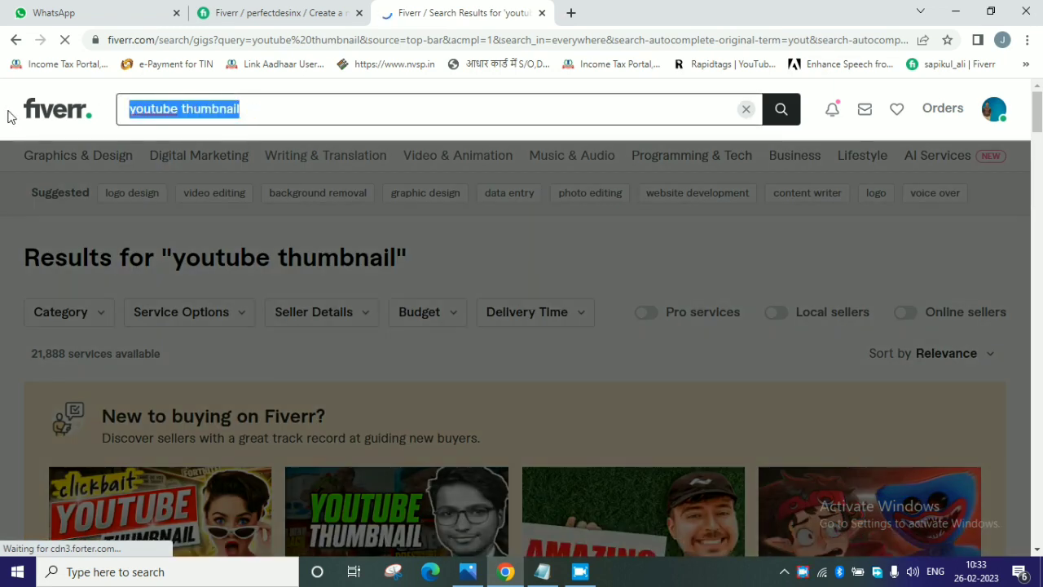
{"action": "type", "text": "T"}
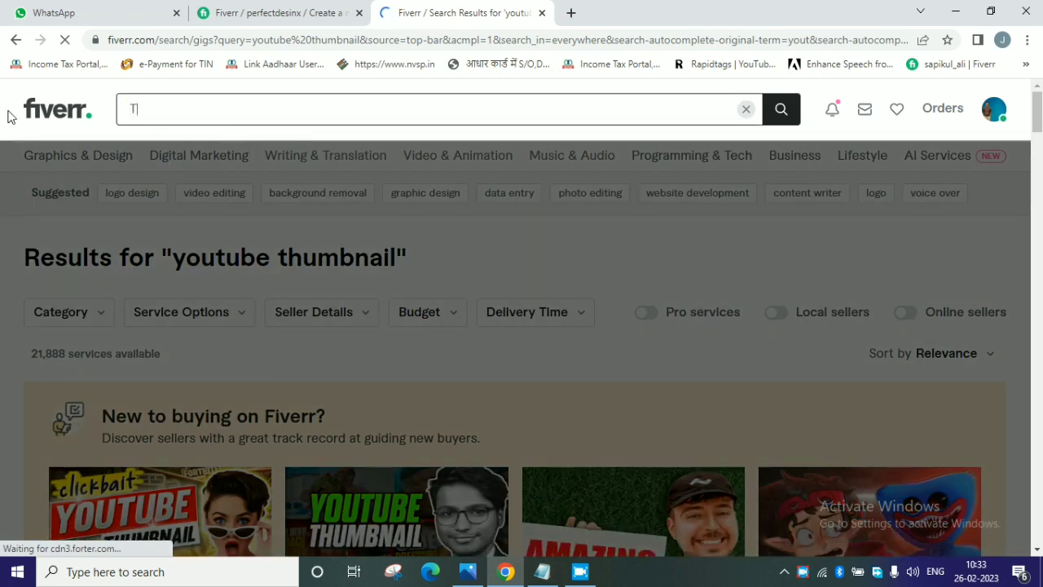
{"action": "type", "text": "HUM"}
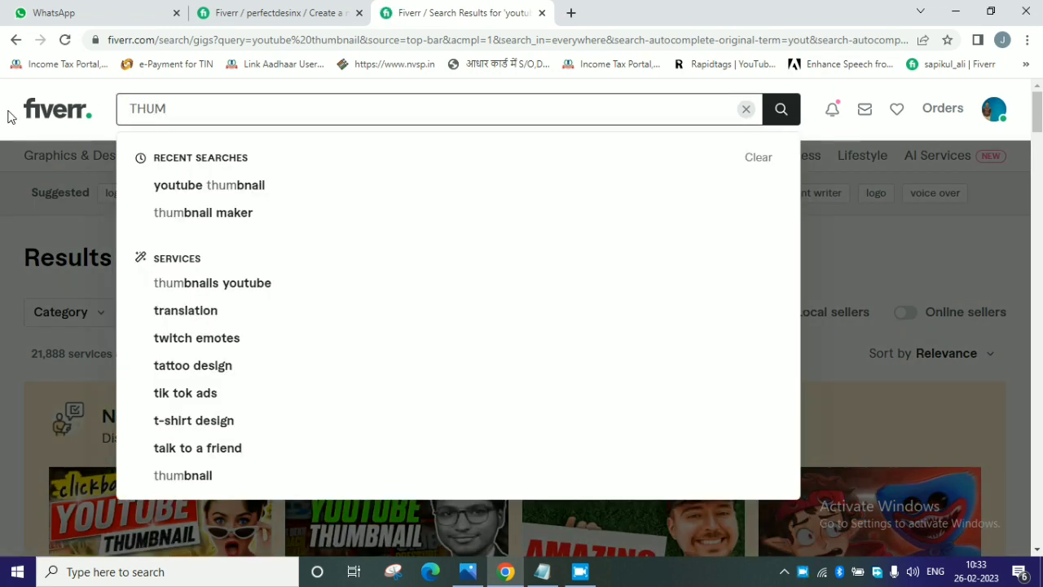
{"action": "type", "text": "BNAIL F"}
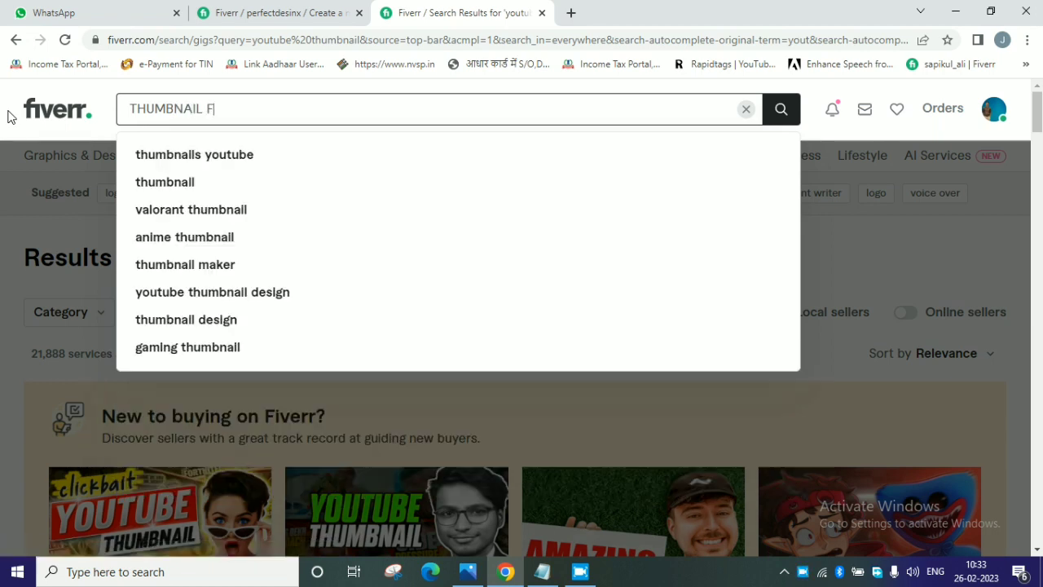
{"action": "type", "text": "OR"}
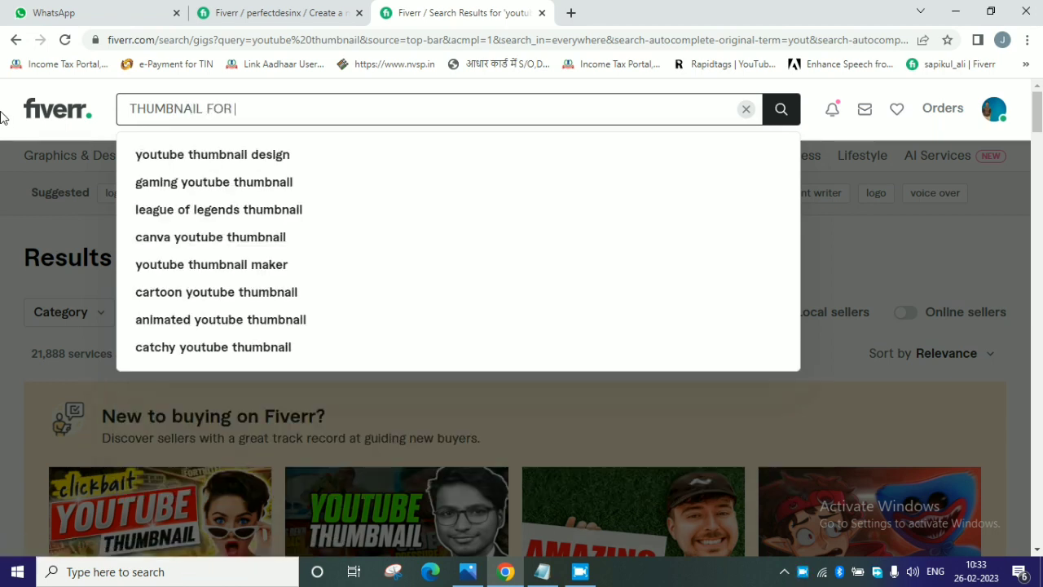
{"action": "left_click", "coordinate": [219, 163]}
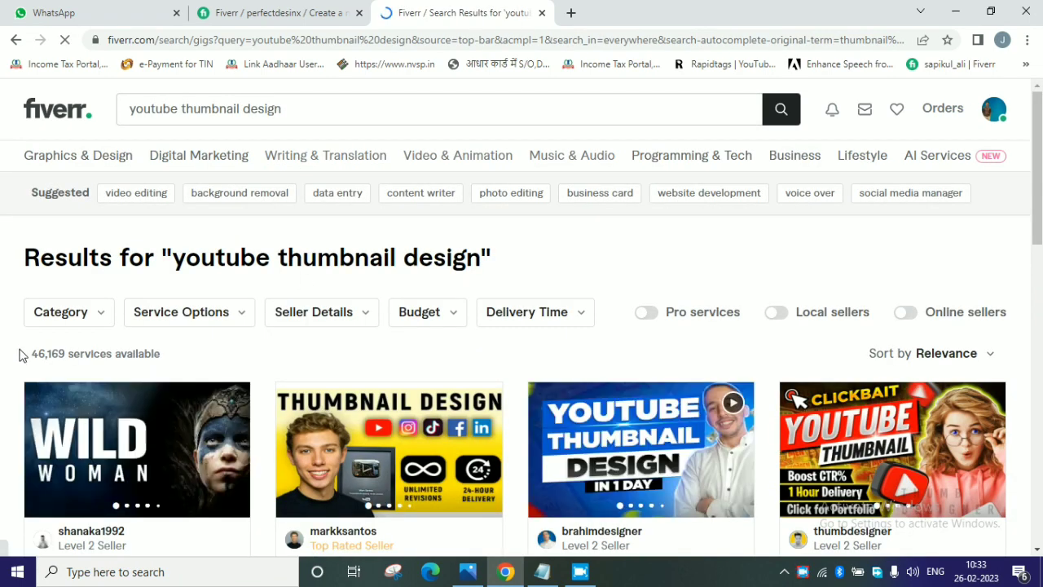
{"action": "left_click_drag", "start_coordinate": [21, 353], "coordinate": [174, 352]}
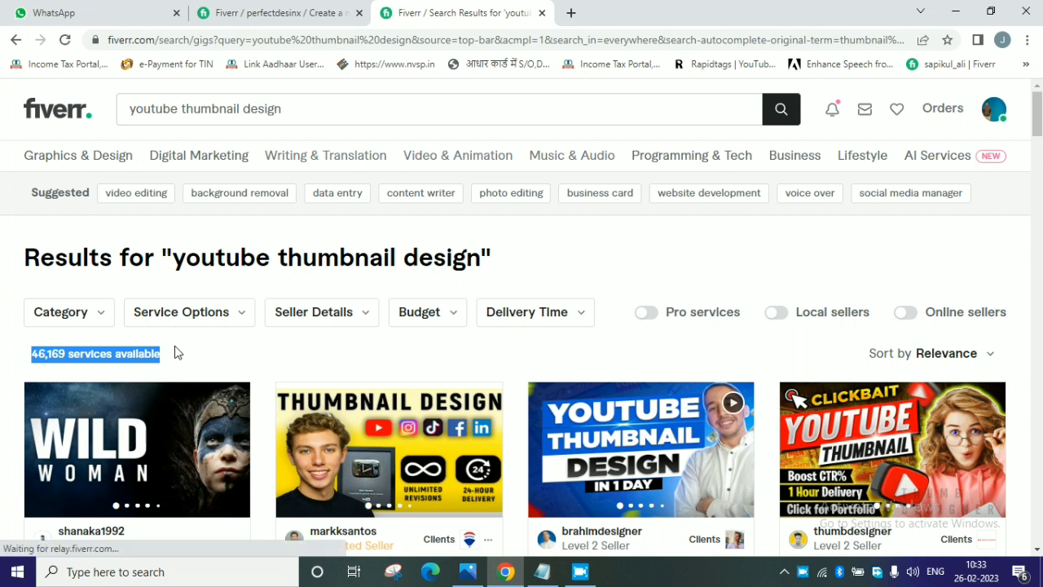
{"action": "left_click", "coordinate": [202, 349]}
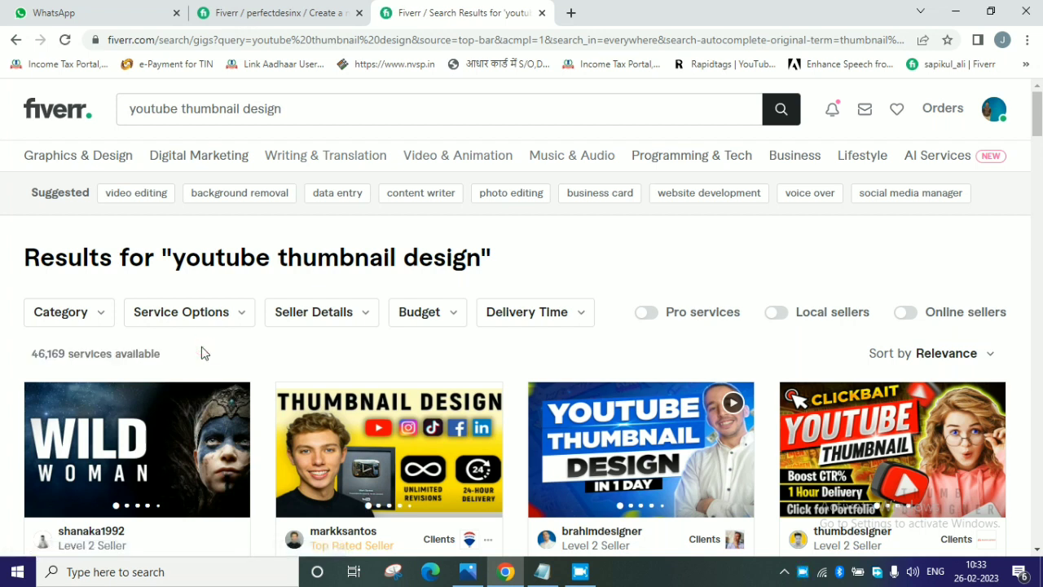
Return to the new gig's Overview form and open the gig title for editing.
{"action": "left_click", "coordinate": [253, 12]}
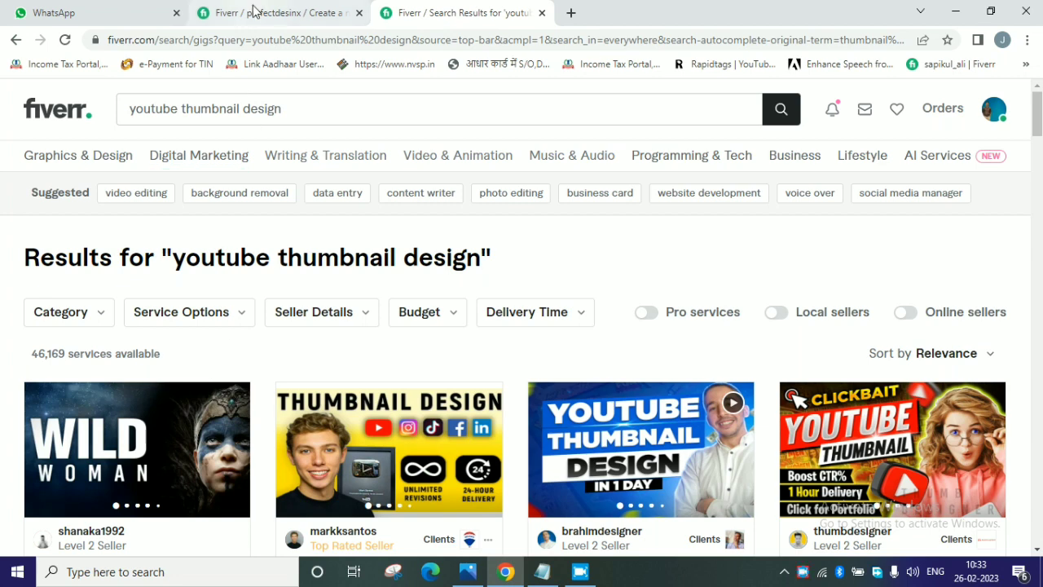
{"action": "left_click", "coordinate": [394, 287]}
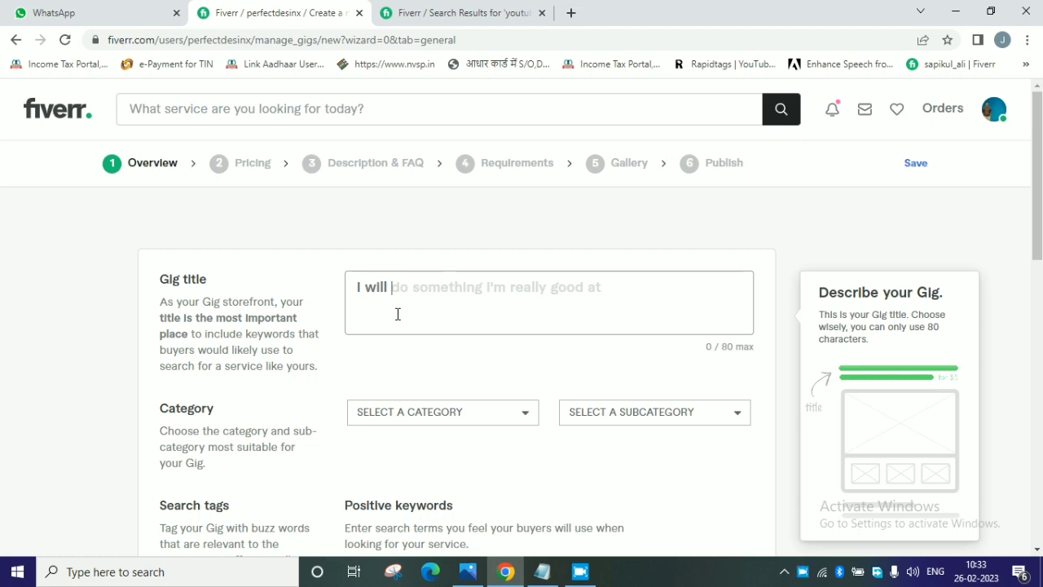
{"action": "type", "text": "YOUR"}
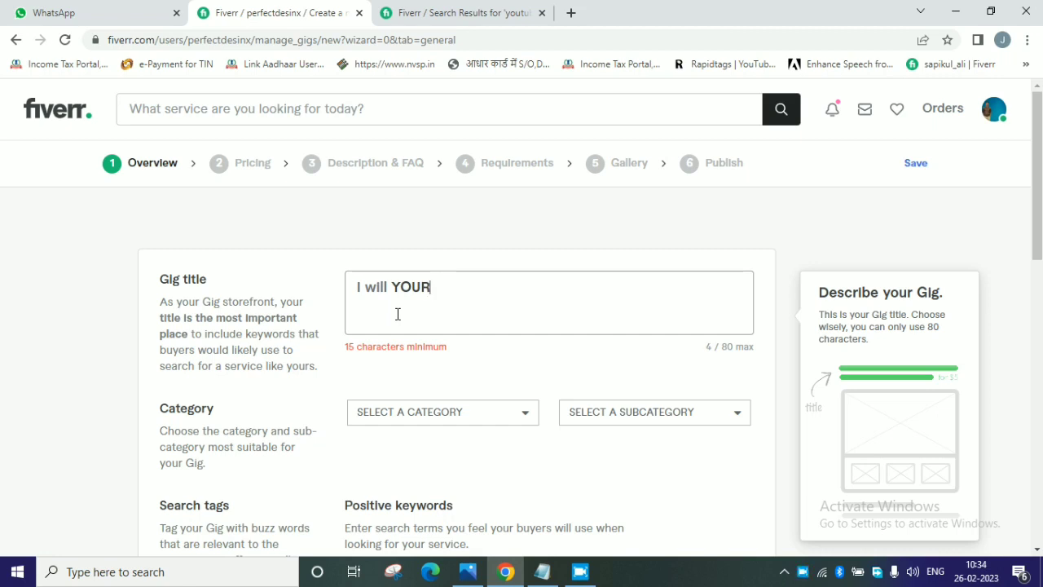
{"action": "key", "text": "BackSpace"}
{"action": "key", "text": "BackSpace"}
{"action": "key", "text": "BackSpace"}
{"action": "key", "text": "BackSpace"}
{"action": "key", "text": "BackSpace"}
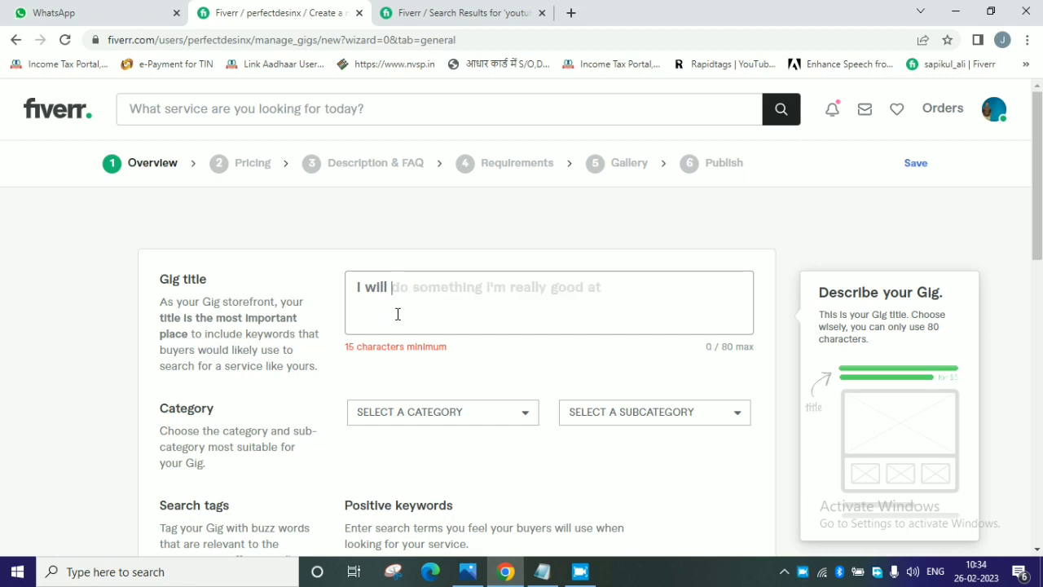
Enter "your Thumbnail maker & make your youtube" as the beginning of the gig title.
{"action": "type", "text": "your T"}
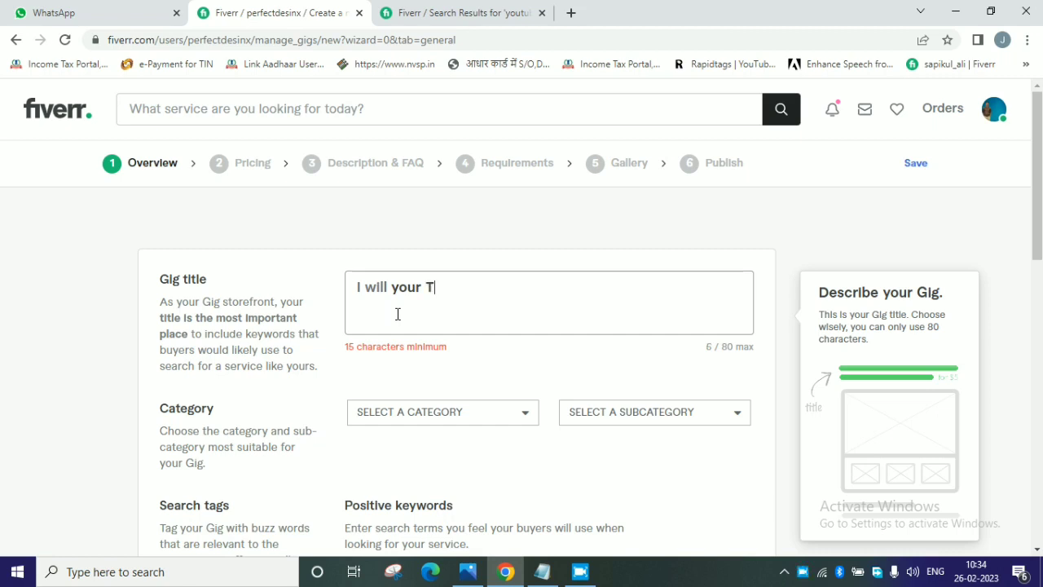
{"action": "type", "text": "humnb"}
{"action": "key", "text": "BackSpace"}
{"action": "type", "text": "bnail maker "}
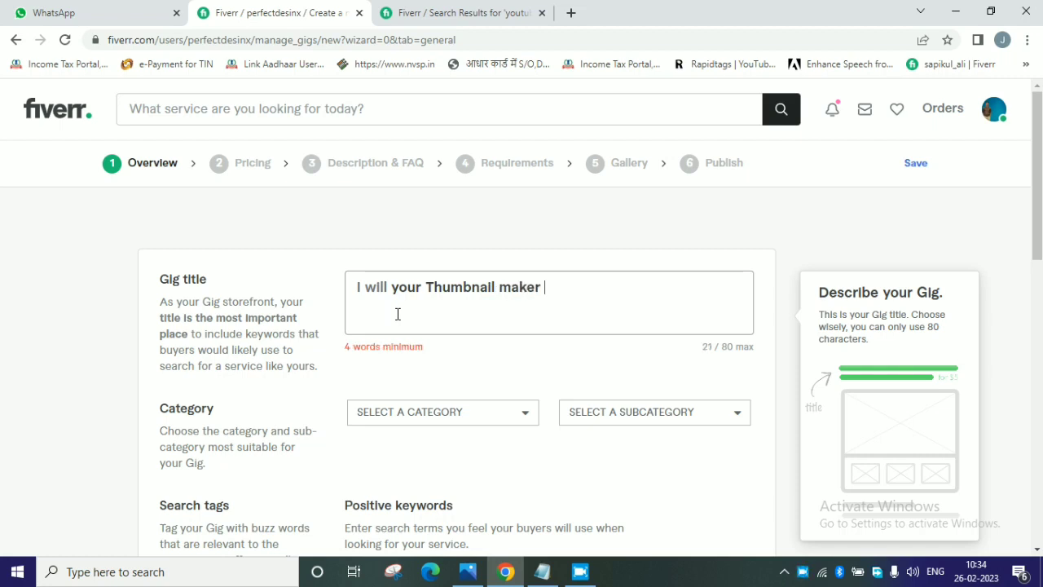
{"action": "type", "text": "& "}
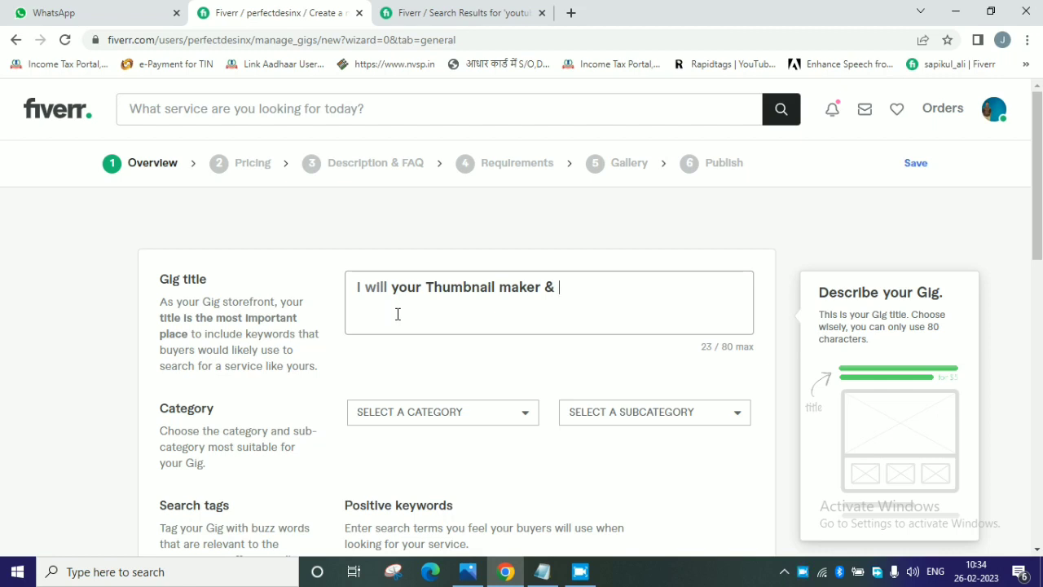
{"action": "type", "text": "make your y"}
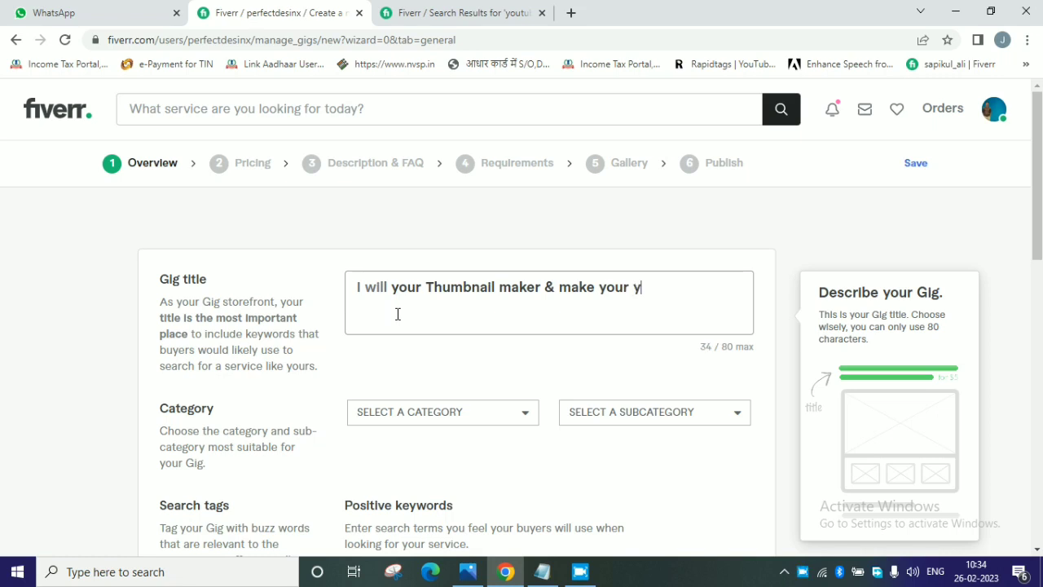
{"action": "type", "text": "outube "}
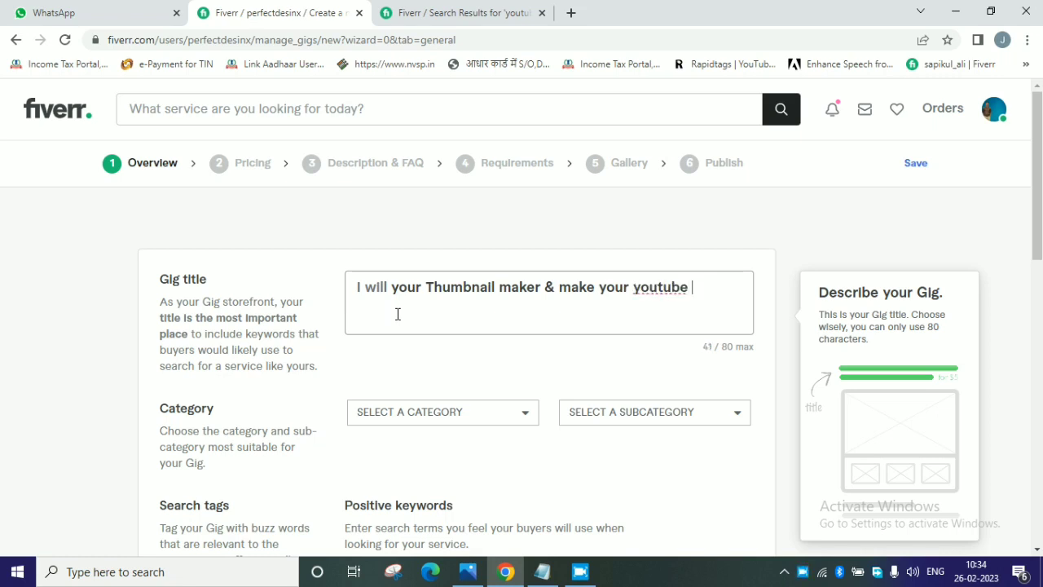
{"action": "type", "text": "thum"}
Insert "cachy" before "youtube" in the gig title and end the title with "thumbnail".
{"action": "key", "text": "BackSpace"}
{"action": "key", "text": "BackSpace"}
{"action": "key", "text": "BackSpace"}
{"action": "key", "text": "BackSpace"}
{"action": "left_click", "coordinate": [634, 289]}
{"action": "type", "text": "cachy you"}
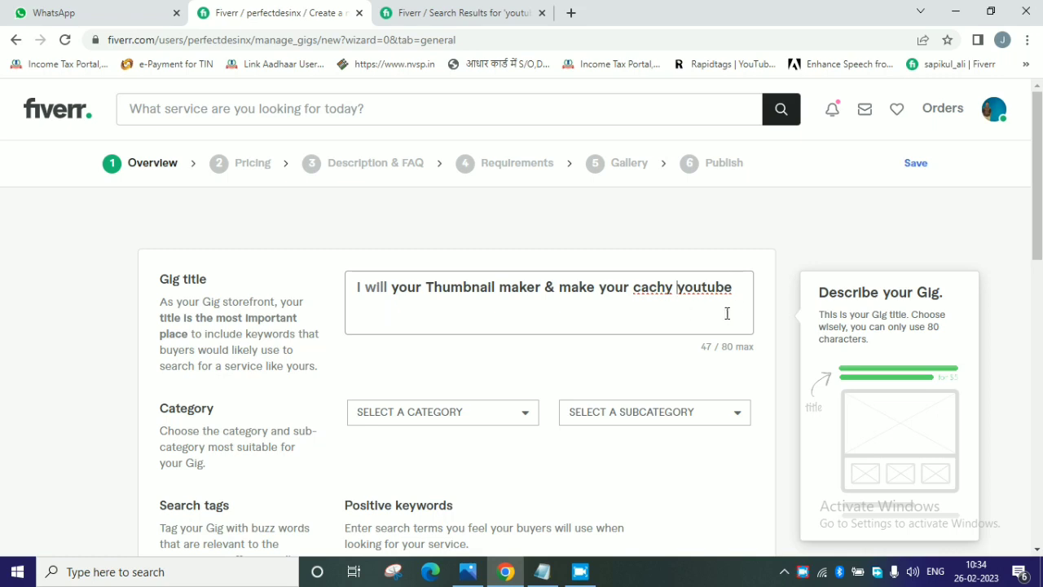
{"action": "type", "text": "tube thu"}
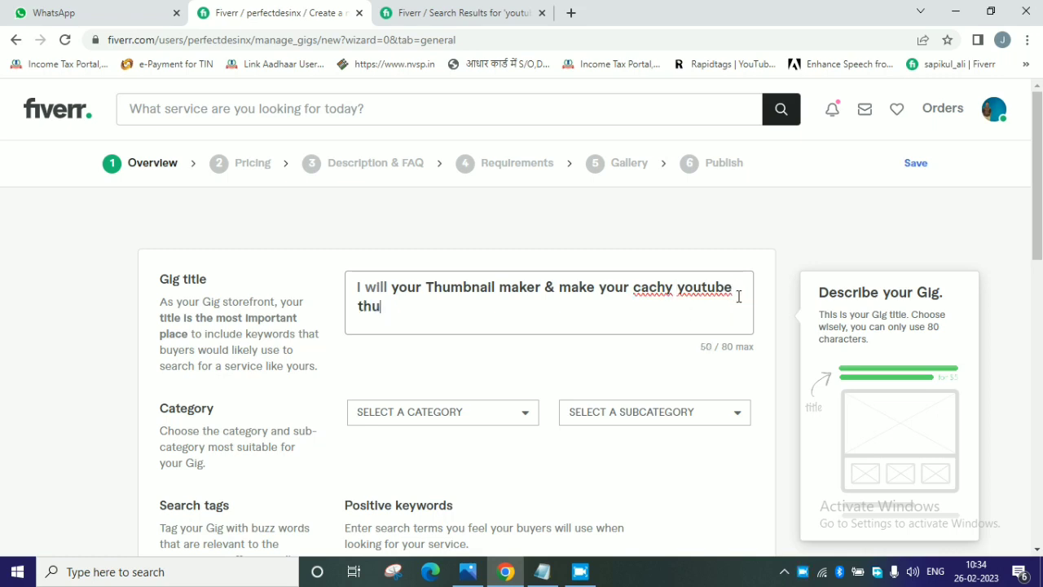
{"action": "type", "text": "mbnail"}
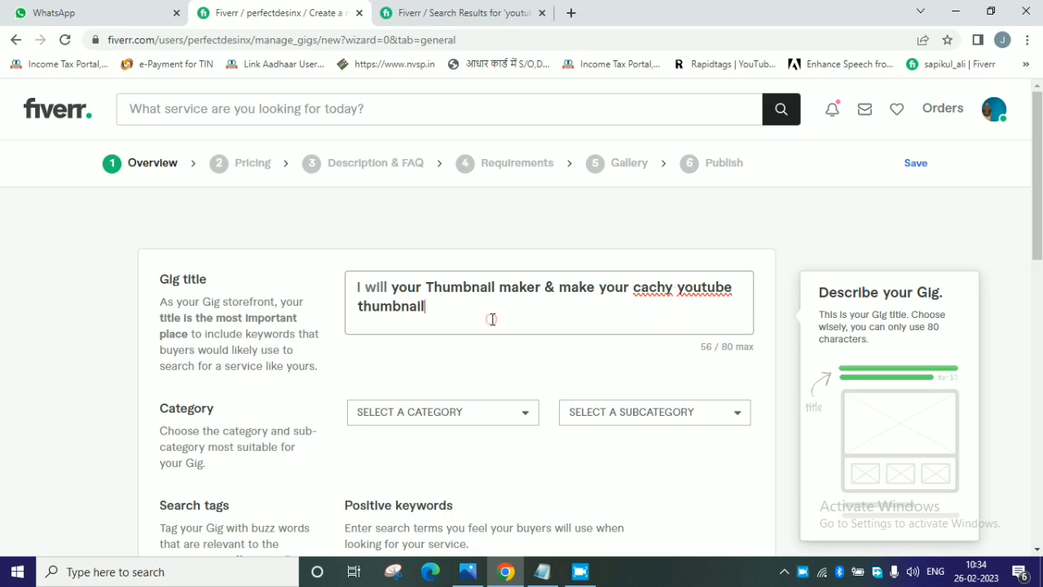
Set the gig's category to Graphics & Design.
{"action": "scroll", "coordinate": [489, 330], "scroll_direction": "down", "scroll_amount": 1}
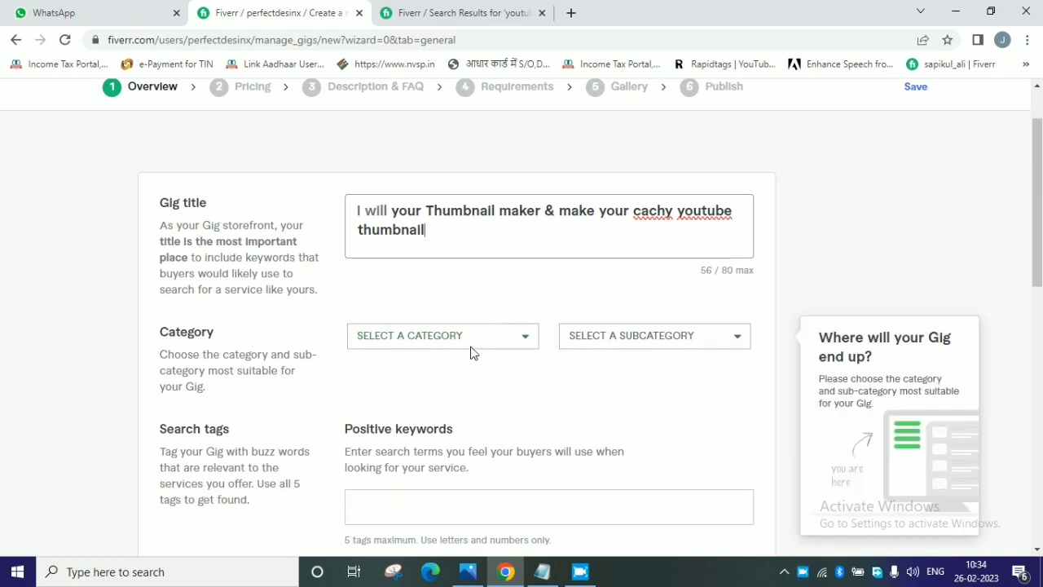
{"action": "left_click", "coordinate": [467, 345]}
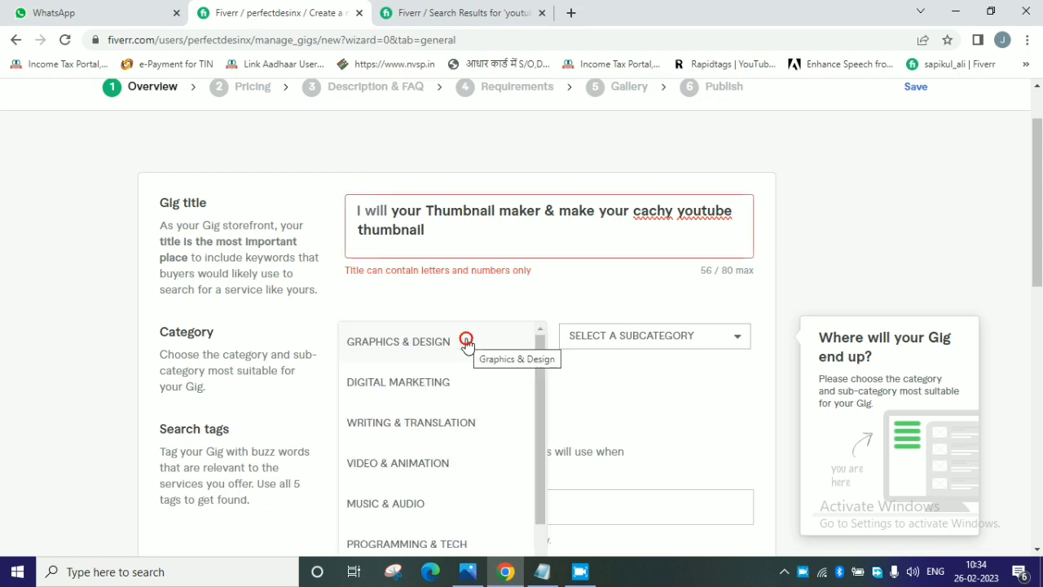
{"action": "scroll", "coordinate": [434, 440], "scroll_direction": "down", "scroll_amount": 5}
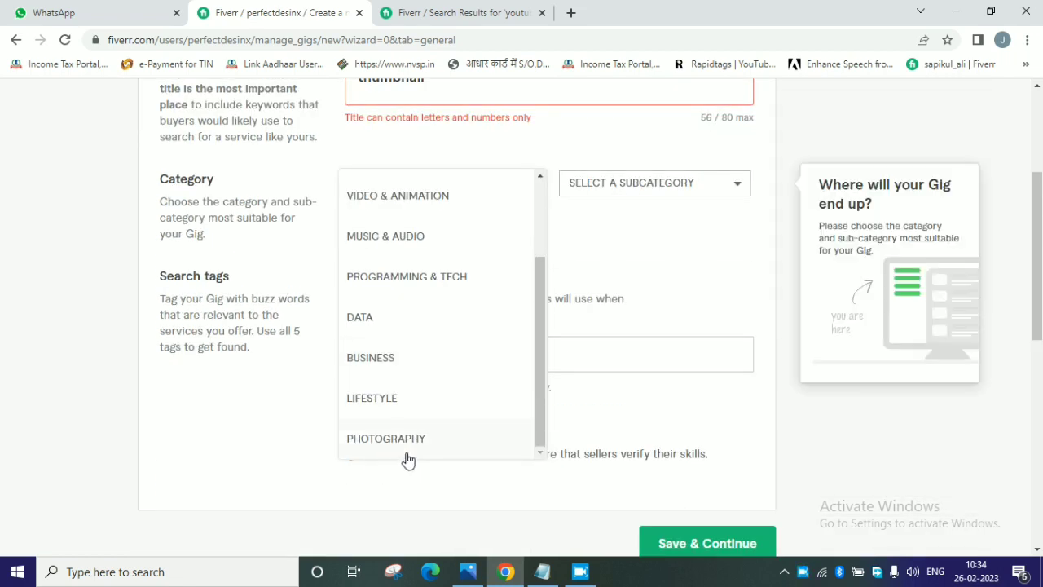
{"action": "scroll", "coordinate": [408, 422], "scroll_direction": "up", "scroll_amount": 3}
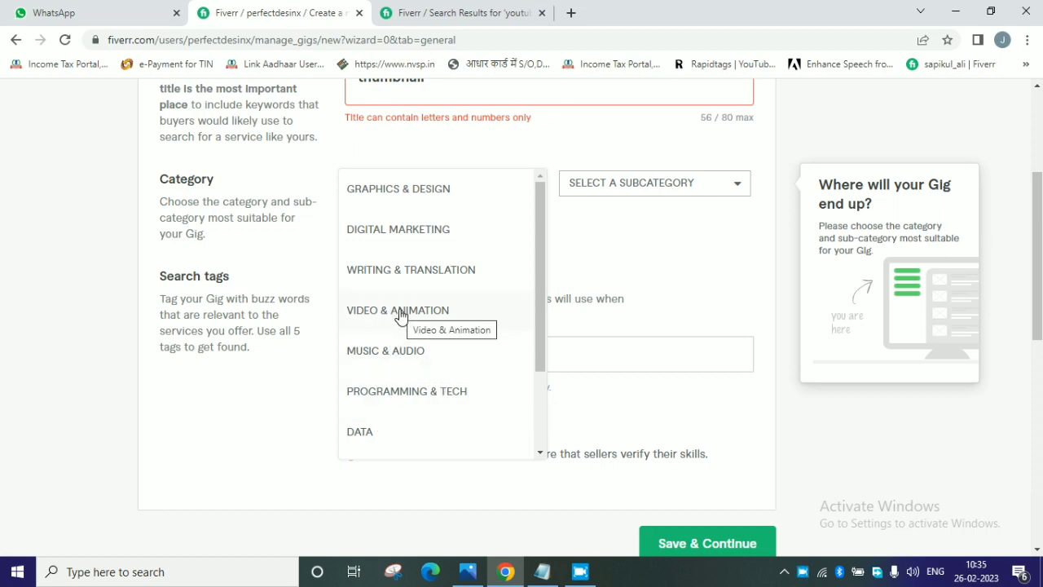
{"action": "left_click", "coordinate": [406, 192]}
Set the gig's subcategory to Social Media Design.
{"action": "scroll", "coordinate": [474, 261], "scroll_direction": "up", "scroll_amount": 3}
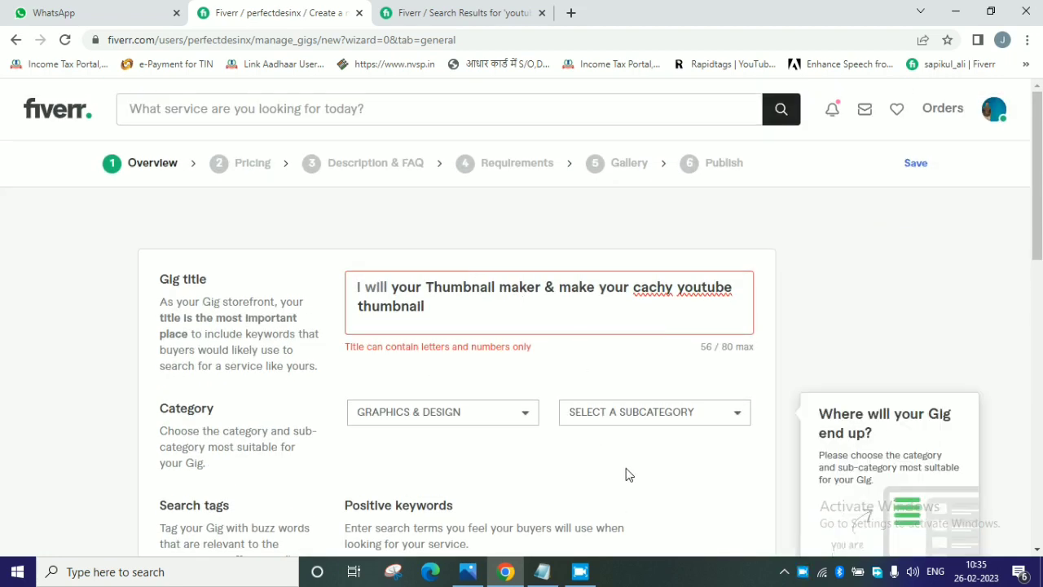
{"action": "left_click", "coordinate": [664, 424]}
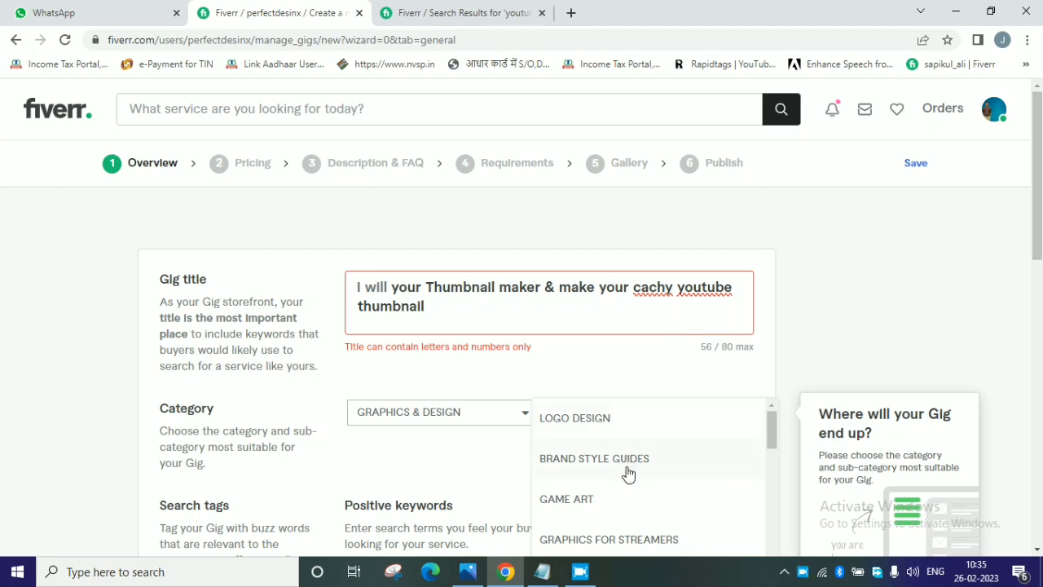
{"action": "scroll", "coordinate": [625, 480], "scroll_direction": "down", "scroll_amount": 2}
{"action": "scroll", "coordinate": [627, 485], "scroll_direction": "down", "scroll_amount": 3}
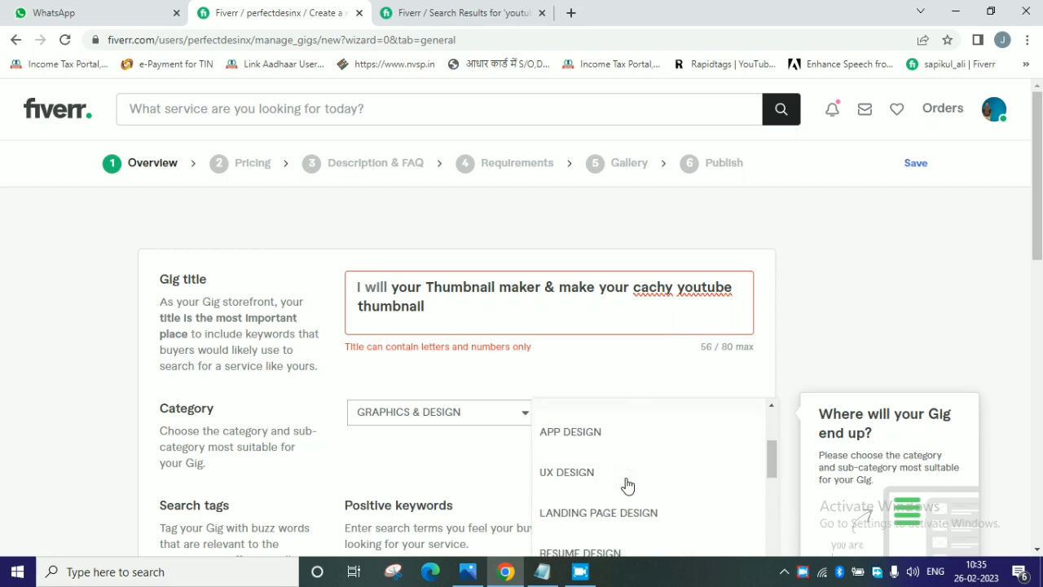
{"action": "scroll", "coordinate": [627, 484], "scroll_direction": "down", "scroll_amount": 5}
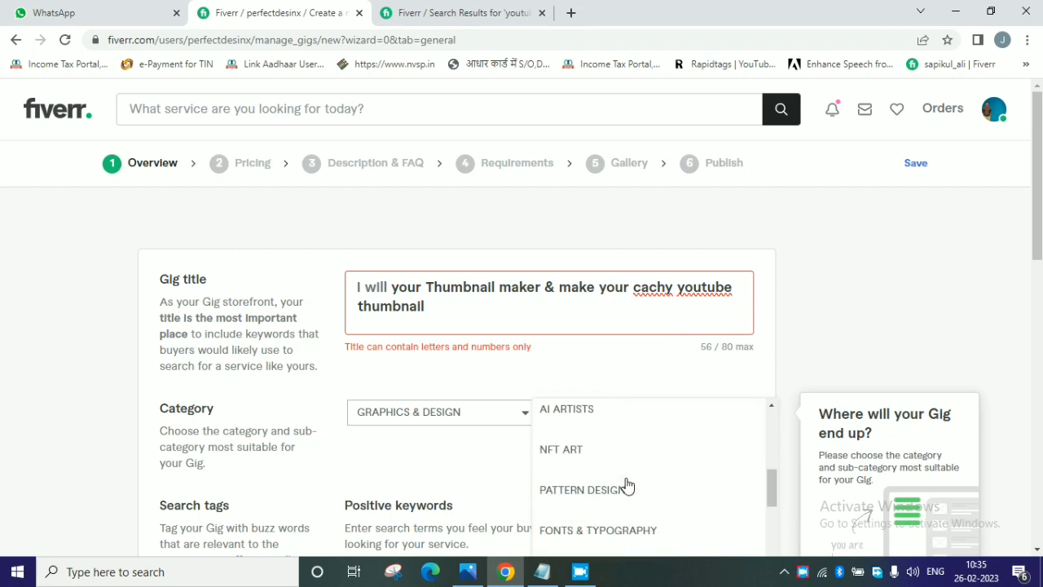
{"action": "scroll", "coordinate": [627, 485], "scroll_direction": "down", "scroll_amount": 4}
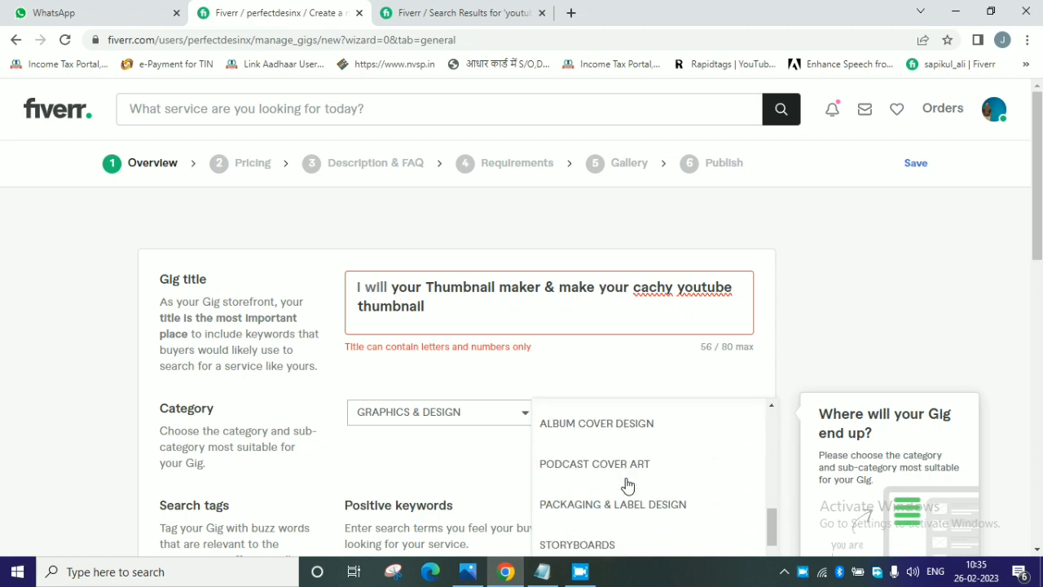
{"action": "scroll", "coordinate": [627, 485], "scroll_direction": "down", "scroll_amount": 1}
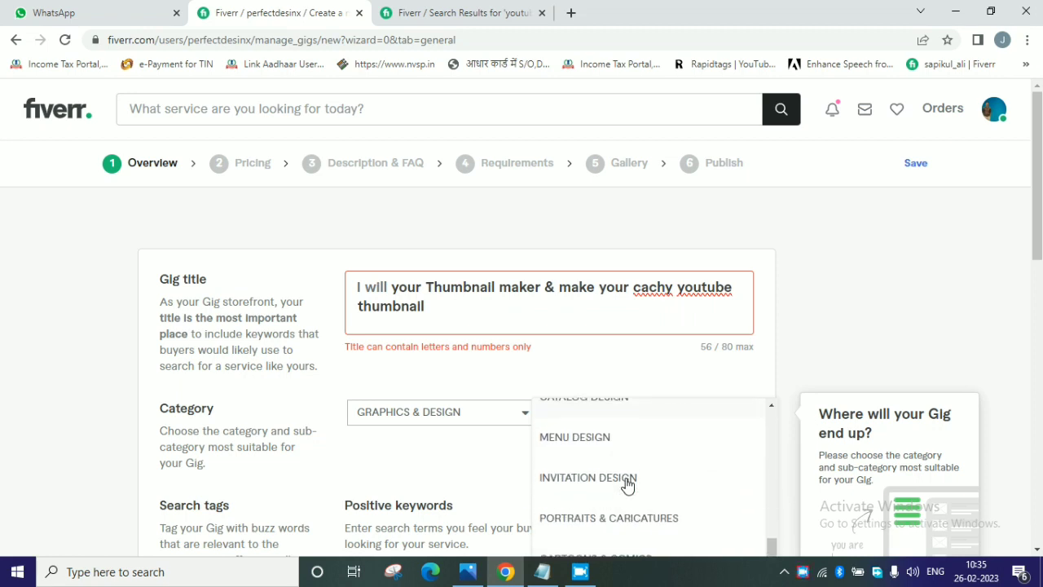
{"action": "scroll", "coordinate": [627, 485], "scroll_direction": "up", "scroll_amount": 1}
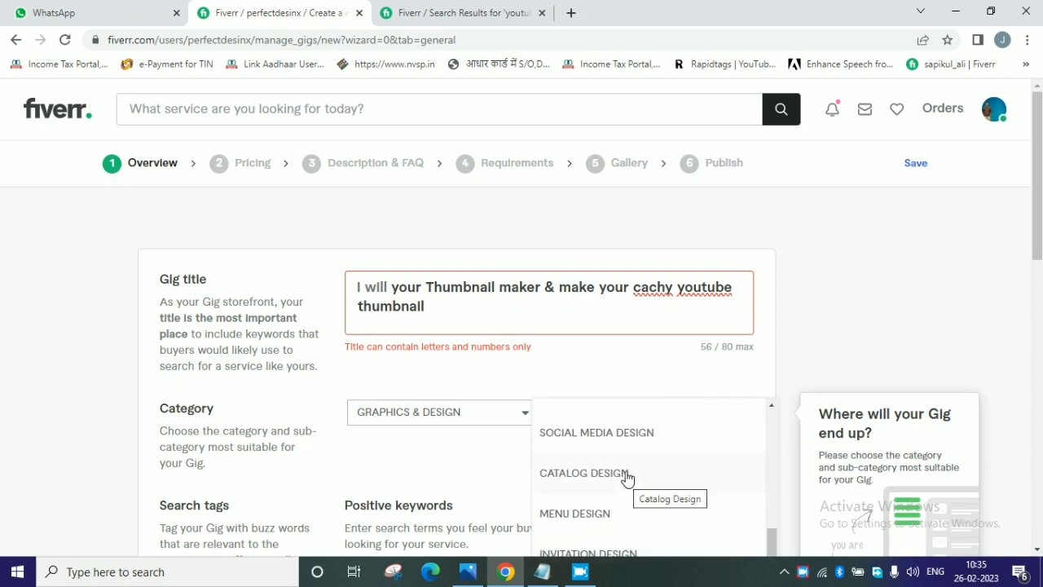
{"action": "left_click", "coordinate": [606, 428]}
Set the gig's service type to Thumbnails Design and bring the platform type options into view.
{"action": "scroll", "coordinate": [568, 474], "scroll_direction": "down", "scroll_amount": 1}
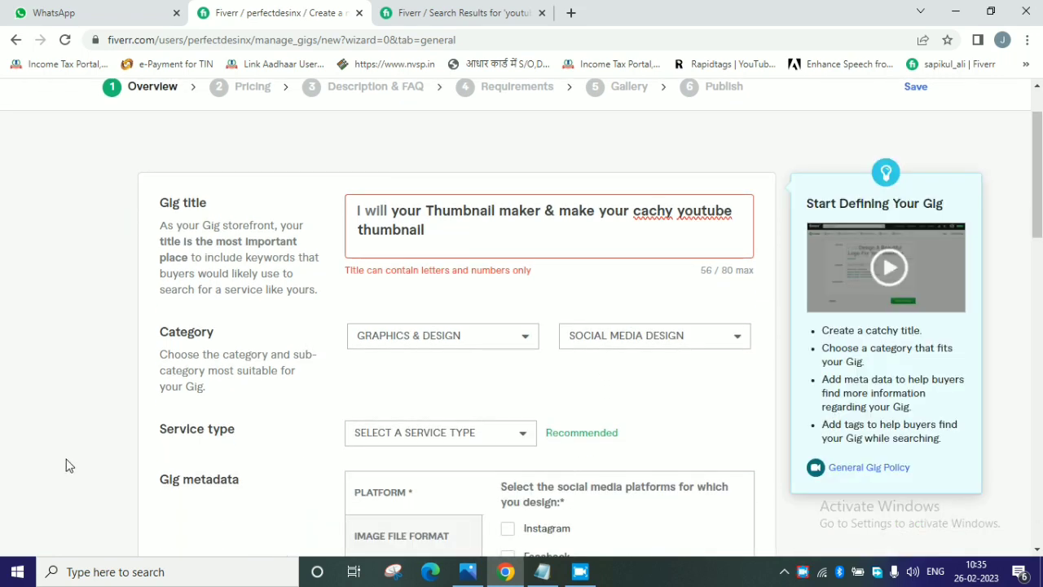
{"action": "left_click", "coordinate": [461, 432]}
{"action": "scroll", "coordinate": [463, 433], "scroll_direction": "down", "scroll_amount": 1}
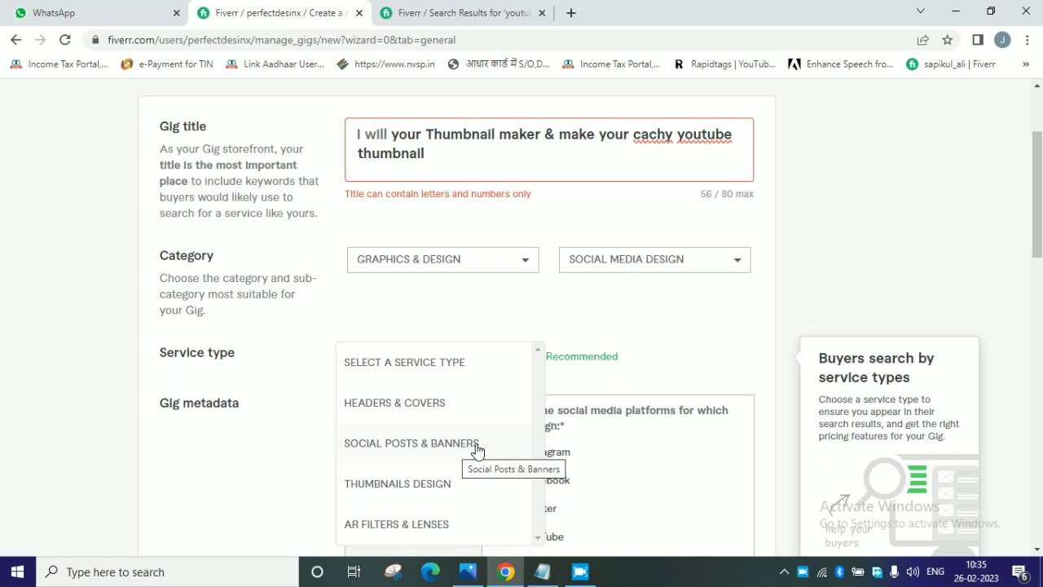
{"action": "left_click", "coordinate": [430, 490]}
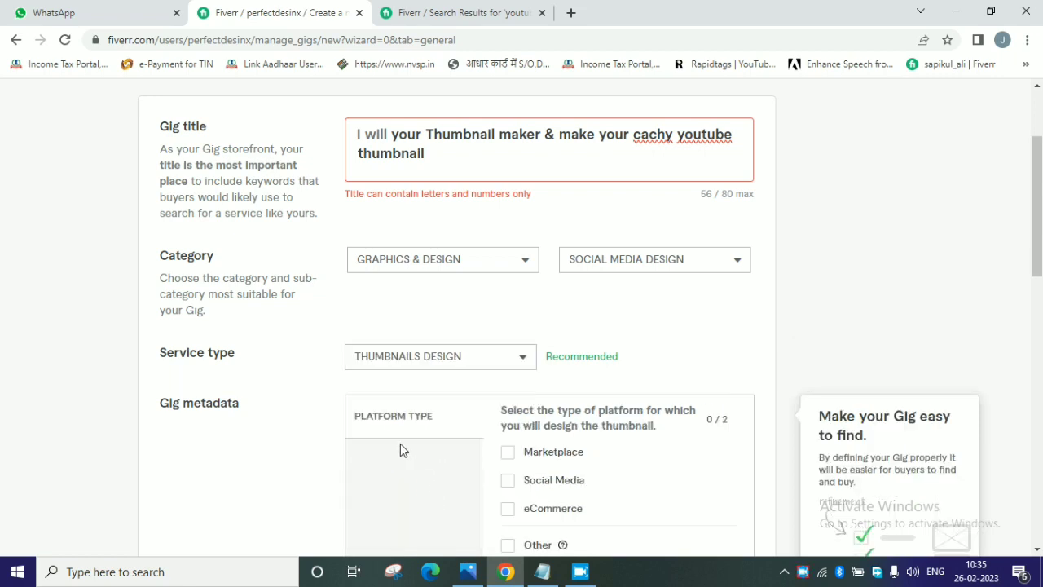
{"action": "scroll", "coordinate": [309, 426], "scroll_direction": "down", "scroll_amount": 1}
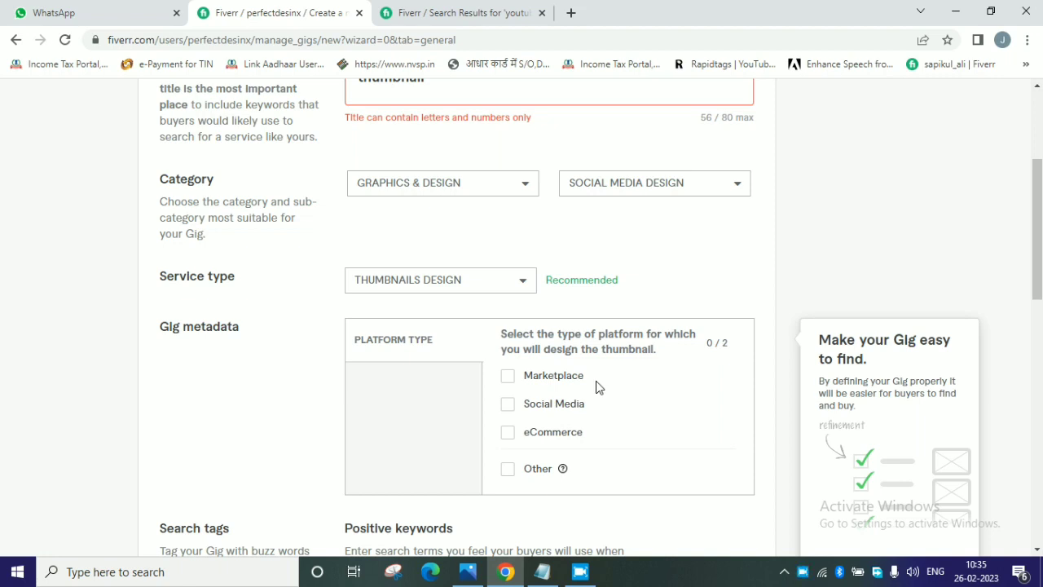
Select Marketplace and Social Media as the gig's platform types.
{"action": "left_click", "coordinate": [507, 376]}
{"action": "left_click", "coordinate": [516, 405]}
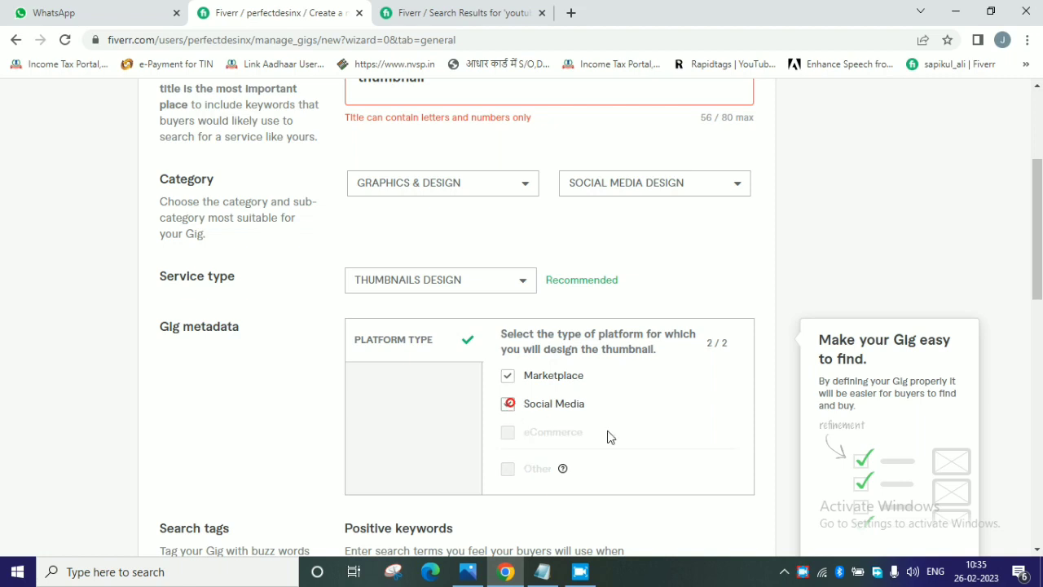
Look up the search suggestions for "thumbnail" on the open Fiverr search results page and return to the gig form.
{"action": "scroll", "coordinate": [611, 440], "scroll_direction": "down", "scroll_amount": 1}
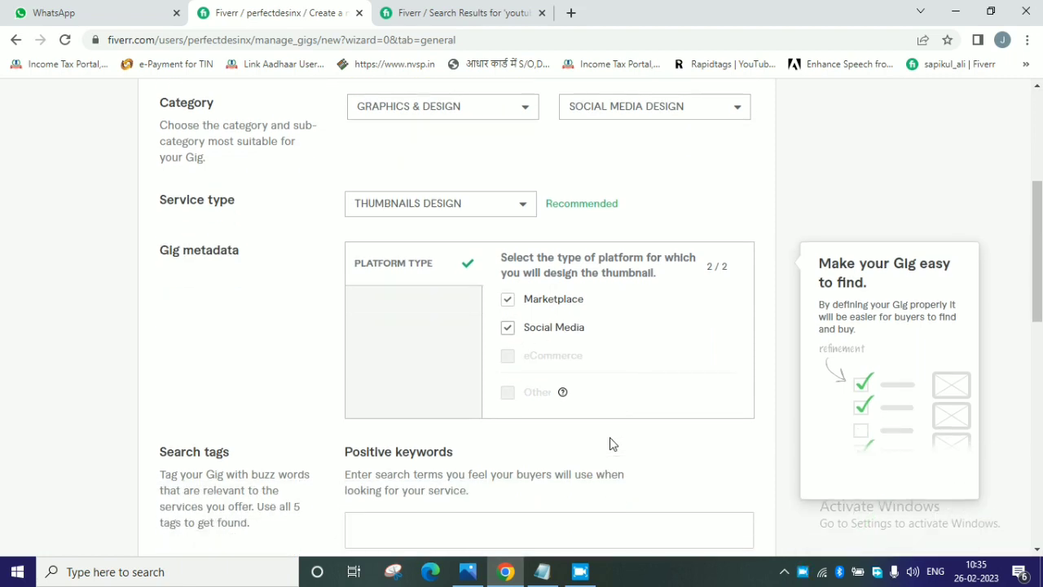
{"action": "scroll", "coordinate": [611, 444], "scroll_direction": "down", "scroll_amount": 2}
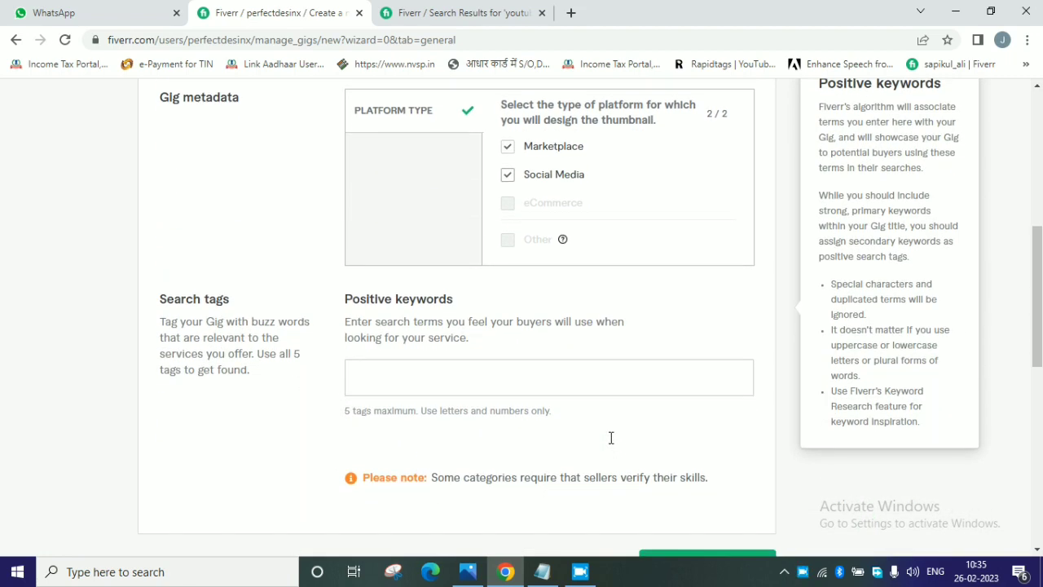
{"action": "left_click_drag", "start_coordinate": [157, 305], "coordinate": [228, 302]}
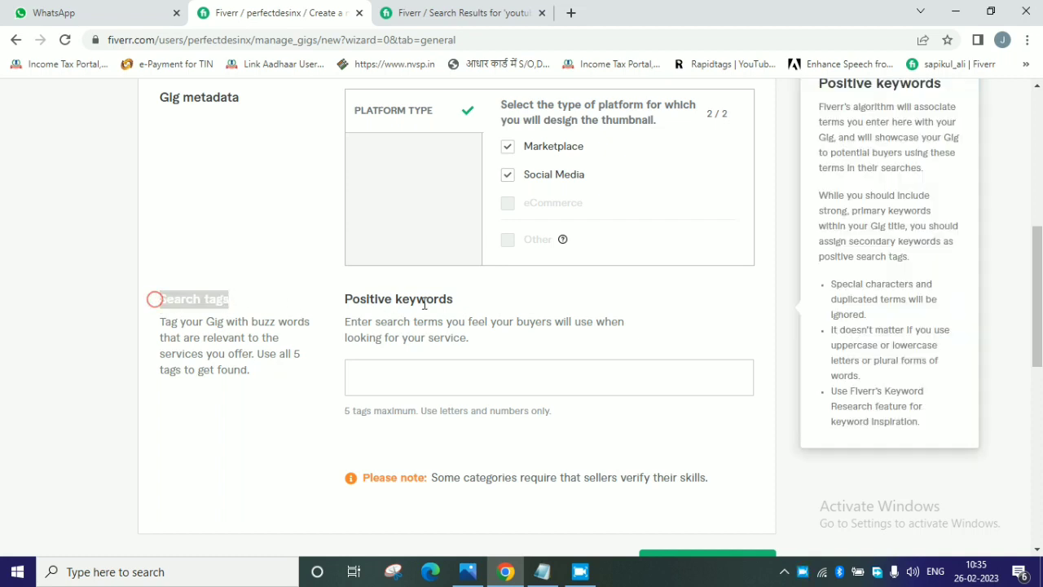
{"action": "left_click", "coordinate": [436, 380]}
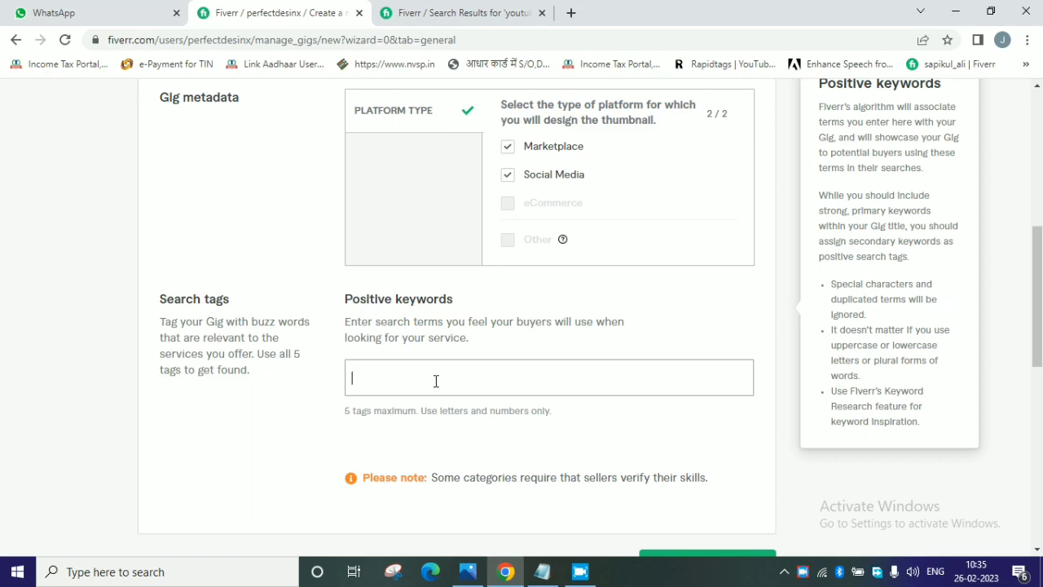
{"action": "left_click", "coordinate": [429, 12]}
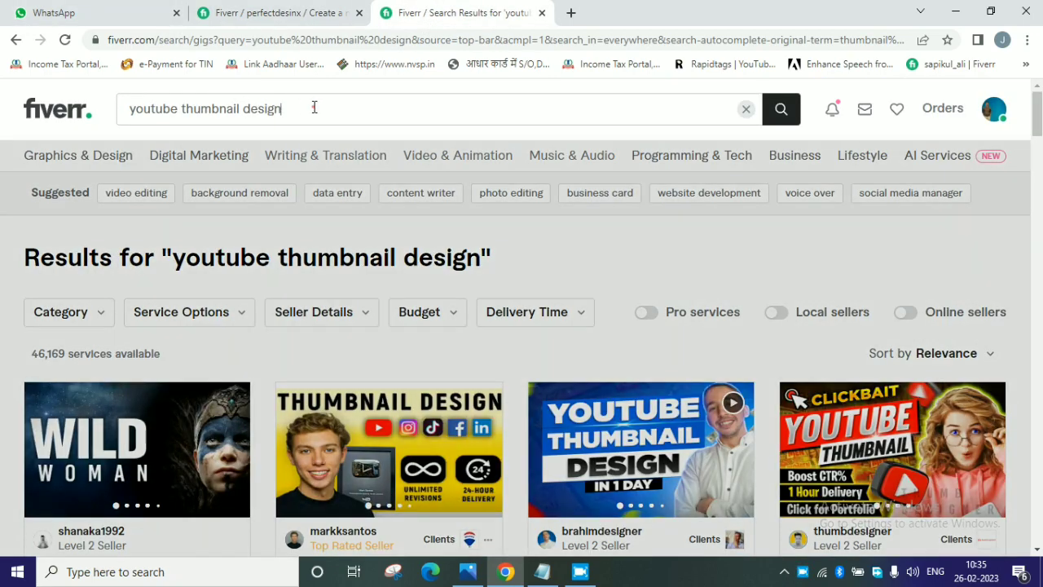
{"action": "left_click", "coordinate": [314, 106]}
{"action": "type", "text": "thum"}
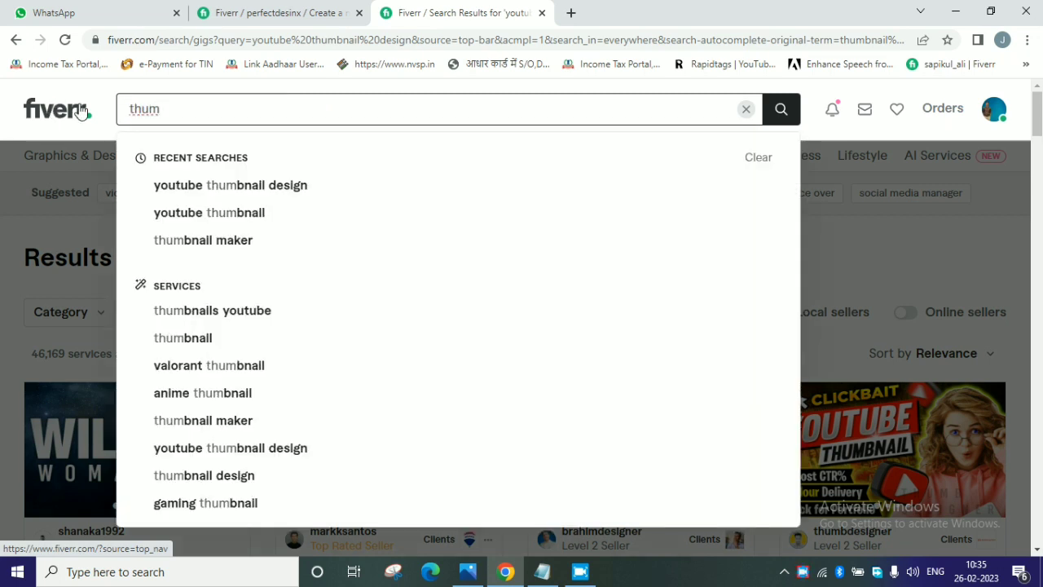
{"action": "type", "text": "bnail"}
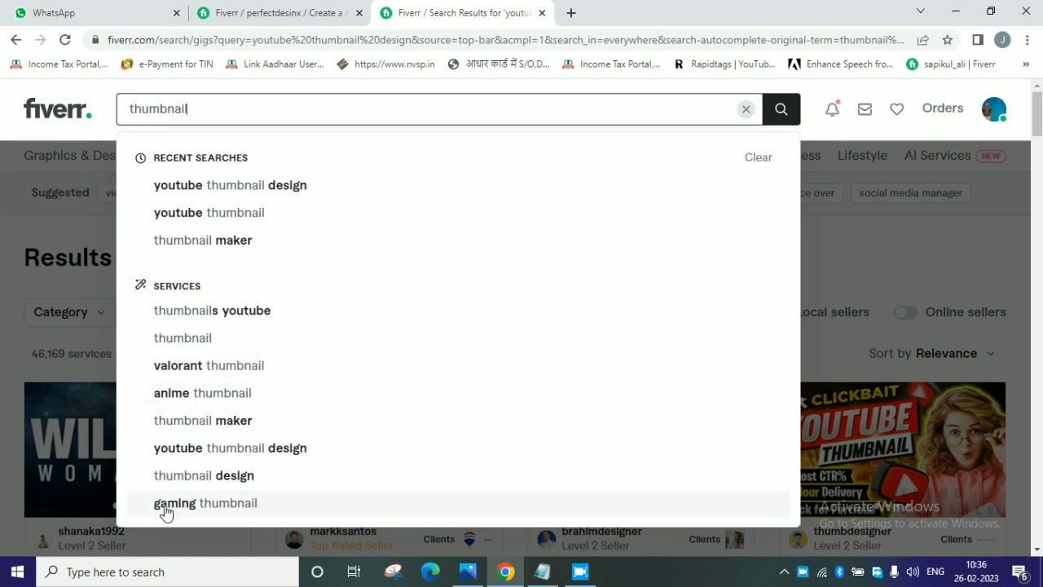
{"action": "left_click", "coordinate": [307, 17]}
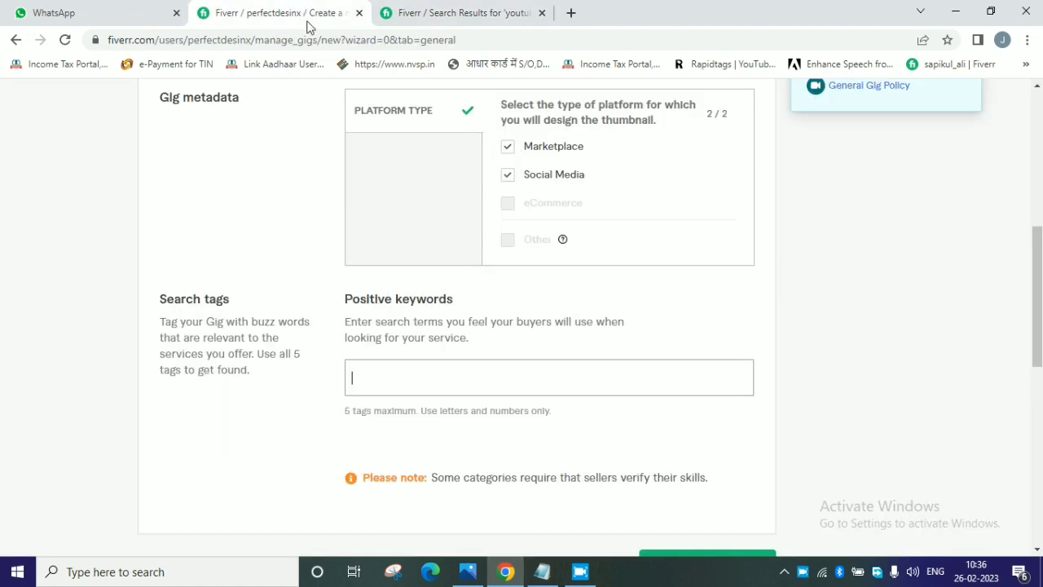
Add "thumbnail" as the first positive keyword in the gig's search tags.
{"action": "left_click", "coordinate": [408, 386]}
{"action": "type", "text": "thumn"}
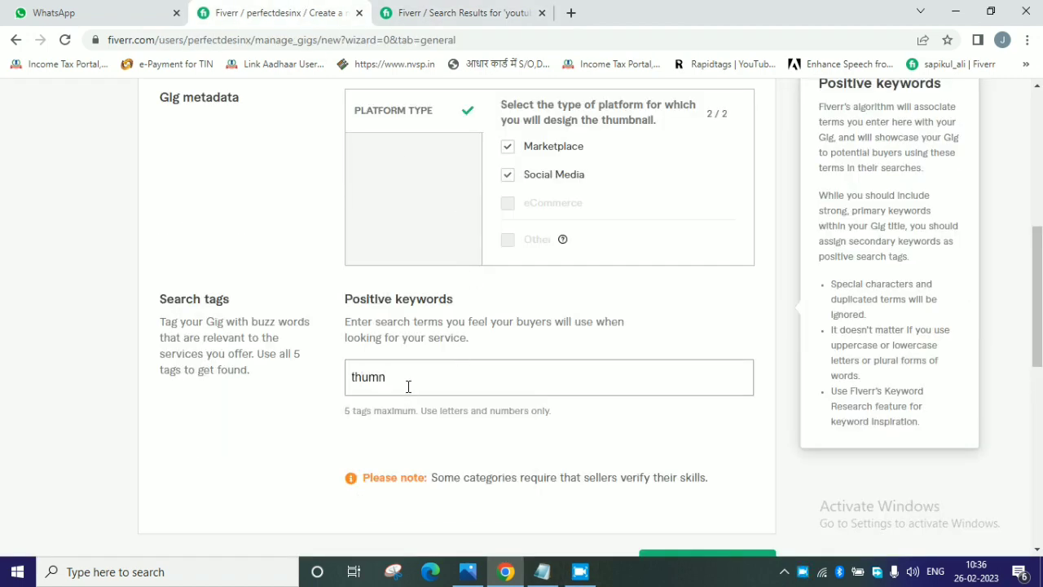
{"action": "key", "text": "BackSpace"}
{"action": "type", "text": "b"}
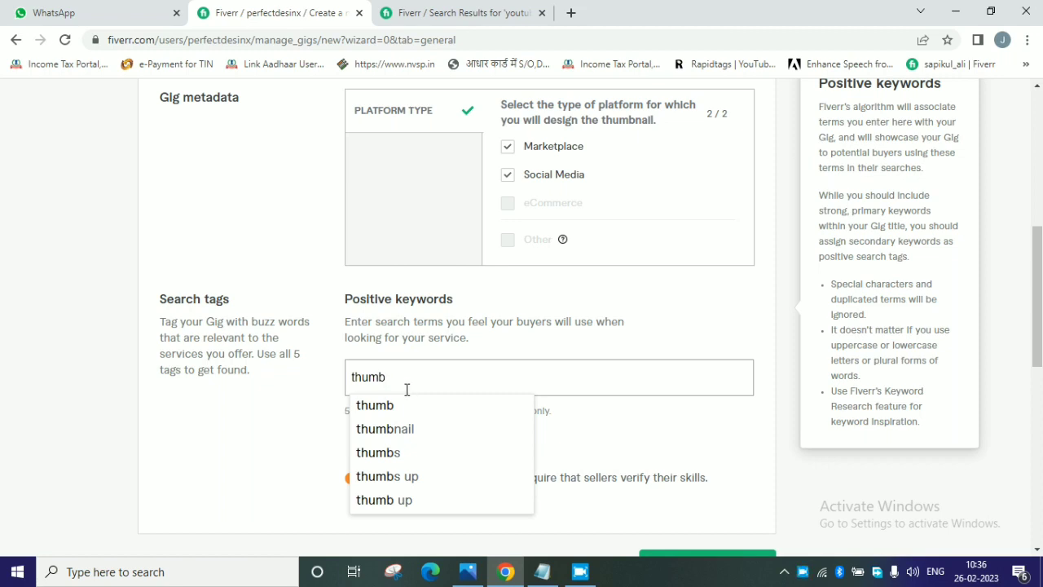
{"action": "type", "text": "nail"}
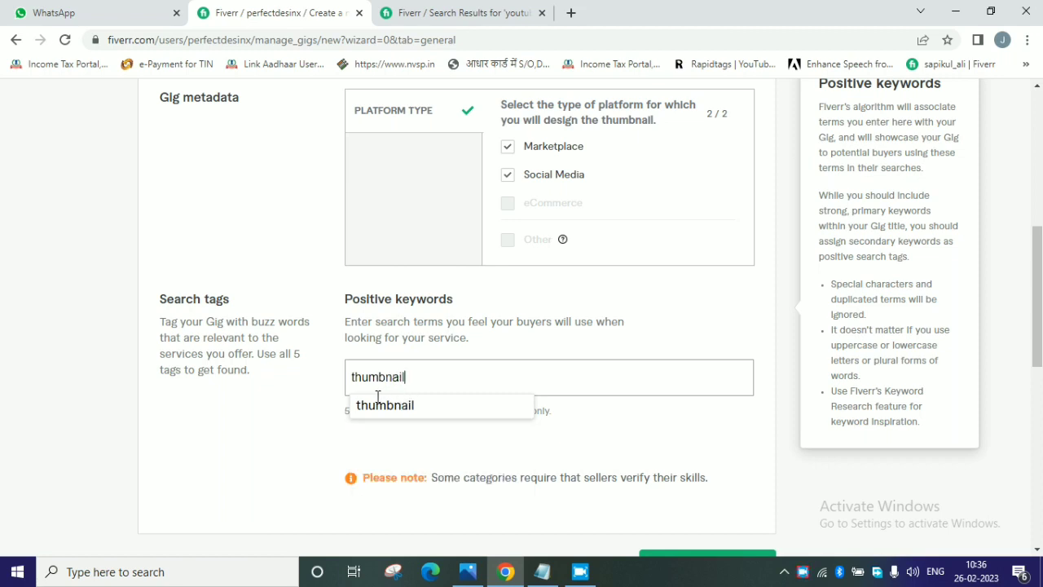
{"action": "left_click", "coordinate": [388, 409]}
Add "youtube thumbnail" as a second positive keyword.
{"action": "type", "text": "y"}
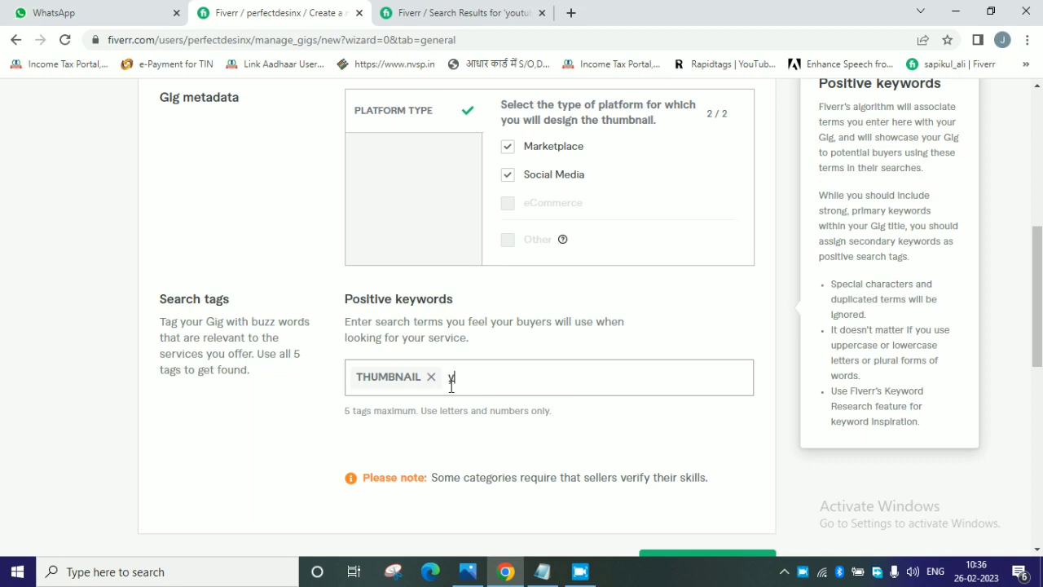
{"action": "type", "text": "outube"}
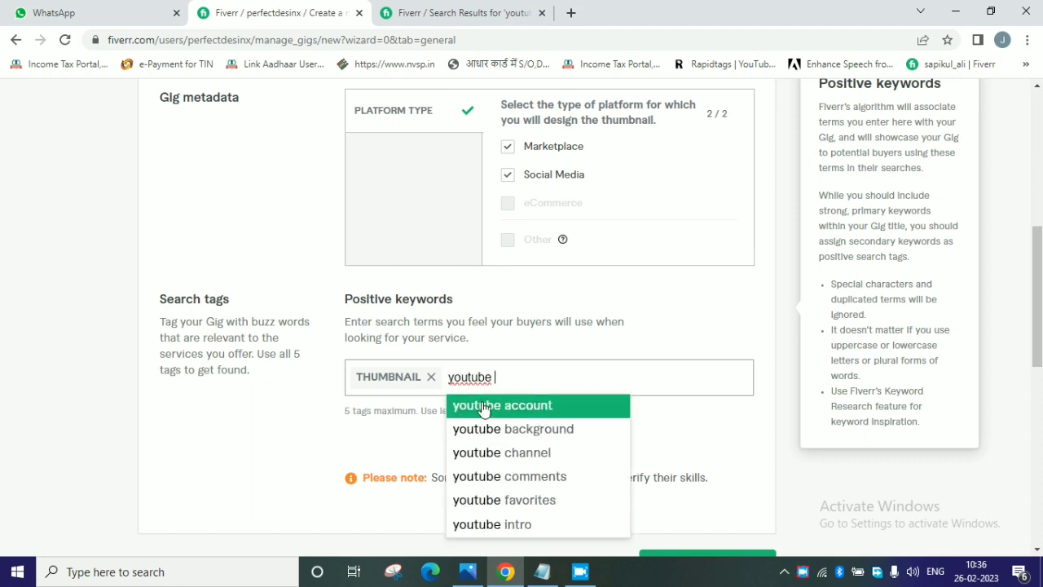
{"action": "type", "text": " th"}
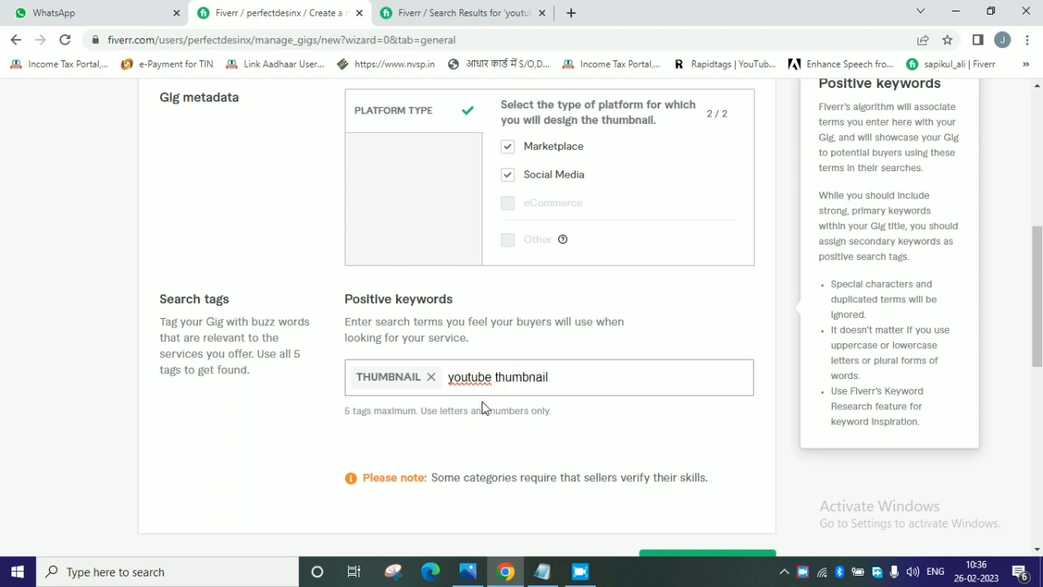
{"action": "type", "text": "umbnail"}
{"action": "key", "text": "Return"}
Start another "youtube" keyword, clear it and remove all the positive keywords entered so far.
{"action": "type", "text": "y"}
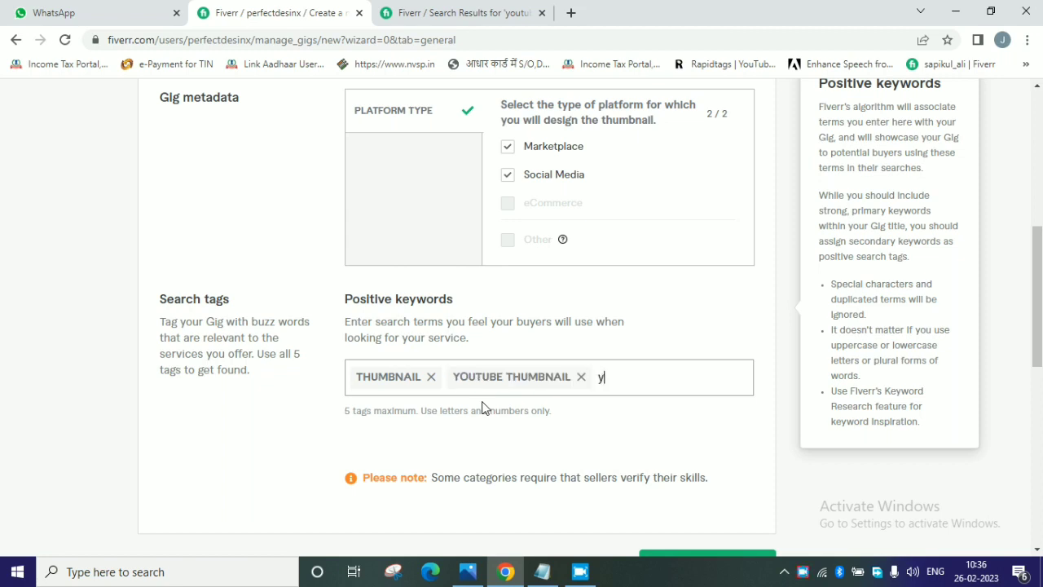
{"action": "type", "text": "ou"}
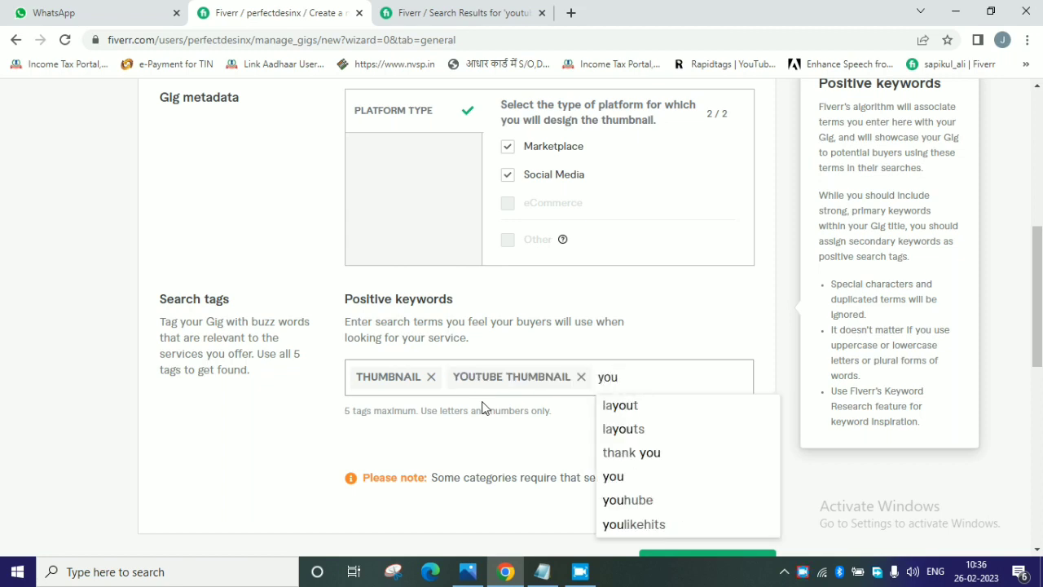
{"action": "type", "text": "tub"}
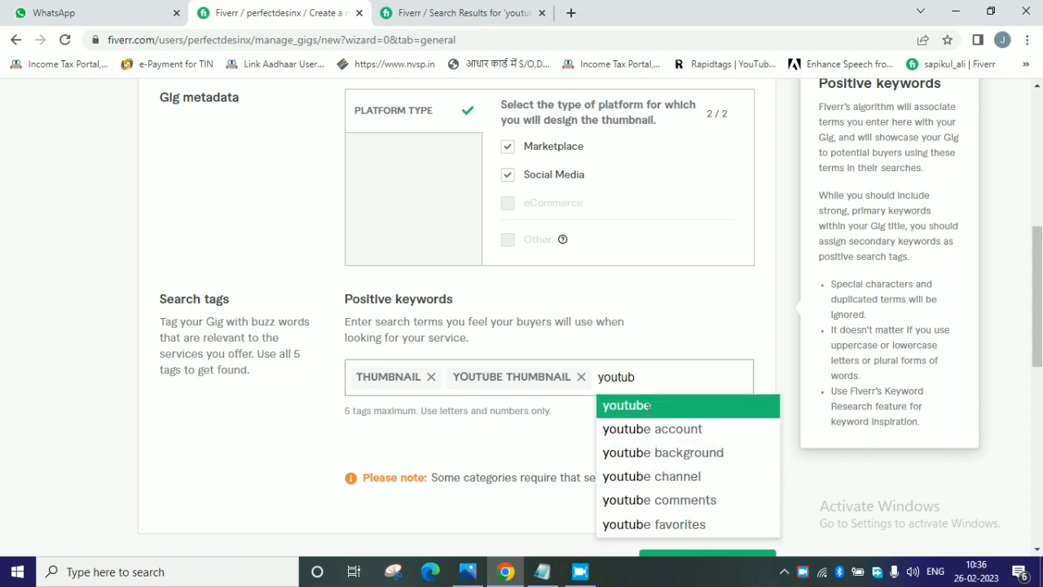
{"action": "key", "text": "BackSpace"}
{"action": "key", "text": "BackSpace"}
{"action": "key", "text": "BackSpace"}
{"action": "key", "text": "BackSpace"}
{"action": "key", "text": "BackSpace"}
{"action": "key", "text": "BackSpace"}
{"action": "key", "text": "BackSpace"}
{"action": "key", "text": "BackSpace"}
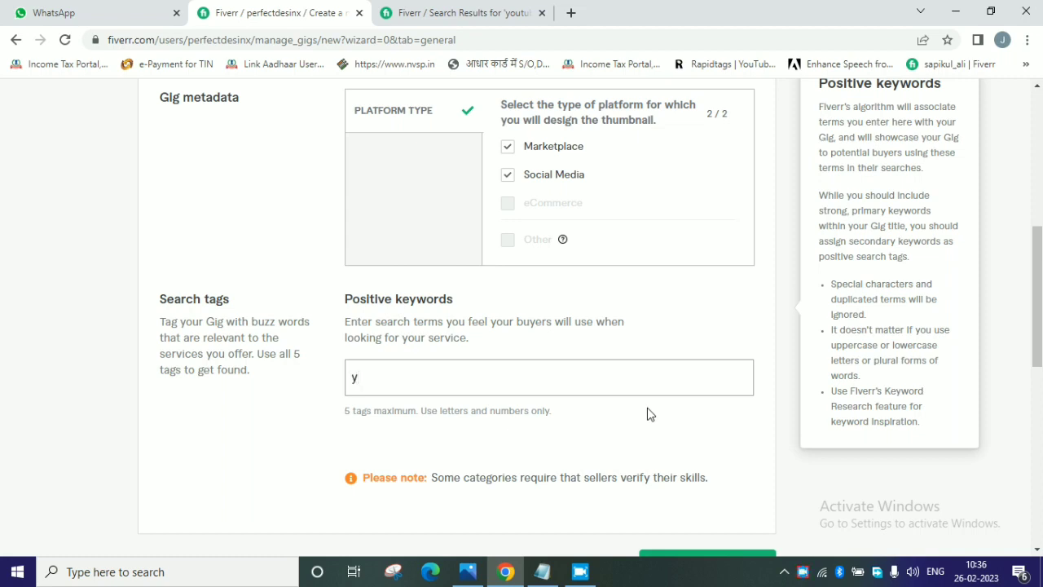
Add "thumbnail" and "thumbnail maker" as positive keywords in the emptied search tags.
{"action": "type", "text": "thum"}
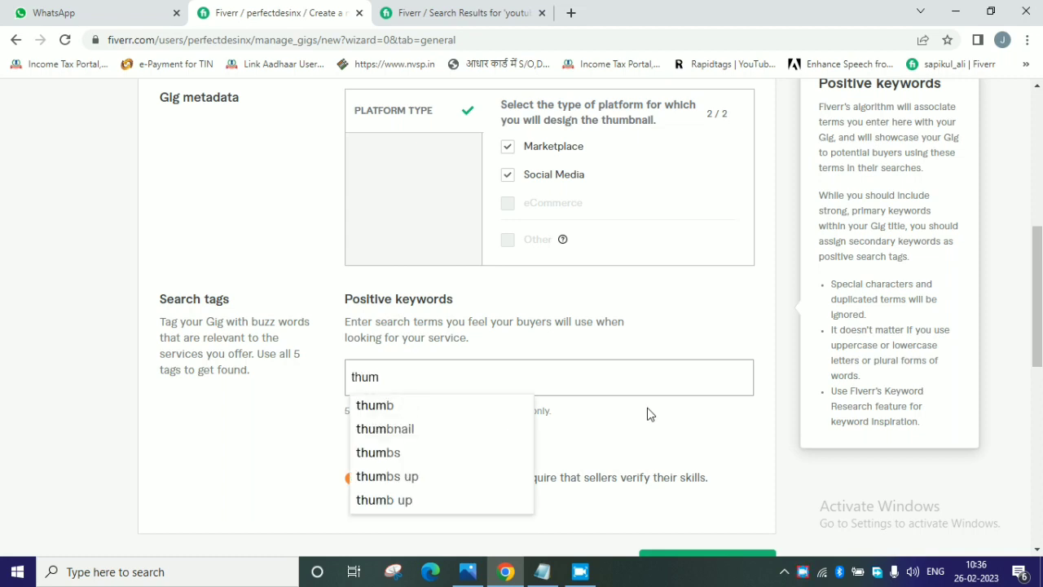
{"action": "left_click", "coordinate": [398, 432]}
{"action": "type", "text": "th"}
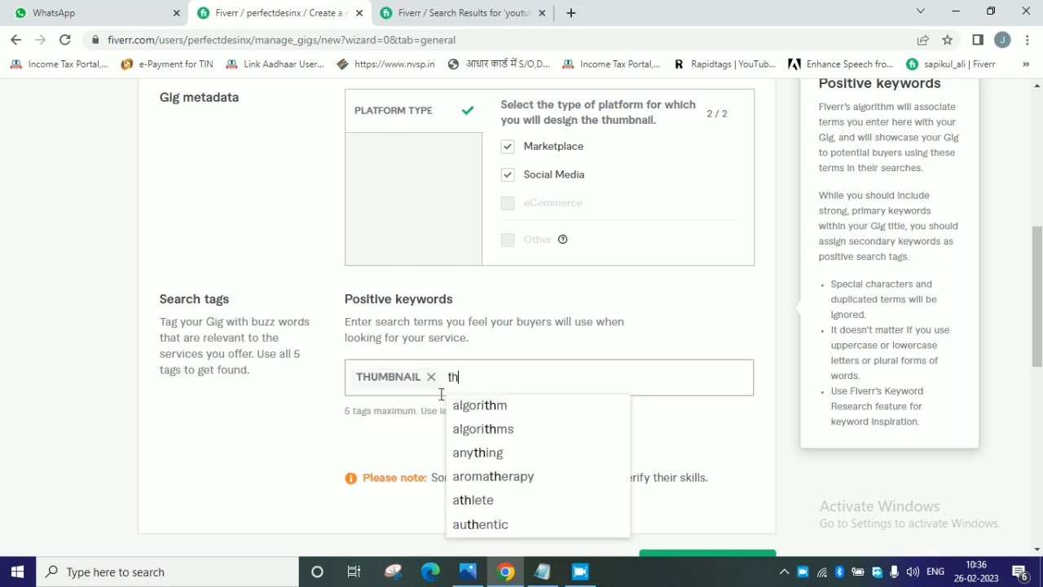
{"action": "type", "text": "um"}
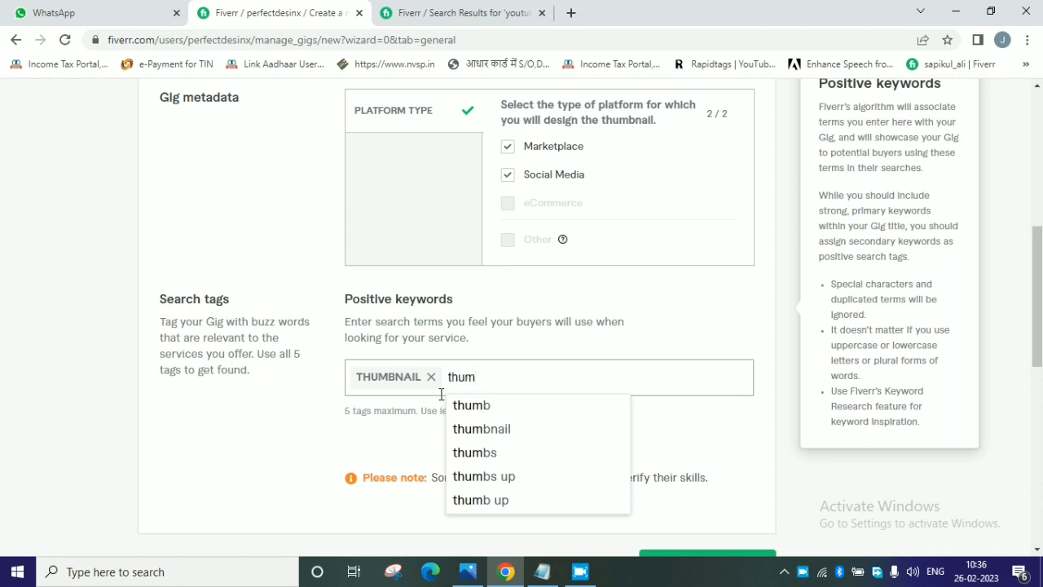
{"action": "type", "text": "bnail"}
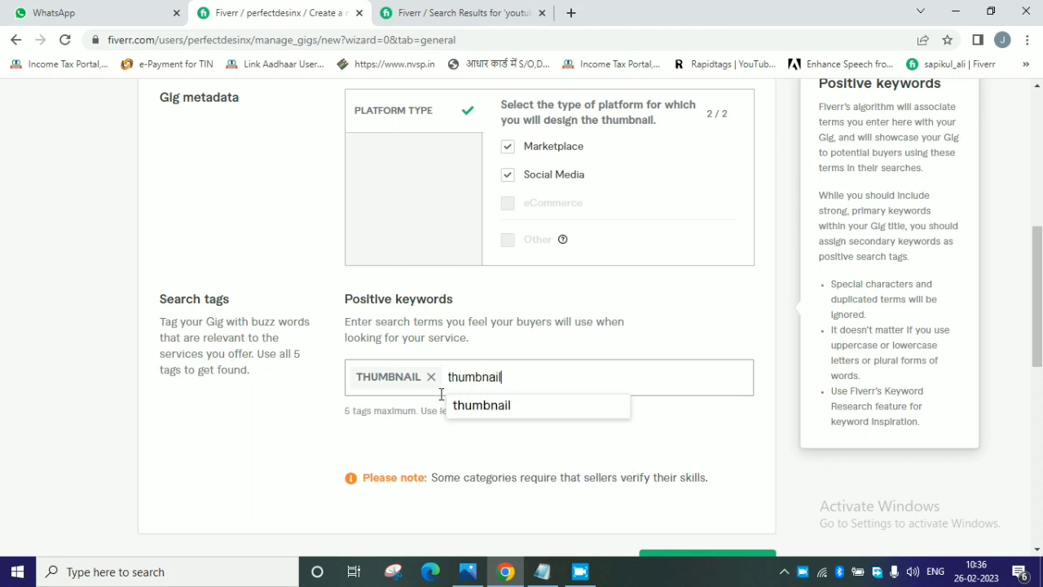
{"action": "type", "text": " maker"}
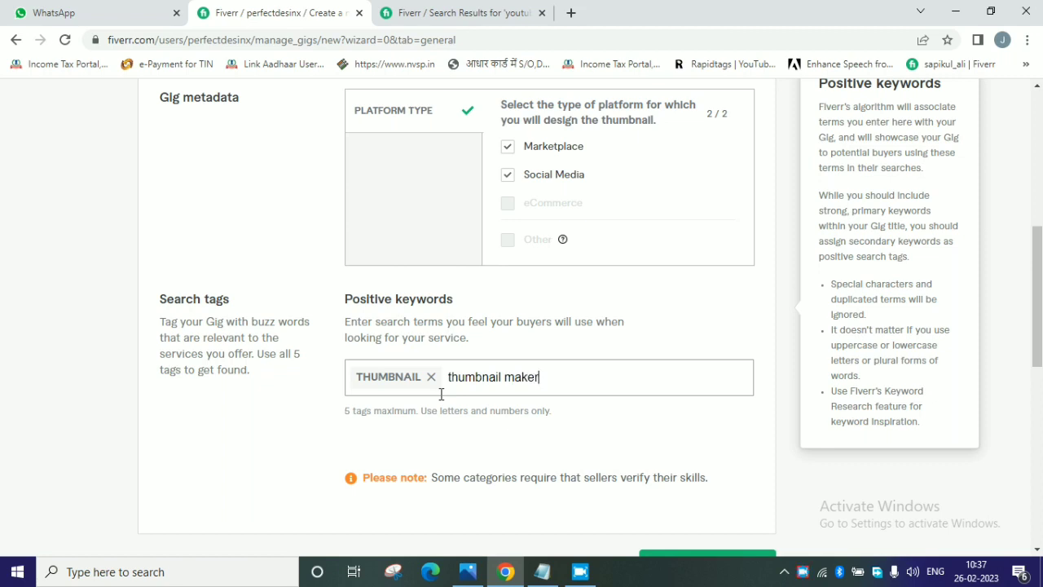
{"action": "key", "text": "Return"}
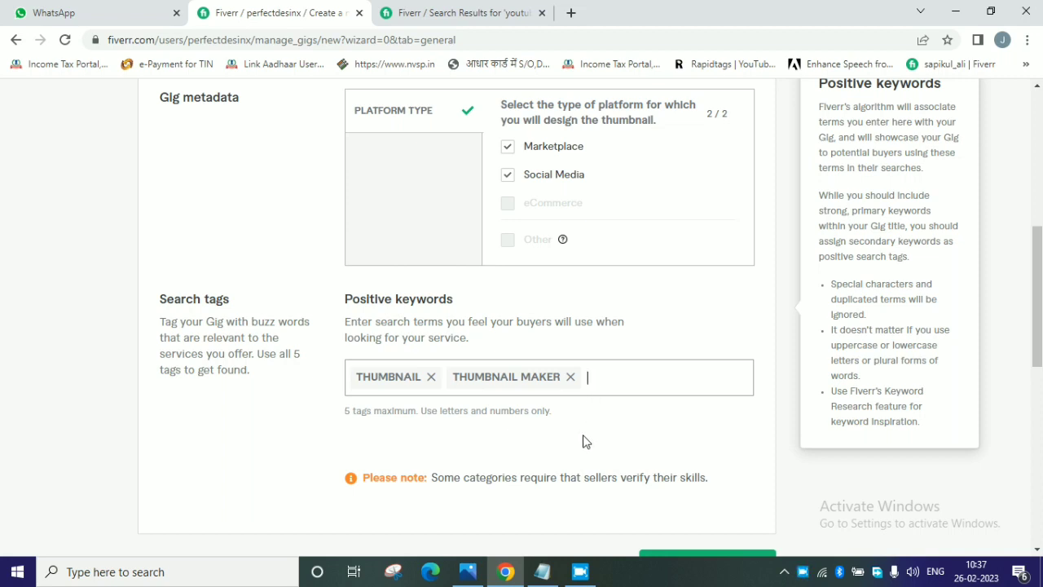
Add the suggested keywords "youtube channel" and "thumbnail" to the gig's search tags.
{"action": "type", "text": "outu"}
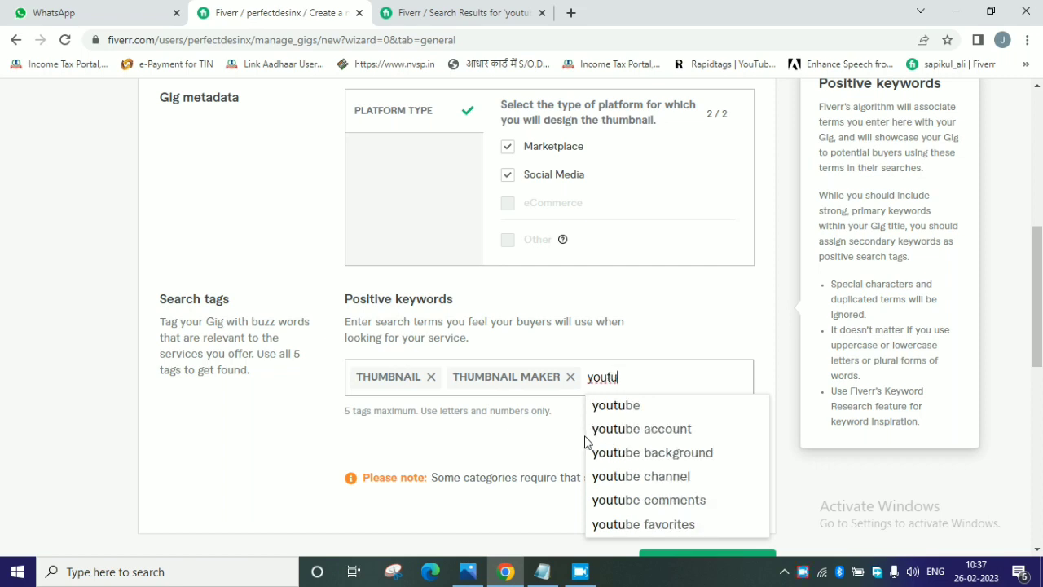
{"action": "left_click", "coordinate": [632, 479]}
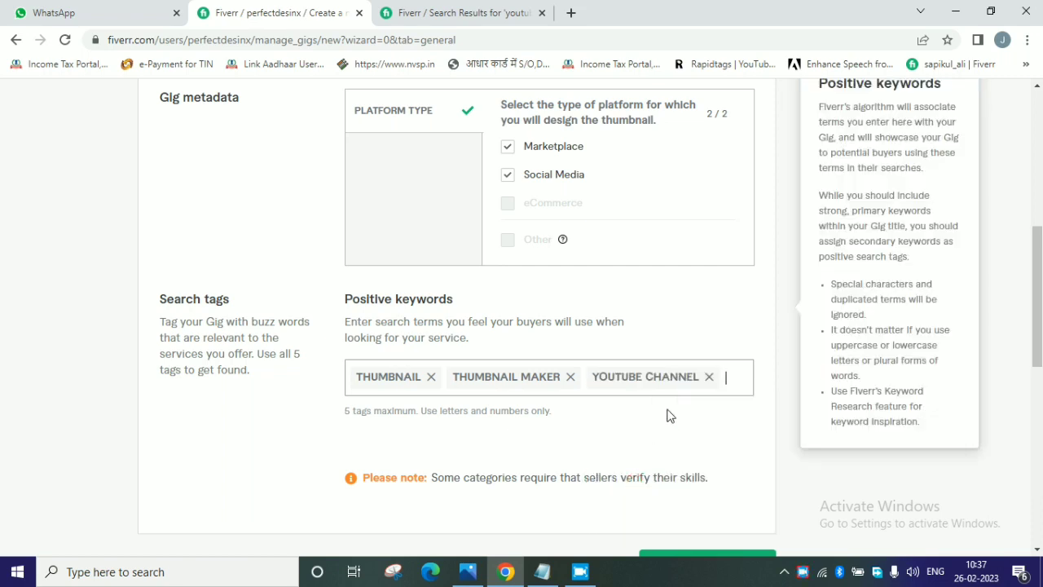
{"action": "type", "text": "thum"}
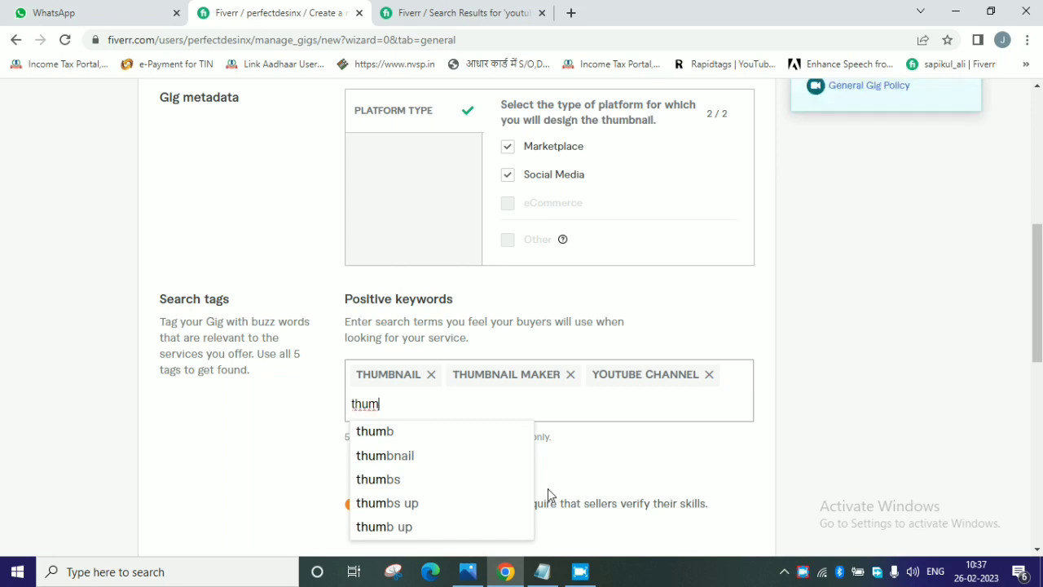
{"action": "left_click", "coordinate": [384, 456]}
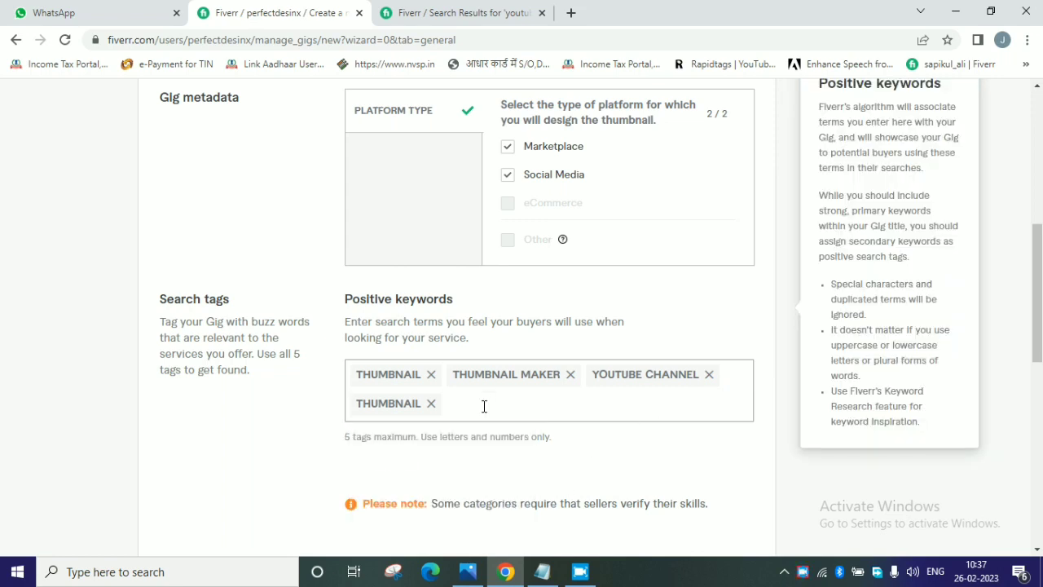
Add the suggested keyword "logo maker" as the fifth search tag.
{"action": "type", "text": "mak"}
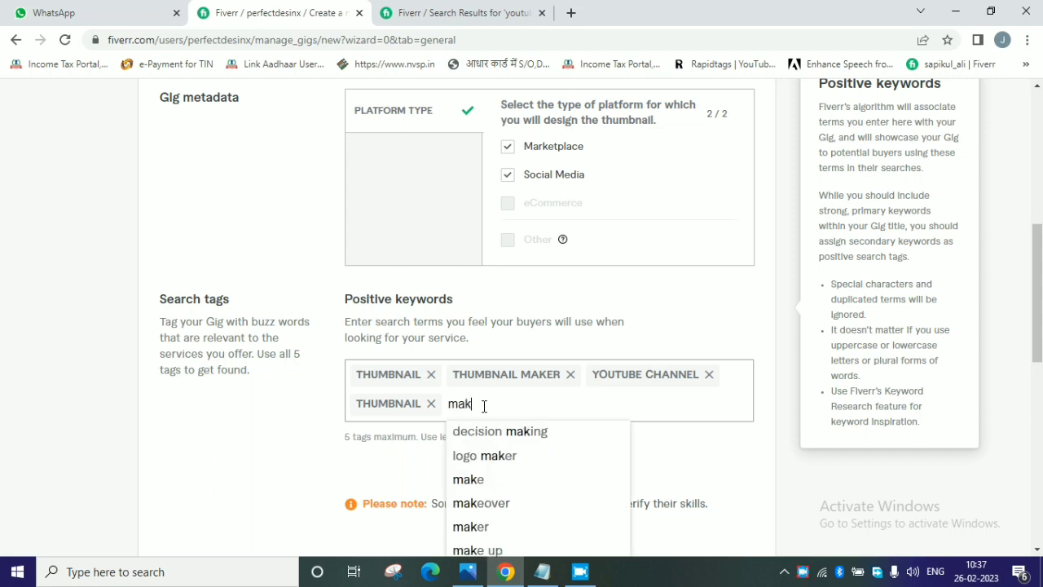
{"action": "left_click", "coordinate": [494, 457]}
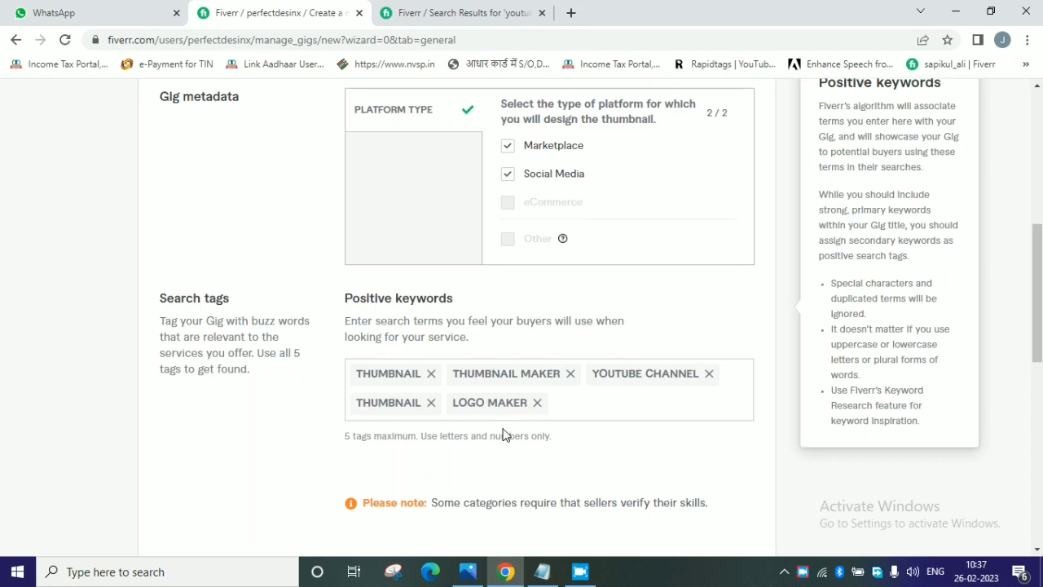
Try to save the overview, and replace the "&" in the gig title with "and".
{"action": "scroll", "coordinate": [529, 420], "scroll_direction": "down", "scroll_amount": 3}
{"action": "left_click", "coordinate": [713, 371]}
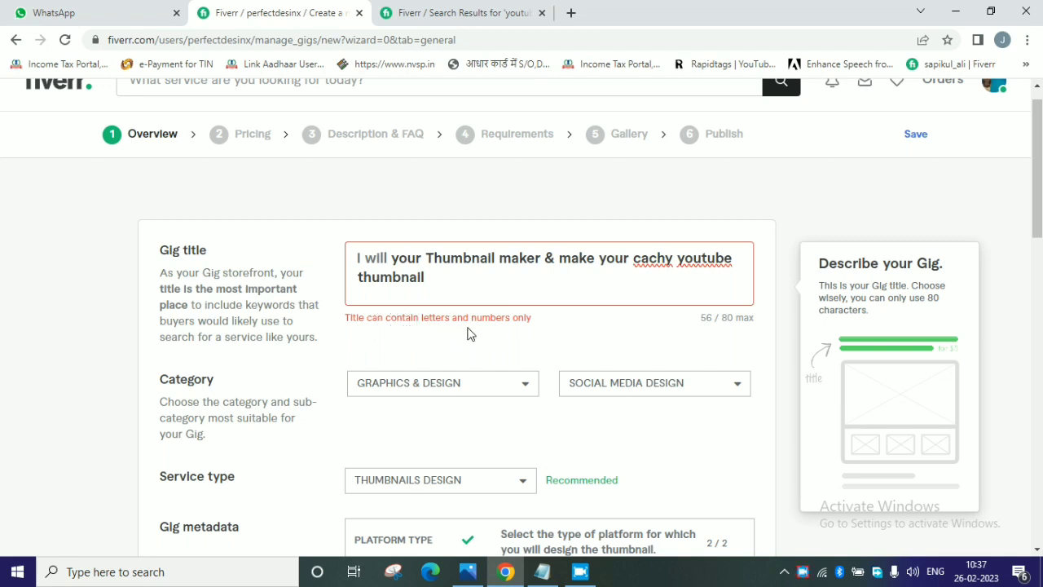
{"action": "left_click", "coordinate": [558, 258]}
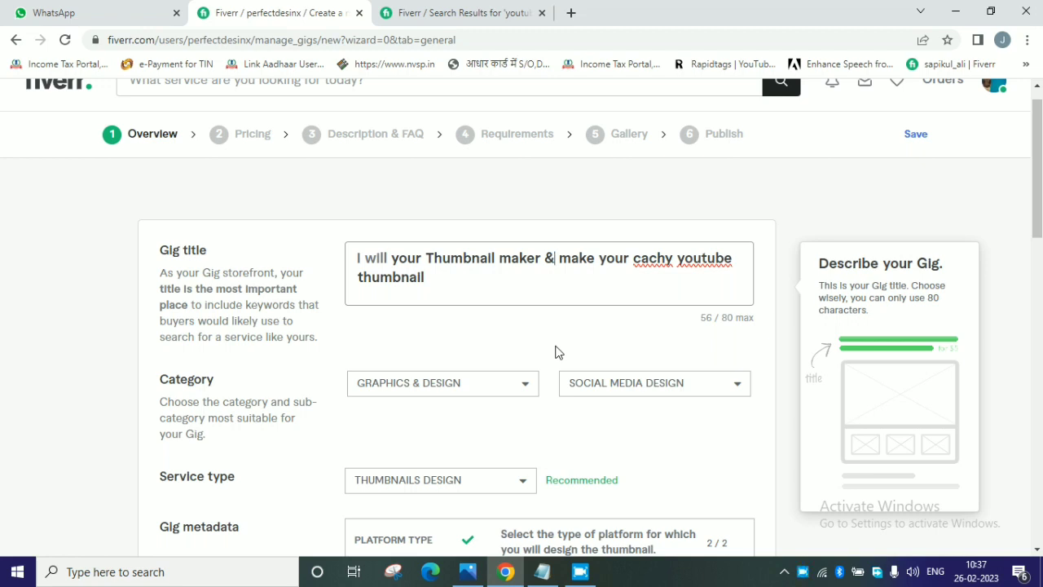
{"action": "key", "text": "BackSpace"}
{"action": "type", "text": "and"}
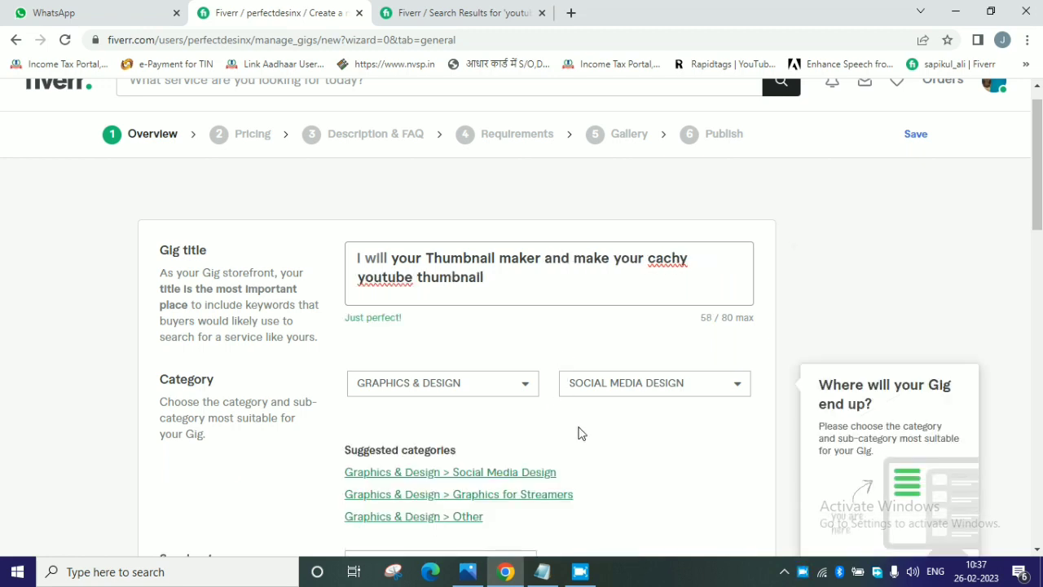
Save the gig's Overview section and continue to the Pricing section.
{"action": "scroll", "coordinate": [579, 433], "scroll_direction": "down", "scroll_amount": 15}
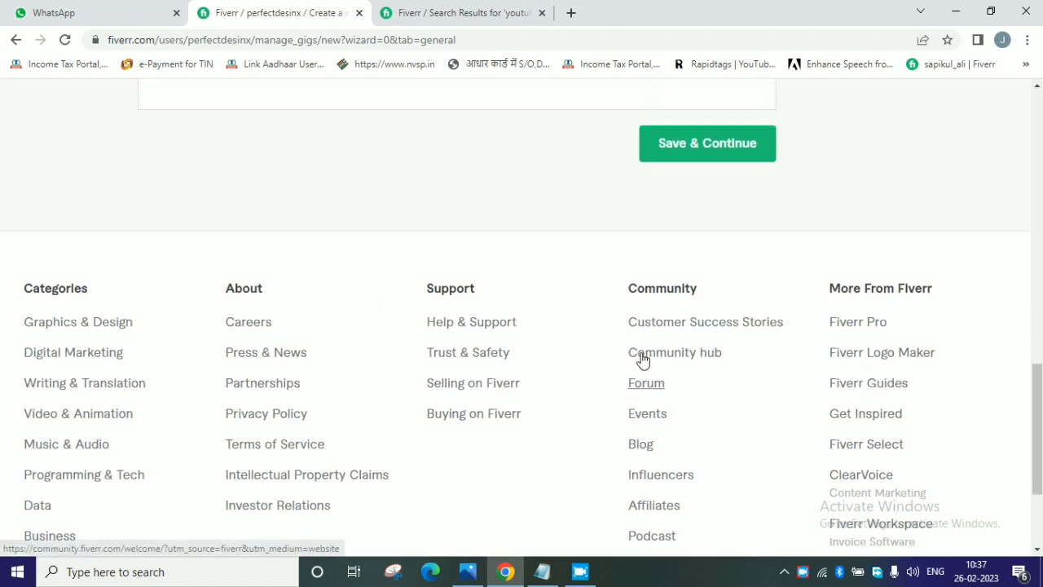
{"action": "scroll", "coordinate": [668, 326], "scroll_direction": "up", "scroll_amount": 1}
{"action": "left_click", "coordinate": [710, 264]}
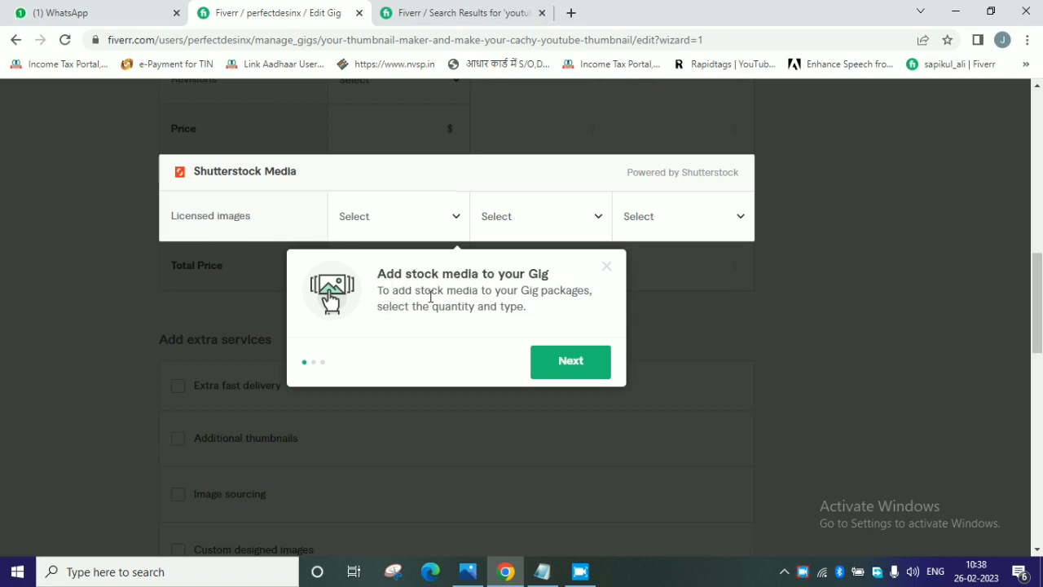
Dismiss the stock media tip and turn on the three-package offer for Basic, Standard and Premium.
{"action": "left_click", "coordinate": [607, 266]}
{"action": "scroll", "coordinate": [648, 308], "scroll_direction": "up", "scroll_amount": 10}
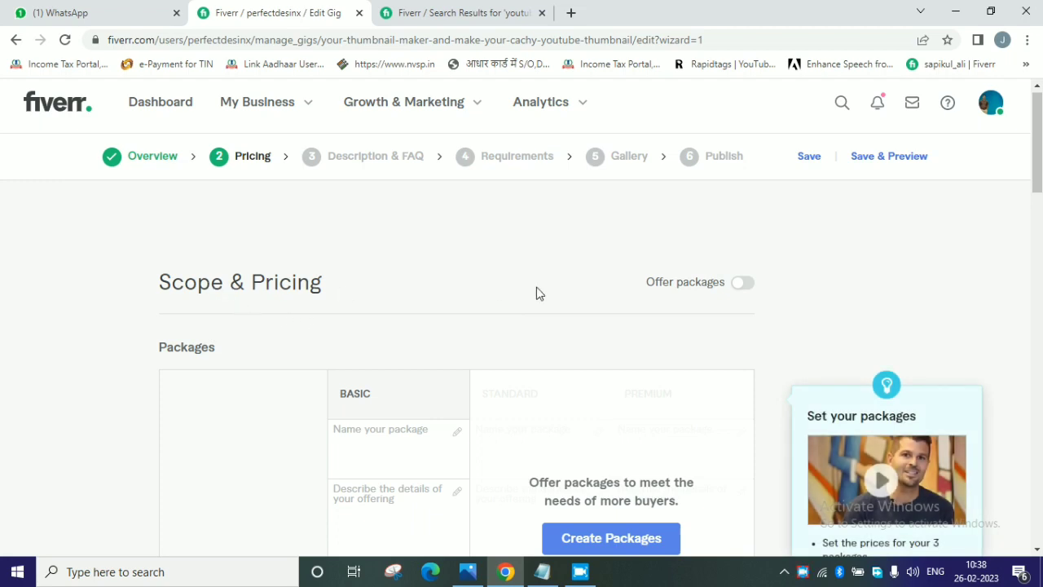
{"action": "left_click", "coordinate": [738, 286]}
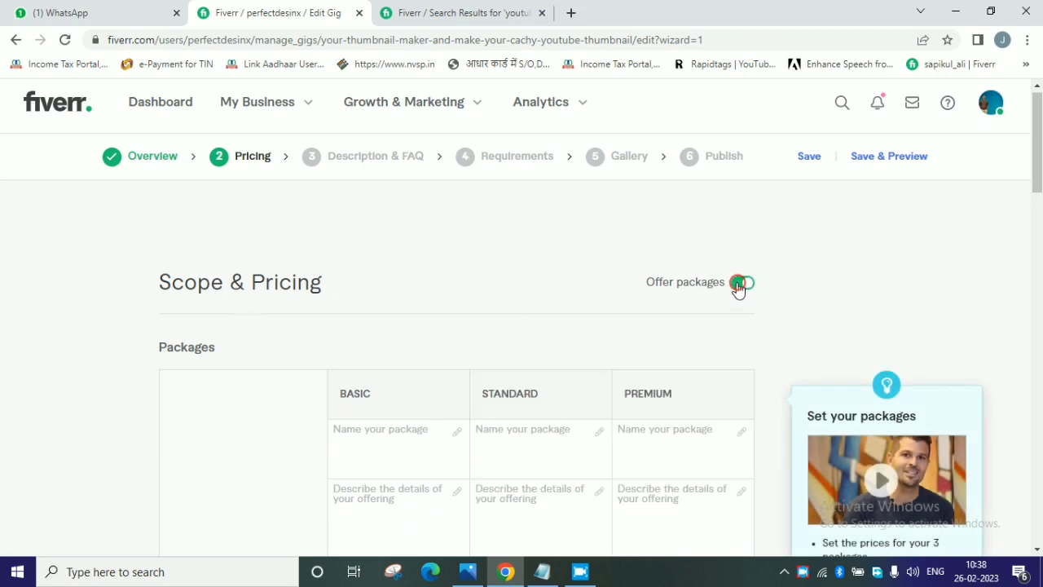
{"action": "scroll", "coordinate": [463, 296], "scroll_direction": "down", "scroll_amount": 1}
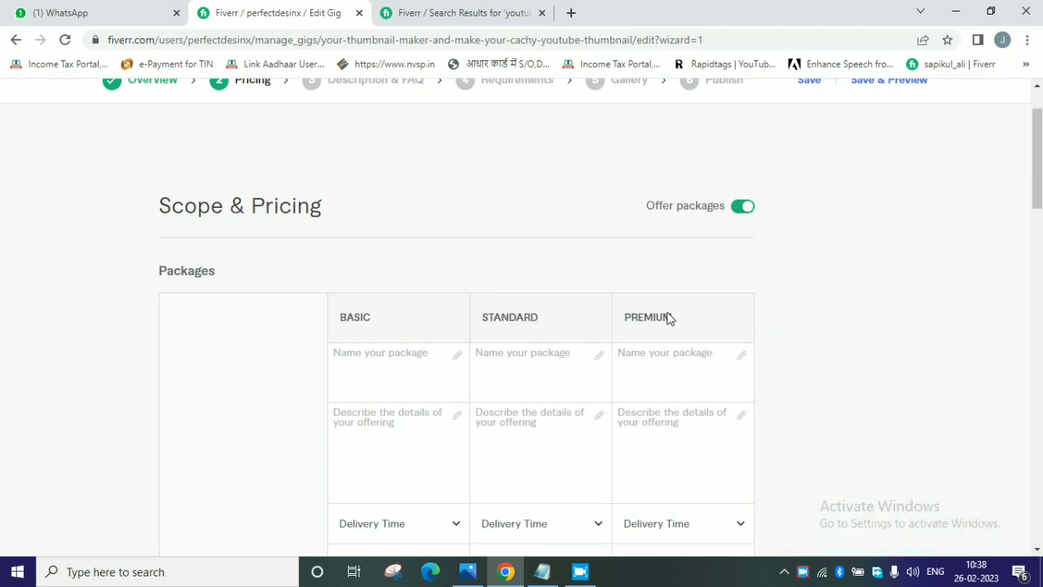
{"action": "left_click", "coordinate": [682, 206]}
{"action": "scroll", "coordinate": [684, 222], "scroll_direction": "down", "scroll_amount": 1}
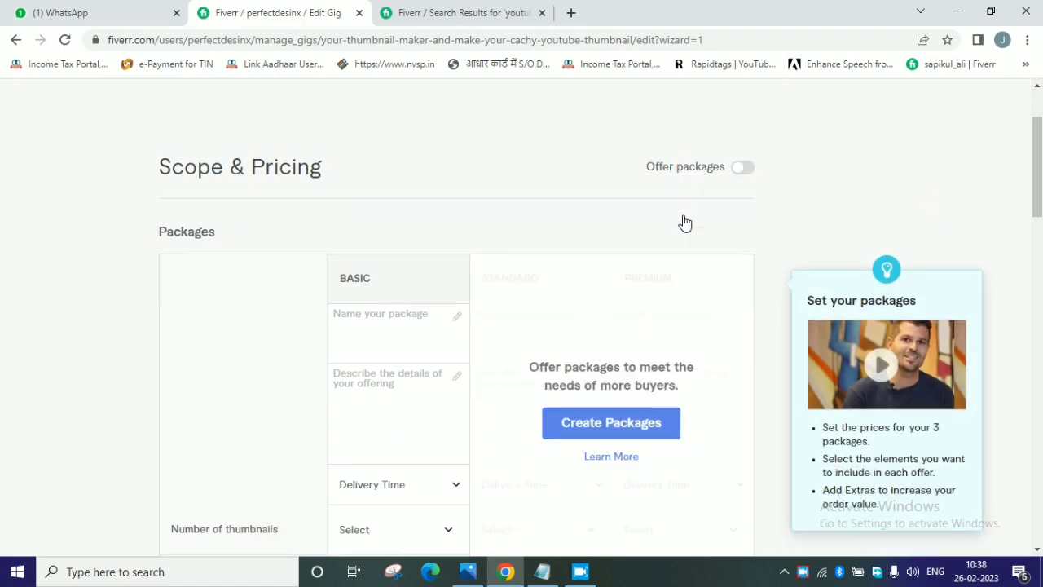
{"action": "left_click", "coordinate": [638, 389]}
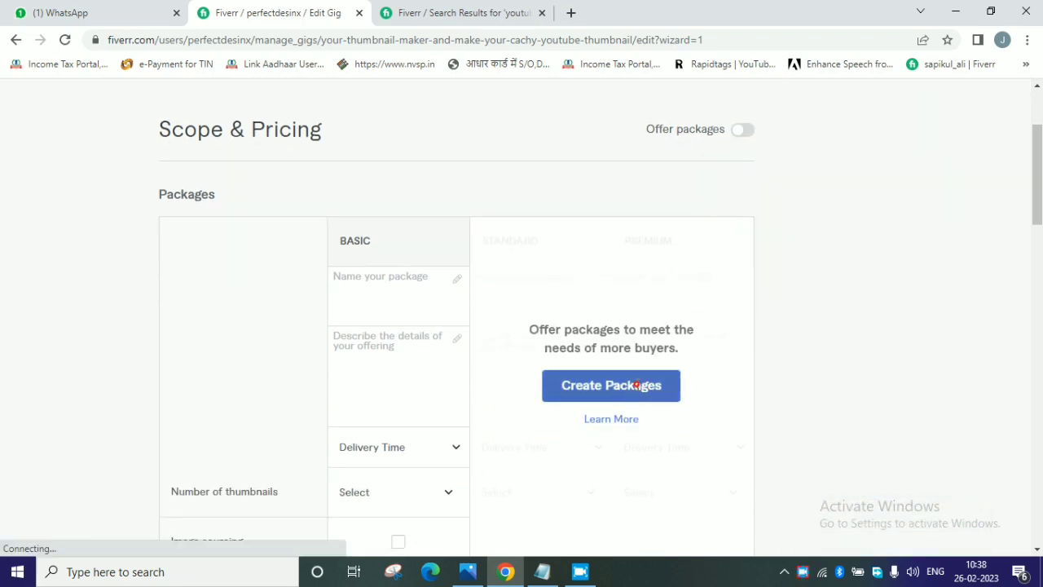
{"action": "left_click", "coordinate": [348, 277]}
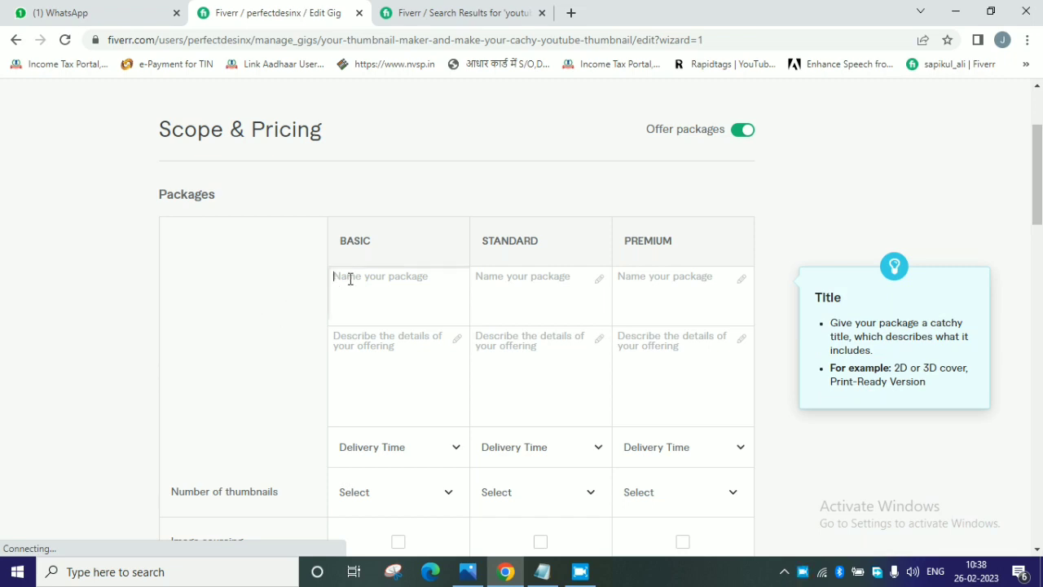
{"action": "left_click", "coordinate": [536, 299]}
{"action": "left_click", "coordinate": [649, 285]}
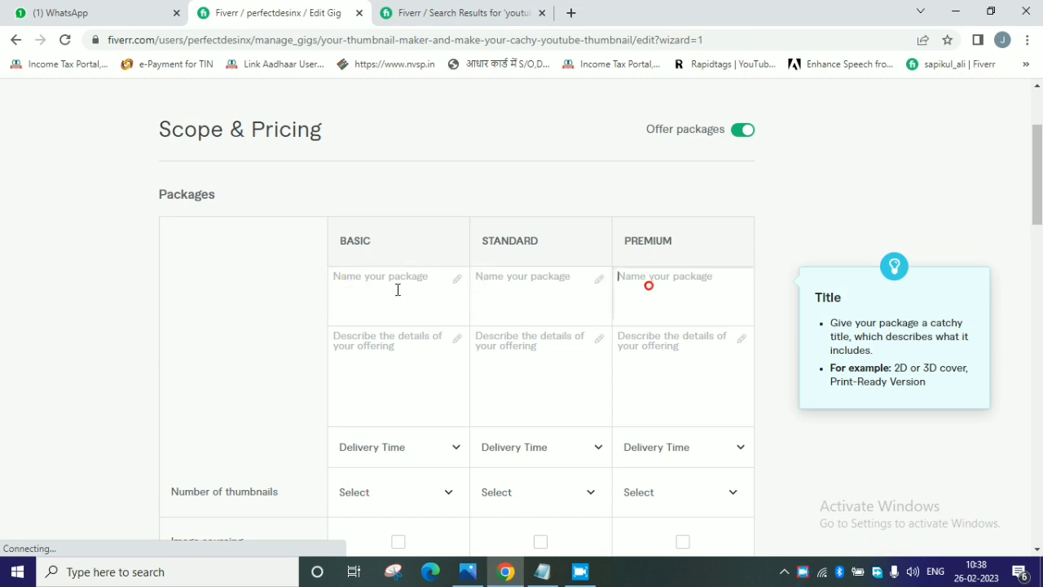
{"action": "left_click", "coordinate": [381, 287]}
{"action": "left_click", "coordinate": [525, 297]}
{"action": "left_click", "coordinate": [668, 297]}
{"action": "left_click", "coordinate": [345, 242]}
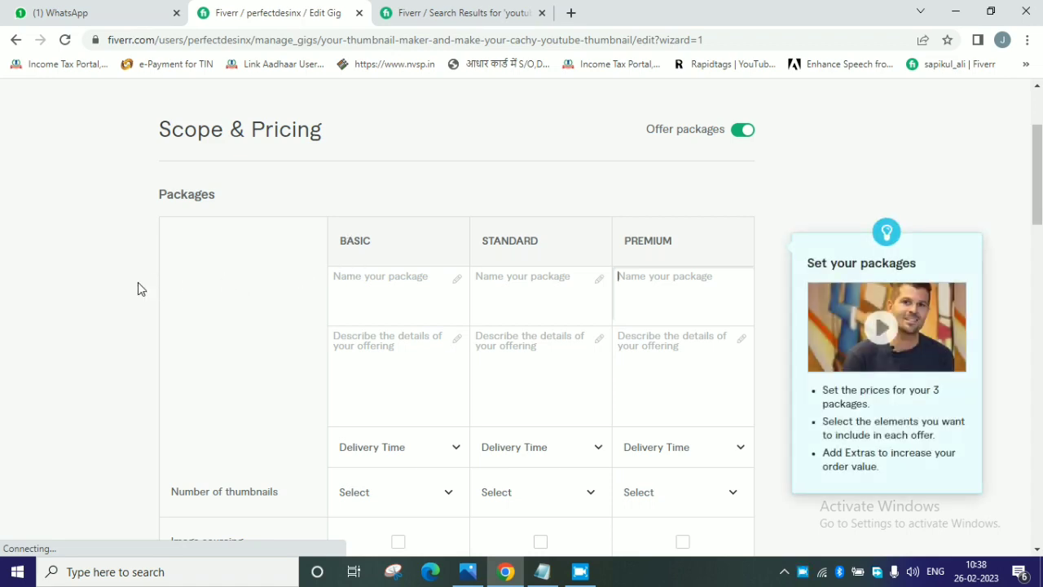
{"action": "left_click", "coordinate": [368, 298]}
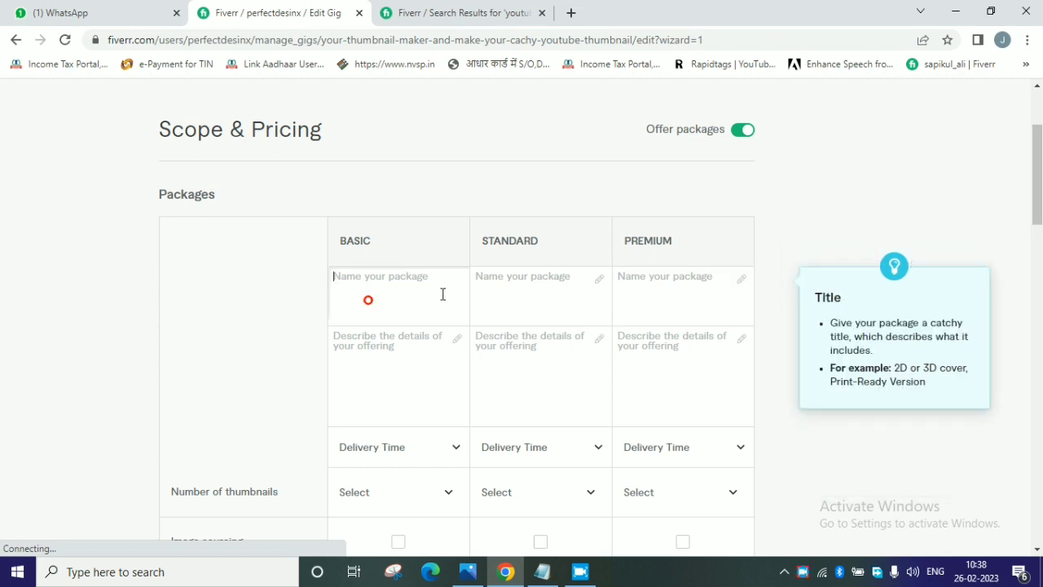
{"action": "left_click", "coordinate": [541, 301]}
{"action": "left_click", "coordinate": [686, 311]}
{"action": "left_click", "coordinate": [390, 310]}
{"action": "left_click", "coordinate": [517, 288]}
{"action": "left_click", "coordinate": [626, 294]}
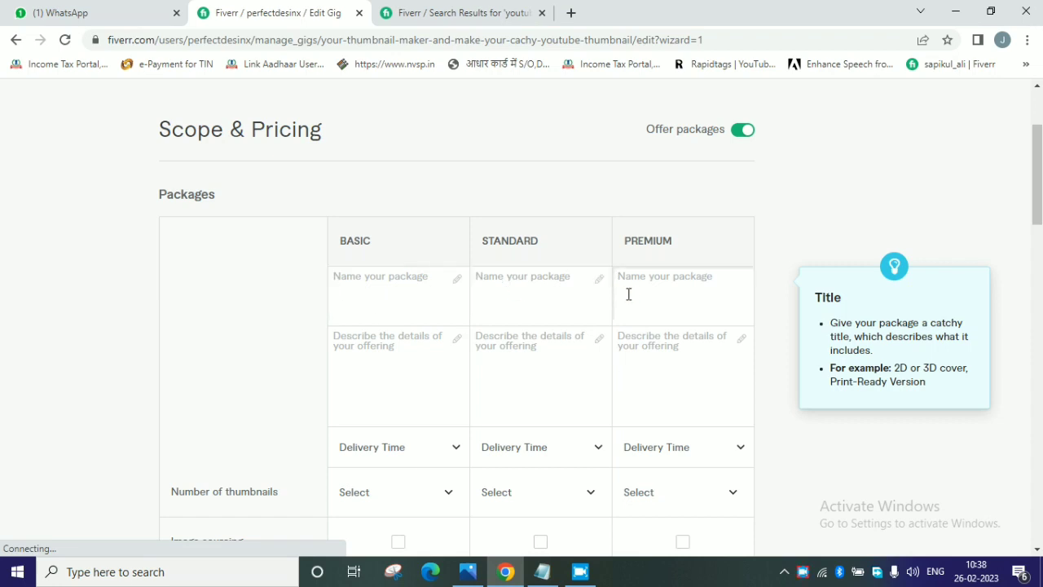
{"action": "scroll", "coordinate": [600, 322], "scroll_direction": "down", "scroll_amount": 1}
{"action": "left_click", "coordinate": [389, 269]}
{"action": "left_click", "coordinate": [368, 205]}
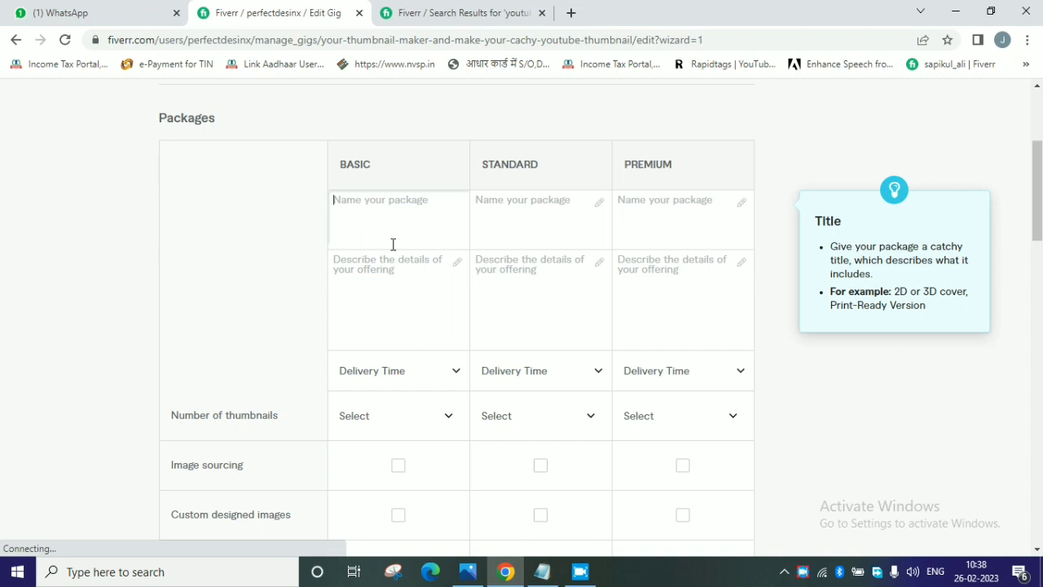
{"action": "left_click", "coordinate": [410, 303]}
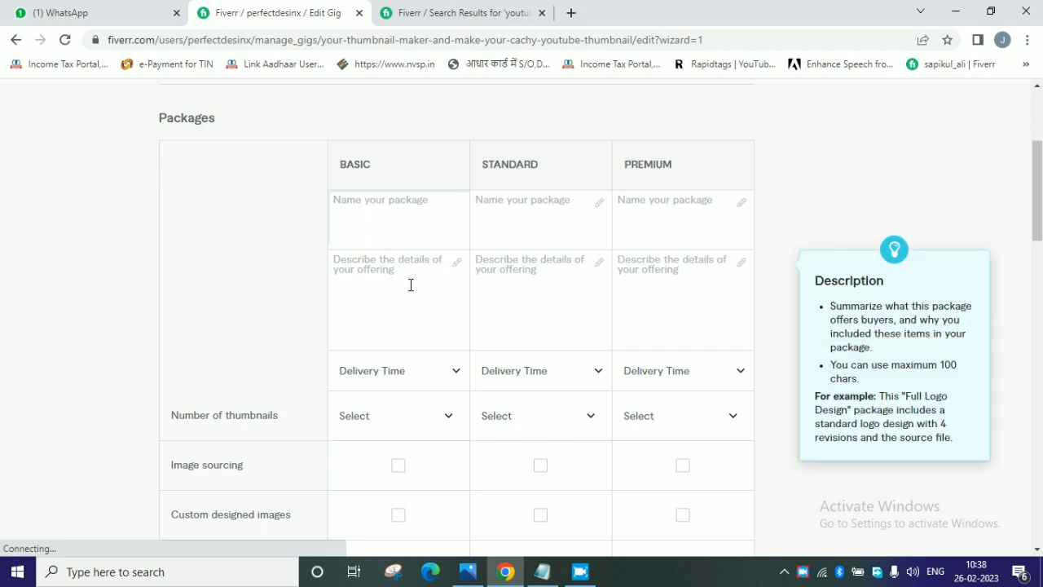
{"action": "left_click", "coordinate": [411, 284]}
{"action": "left_click", "coordinate": [551, 290]}
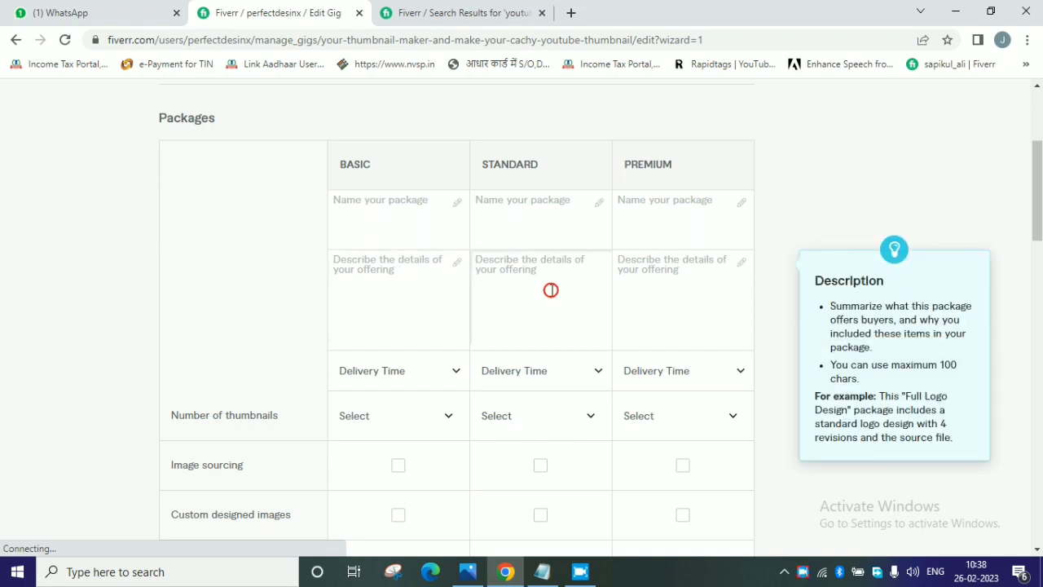
Name the Basic package "2 thumbnail" and copy that name to the Standard and Premium packages.
{"action": "left_click", "coordinate": [372, 227]}
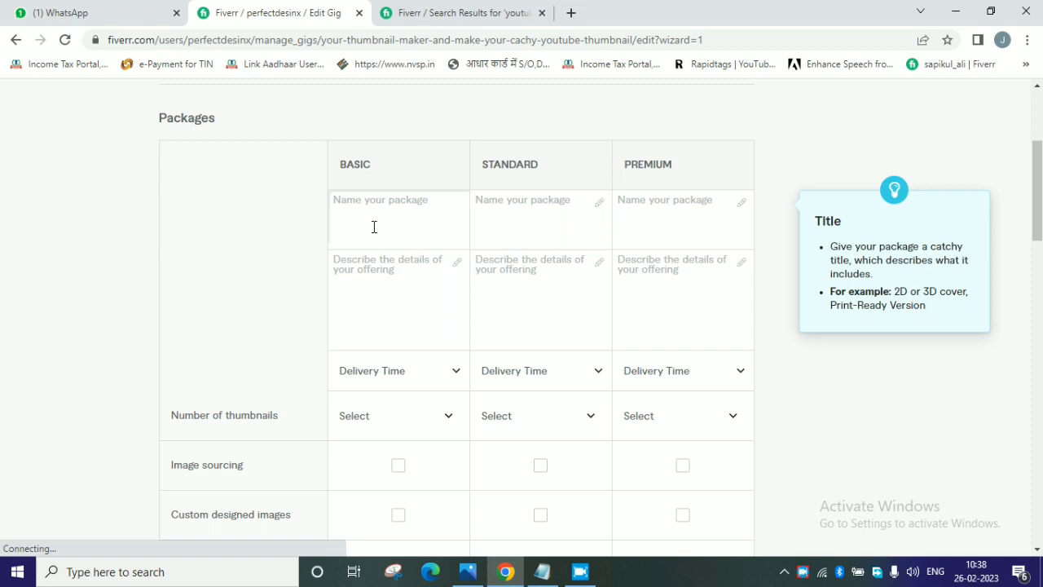
{"action": "type", "text": "2 thumbnail"}
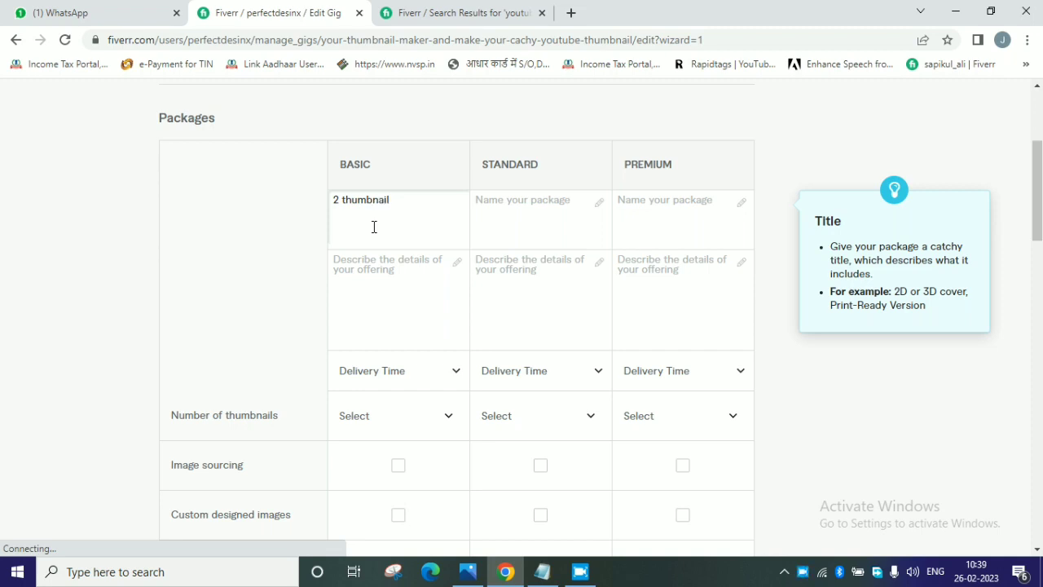
{"action": "left_click_drag", "start_coordinate": [395, 203], "coordinate": [318, 208]}
{"action": "key", "text": "ctrl+c"}
{"action": "left_click", "coordinate": [525, 212]}
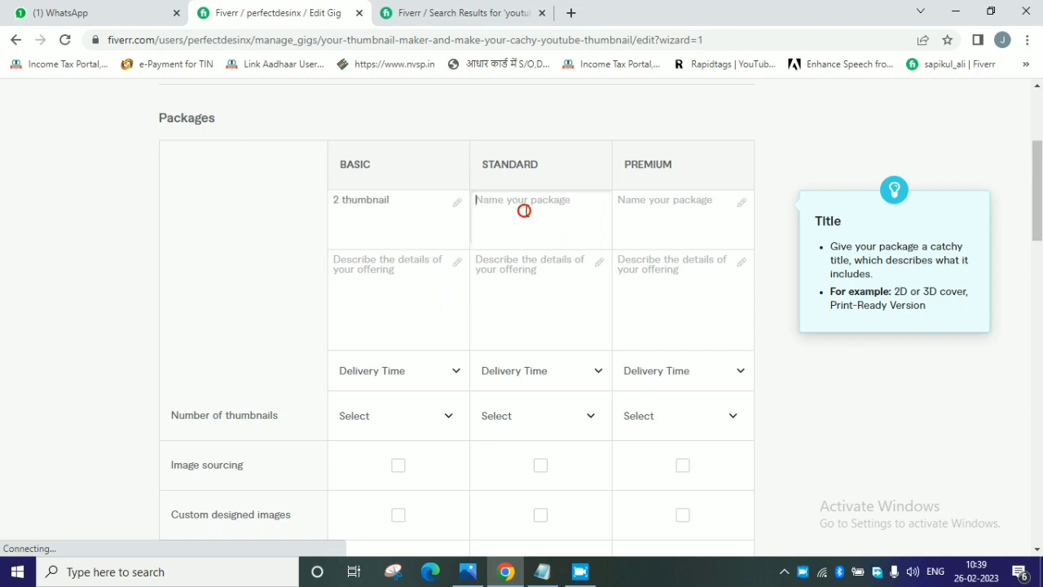
{"action": "key", "text": "ctrl+v"}
{"action": "left_click", "coordinate": [654, 213]}
{"action": "key", "text": "ctrl+v"}
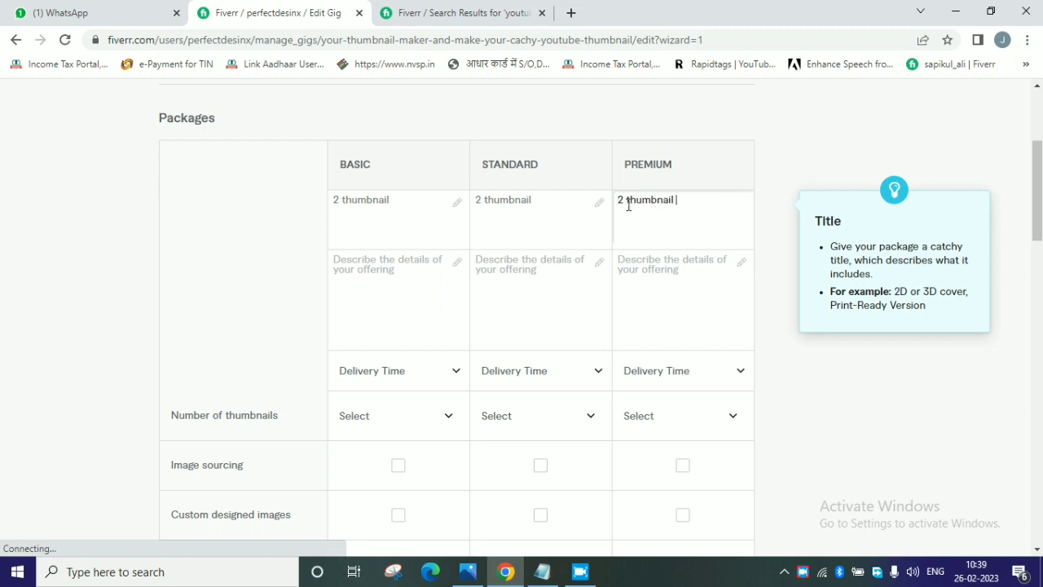
Change the number in the Standard package name to 5 and in the Premium package name to 10.
{"action": "left_click", "coordinate": [480, 204]}
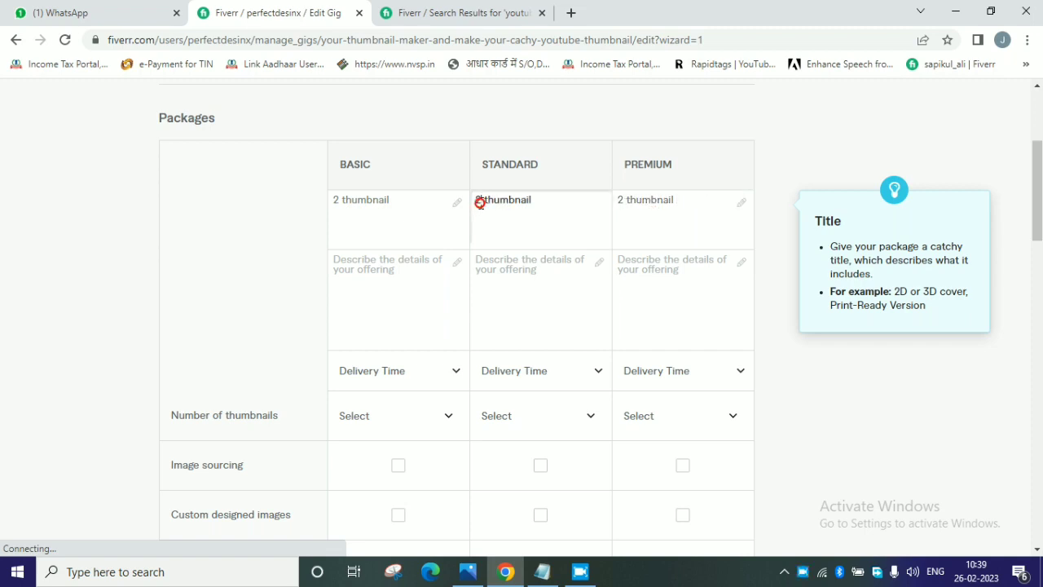
{"action": "key", "text": "BackSpace"}
{"action": "type", "text": "5"}
{"action": "left_click", "coordinate": [625, 200]}
{"action": "key", "text": "BackSpace"}
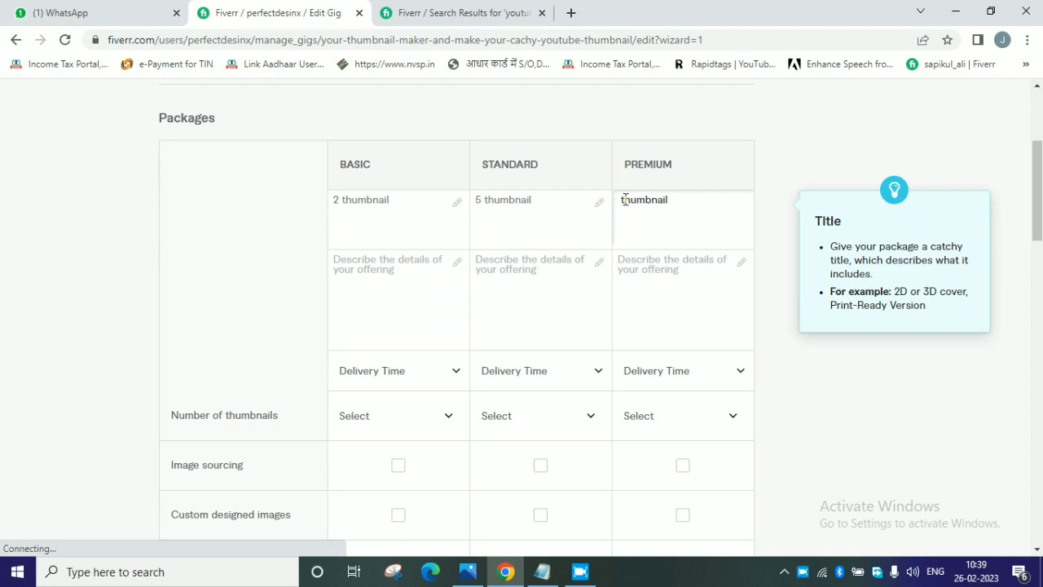
{"action": "type", "text": "10"}
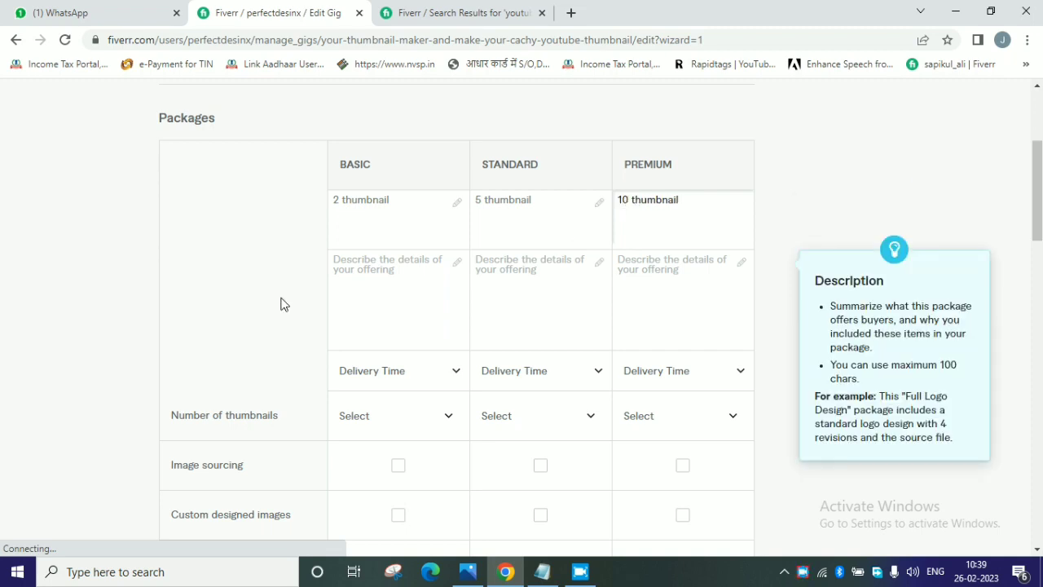
Copy the numbered services list from the Notepad notes and paste it as the Basic package's description on Fiverr.
{"action": "left_click", "coordinate": [400, 299]}
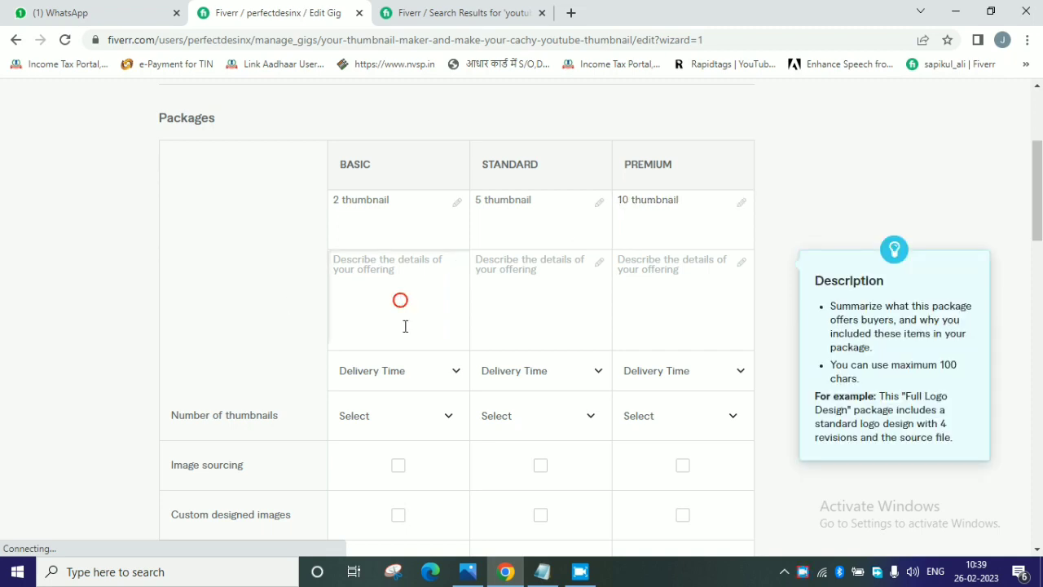
{"action": "left_click", "coordinate": [542, 571]}
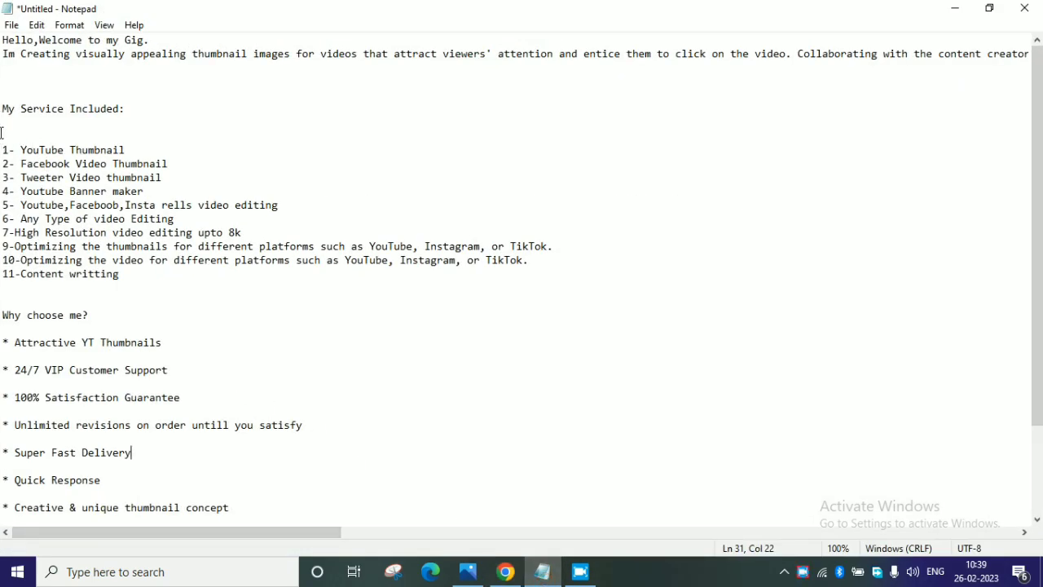
{"action": "left_click_drag", "start_coordinate": [3, 150], "coordinate": [135, 294]}
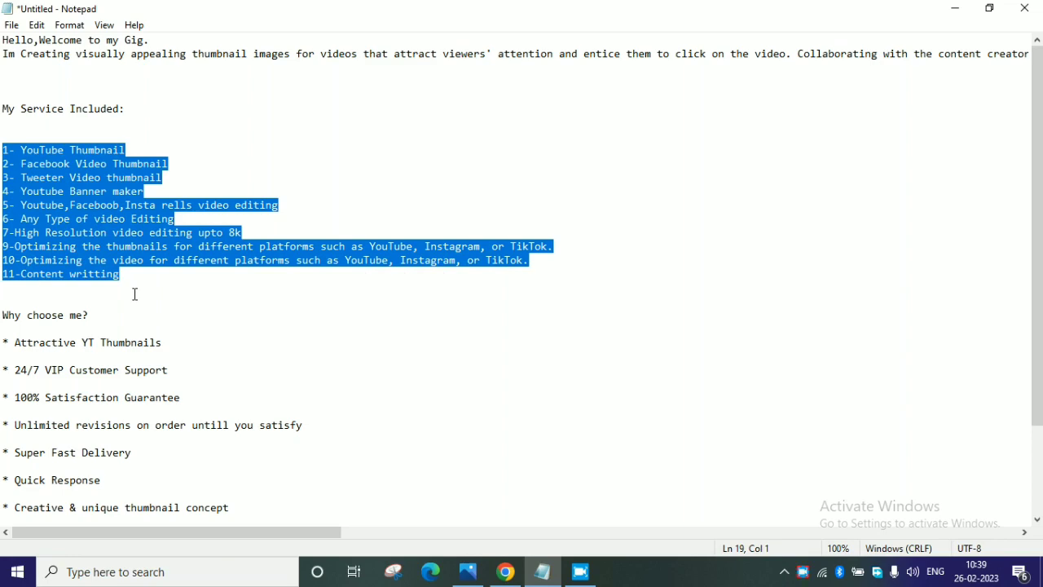
{"action": "left_click", "coordinate": [559, 575]}
{"action": "left_click", "coordinate": [406, 329]}
{"action": "type", "text": "1- YouTube Thumbnail 2- Facebook Video Thumbnail 3- Tweeter Video thumbnail 4- Youtube Banner maker"}
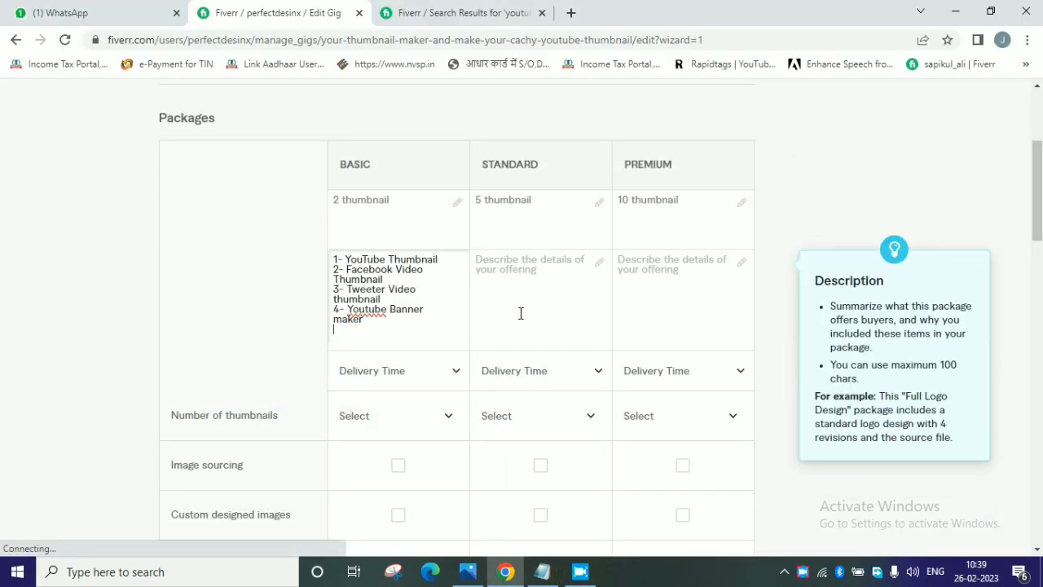
Paste the same services list as the description of the Standard and Premium packages.
{"action": "left_click", "coordinate": [522, 312]}
{"action": "type", "text": "1- YouTube Thumbnail 2- Facebook Video Thumbnail 3- Tweeter Video thumbnail 4- Youtube Banner maker"}
{"action": "left_click", "coordinate": [630, 299]}
{"action": "type", "text": "1- YouTube Thumbnail 2- Facebook Video Thumbnail 3- Tweeter Video thumbnail 4- Youtube Banner maker"}
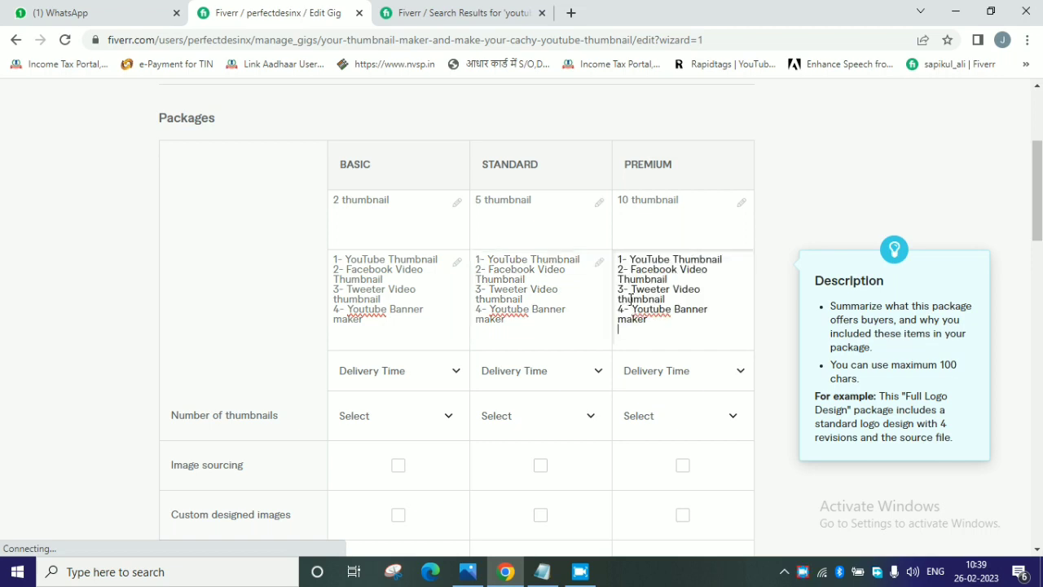
Set the delivery time of the Basic, Standard and Premium packages to 1 day.
{"action": "left_click", "coordinate": [414, 376]}
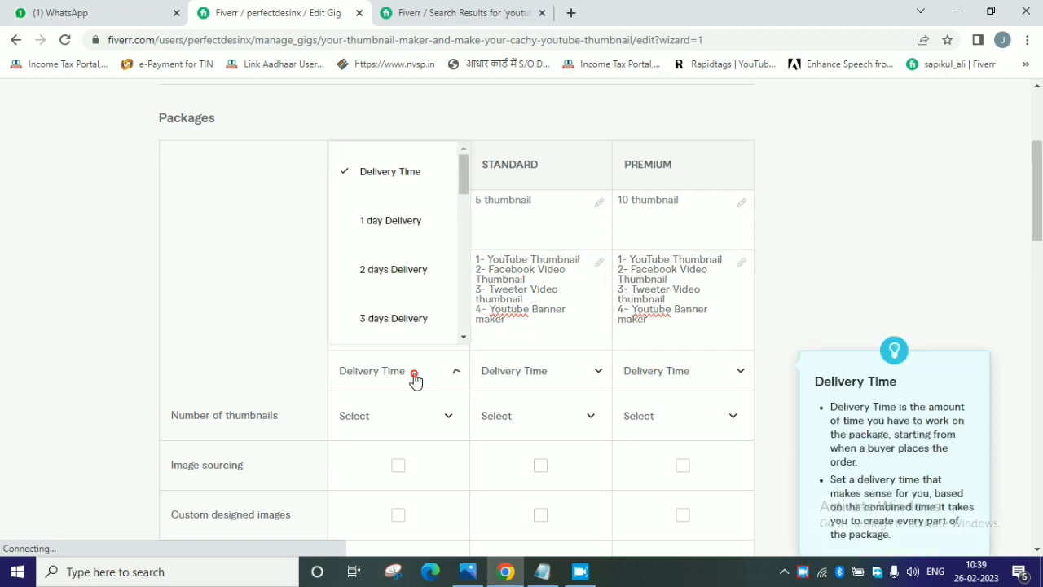
{"action": "left_click", "coordinate": [390, 223]}
{"action": "left_click", "coordinate": [534, 365]}
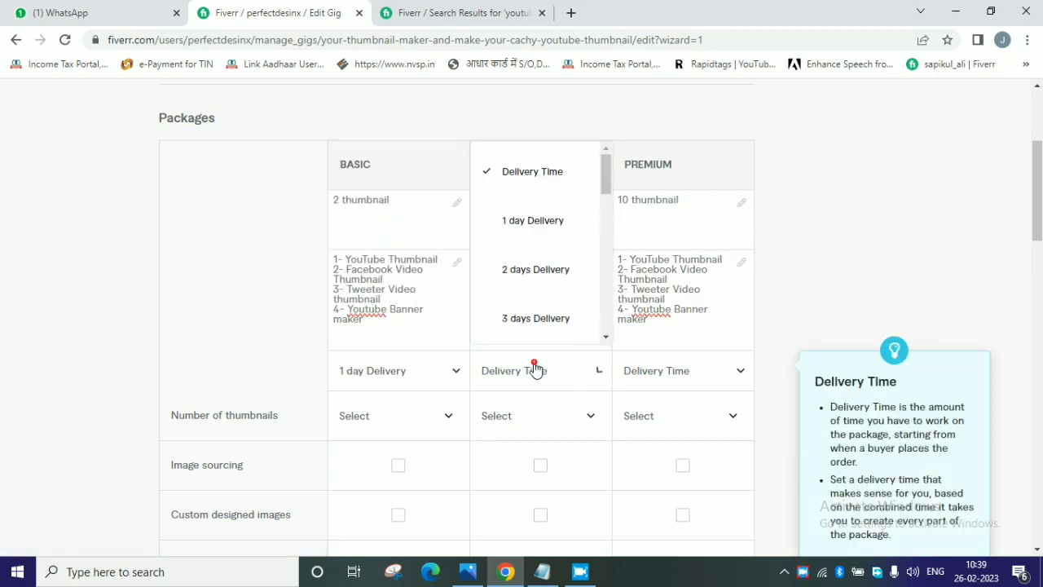
{"action": "left_click", "coordinate": [508, 232]}
{"action": "left_click", "coordinate": [647, 369]}
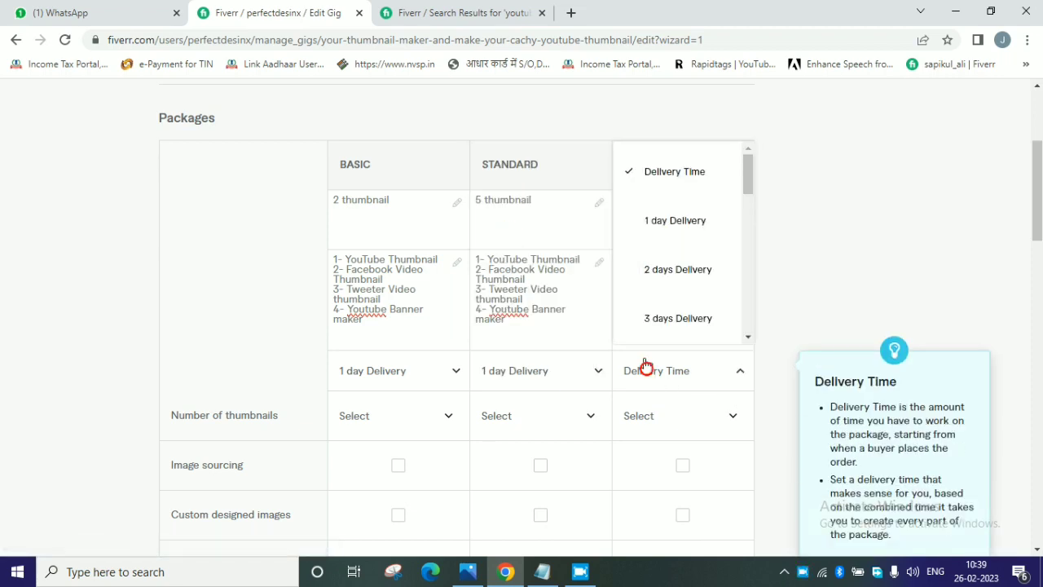
{"action": "left_click", "coordinate": [650, 234]}
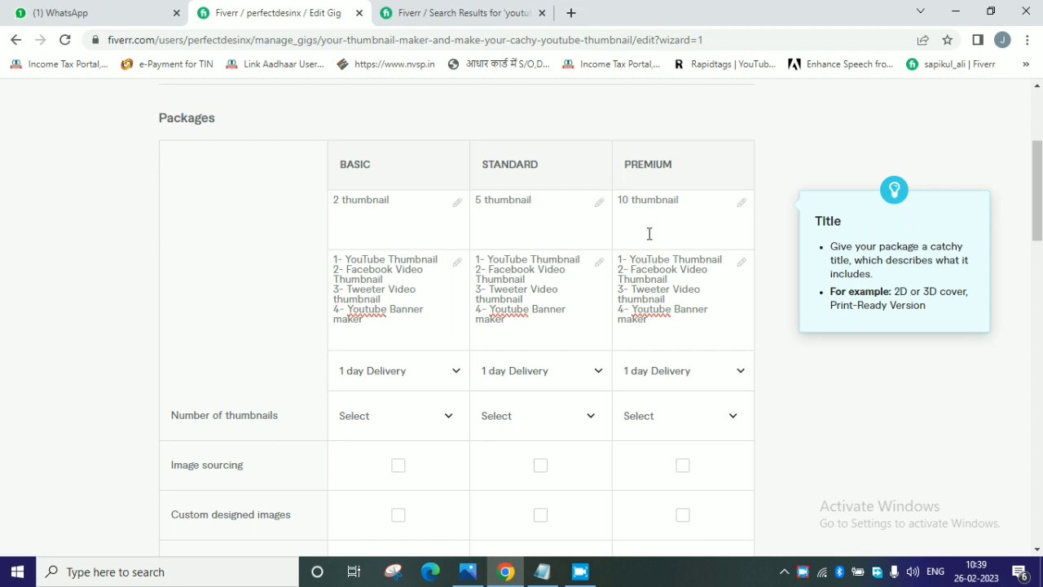
{"action": "scroll", "coordinate": [473, 294], "scroll_direction": "down", "scroll_amount": 1}
{"action": "left_click", "coordinate": [371, 347]}
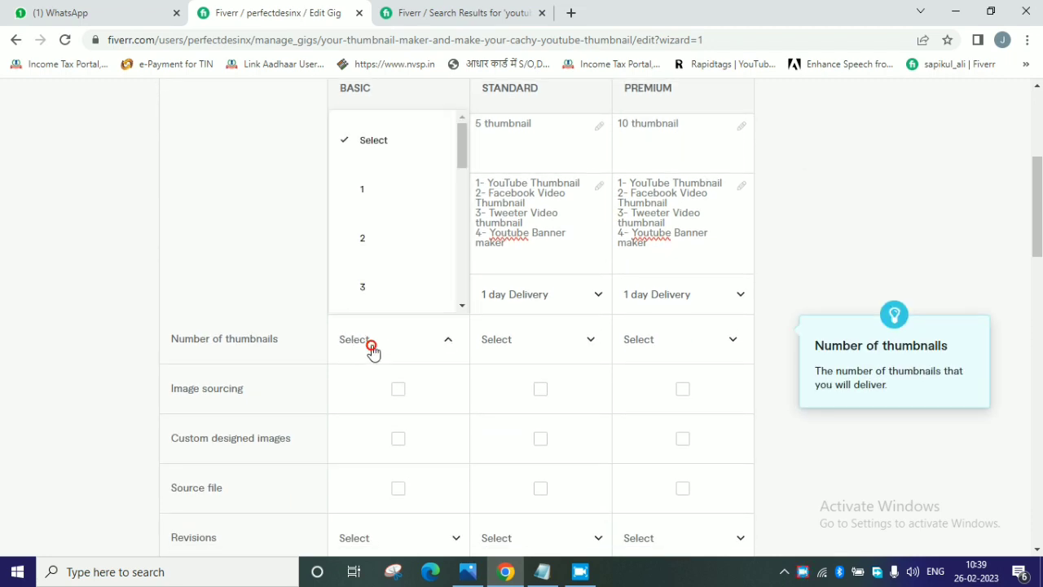
{"action": "scroll", "coordinate": [374, 218], "scroll_direction": "down", "scroll_amount": 2}
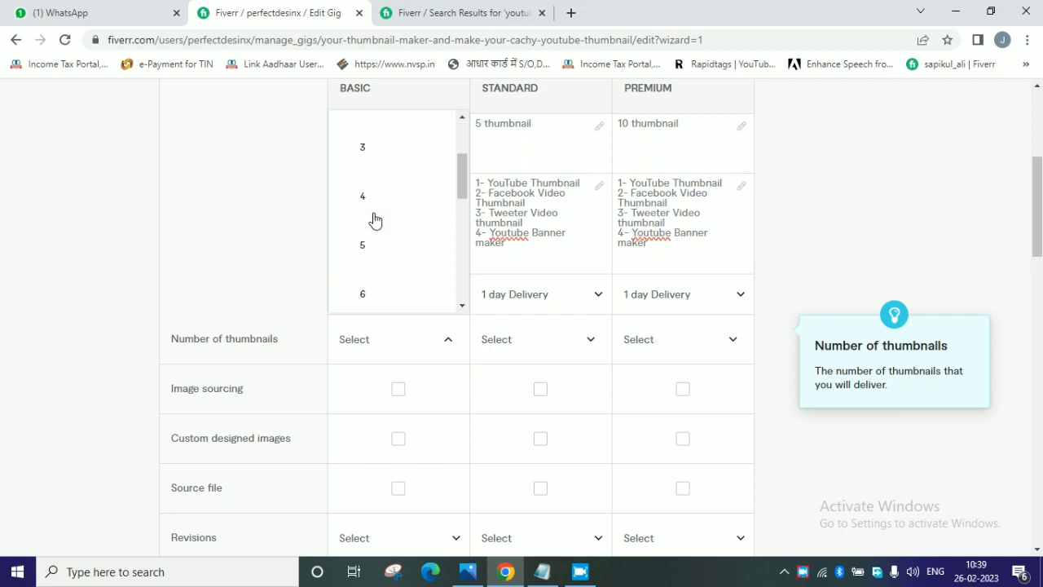
{"action": "scroll", "coordinate": [374, 228], "scroll_direction": "down", "scroll_amount": 8}
{"action": "scroll", "coordinate": [374, 245], "scroll_direction": "up", "scroll_amount": 3}
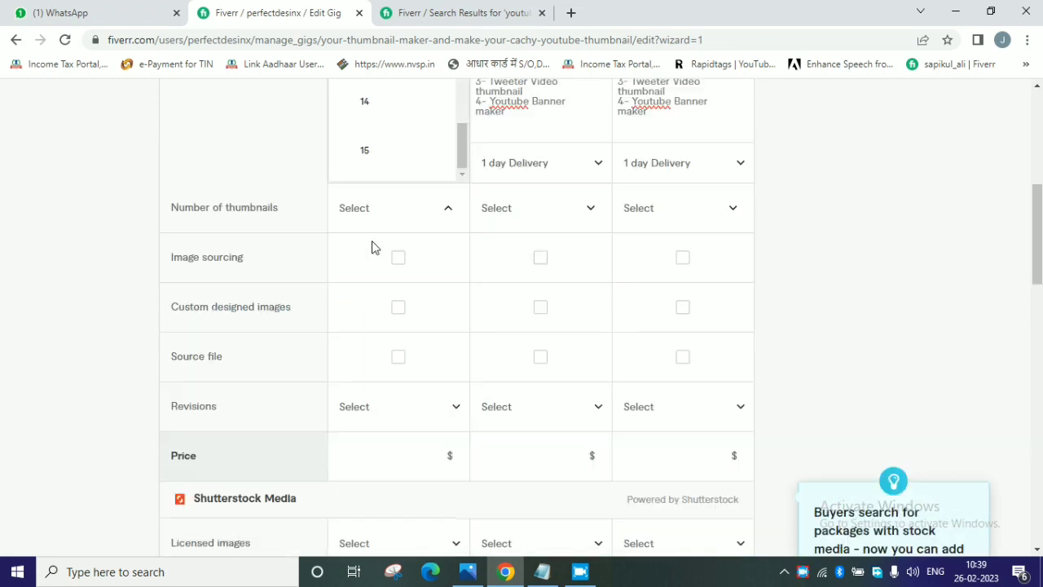
{"action": "scroll", "coordinate": [214, 260], "scroll_direction": "up", "scroll_amount": 2}
{"action": "left_click", "coordinate": [230, 250]}
Set the number of thumbnails to 2 for the Basic package, 5 for Standard and 10 for Premium.
{"action": "left_click", "coordinate": [400, 337]}
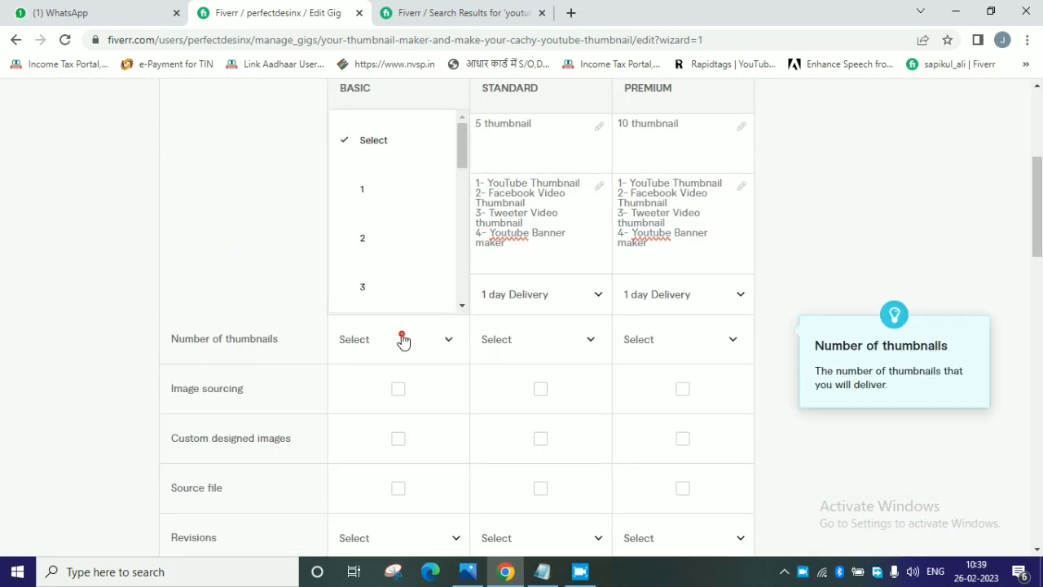
{"action": "left_click", "coordinate": [380, 244]}
{"action": "left_click", "coordinate": [535, 347]}
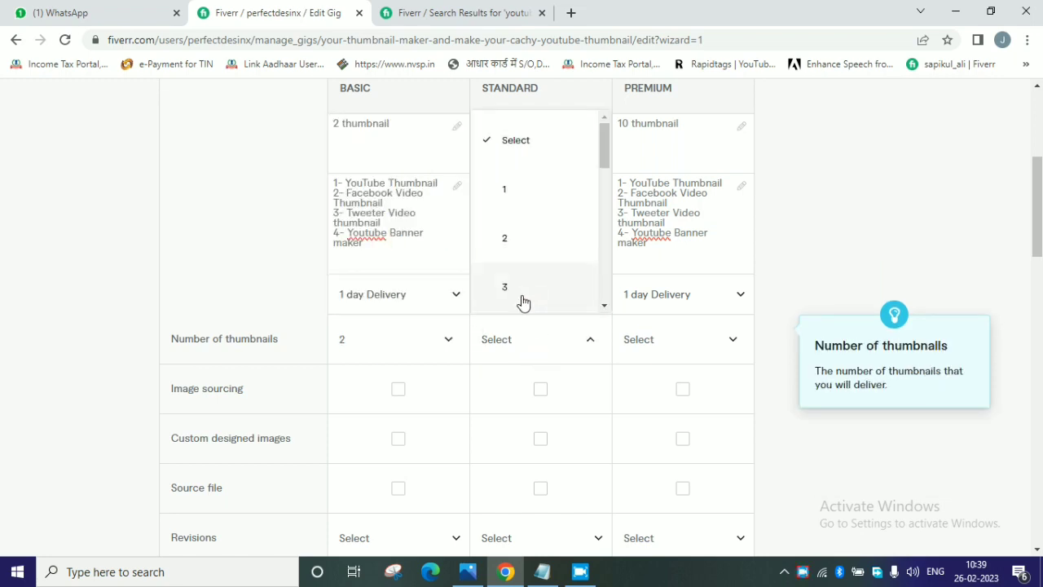
{"action": "scroll", "coordinate": [520, 293], "scroll_direction": "down", "scroll_amount": 2}
{"action": "left_click", "coordinate": [519, 299]}
{"action": "left_click", "coordinate": [644, 339]}
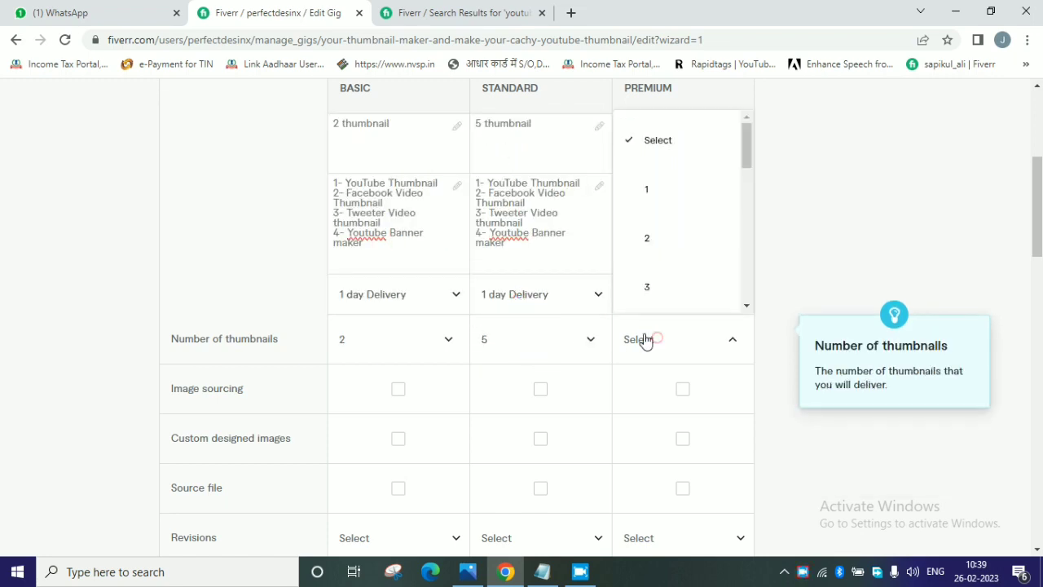
{"action": "scroll", "coordinate": [658, 242], "scroll_direction": "down", "scroll_amount": 4}
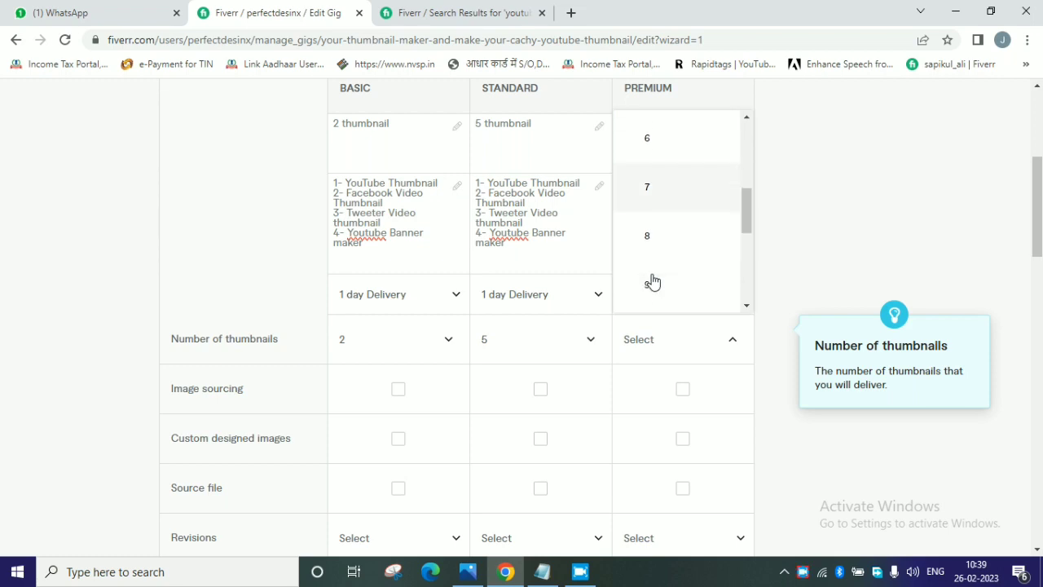
{"action": "scroll", "coordinate": [652, 281], "scroll_direction": "down", "scroll_amount": 3}
{"action": "left_click", "coordinate": [643, 181]}
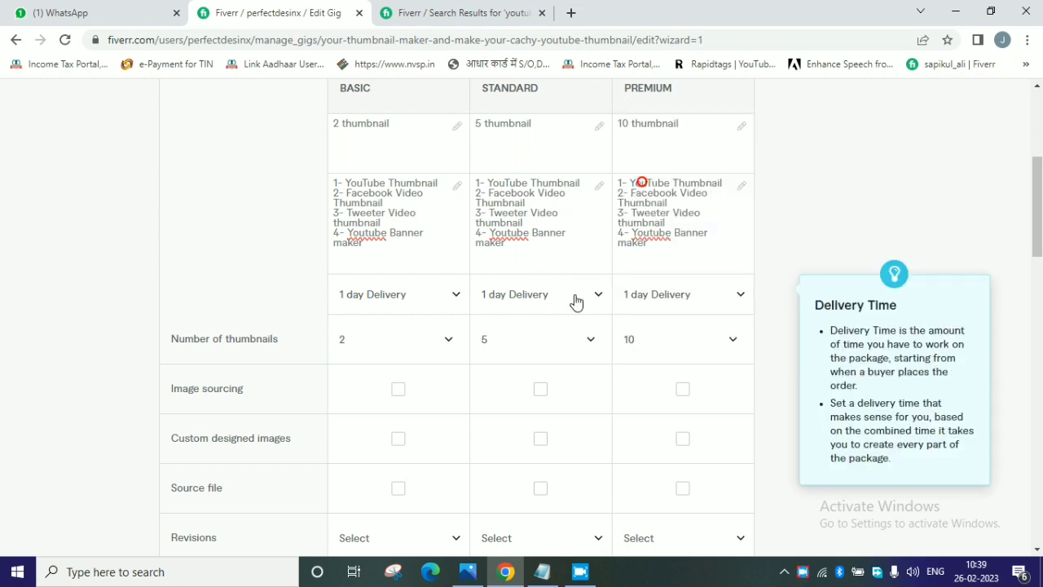
Include Image sourcing in the Basic, Standard and Premium packages.
{"action": "scroll", "coordinate": [464, 366], "scroll_direction": "down", "scroll_amount": 1}
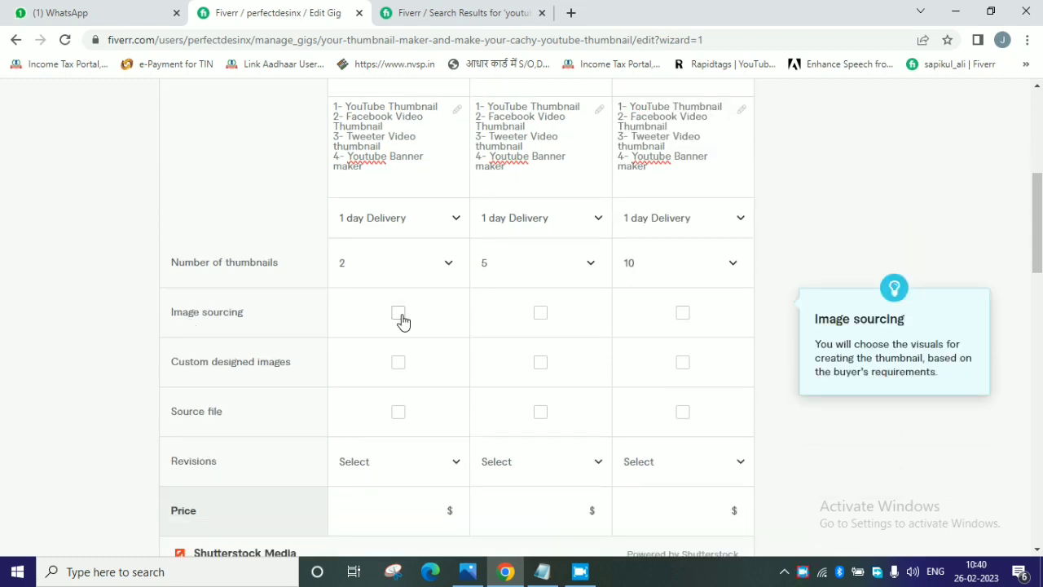
{"action": "scroll", "coordinate": [396, 319], "scroll_direction": "down", "scroll_amount": 1}
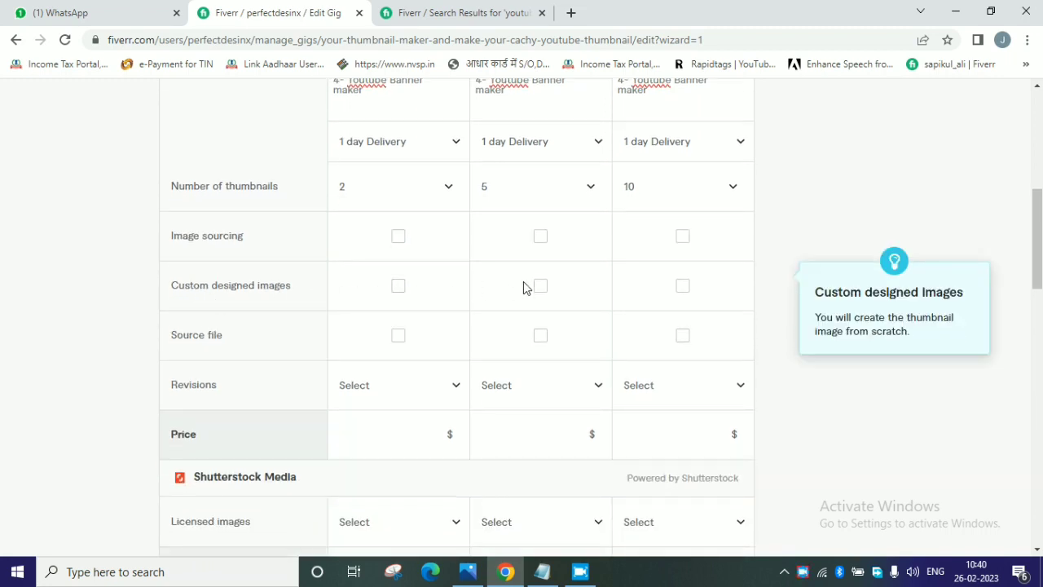
{"action": "left_click", "coordinate": [398, 236]}
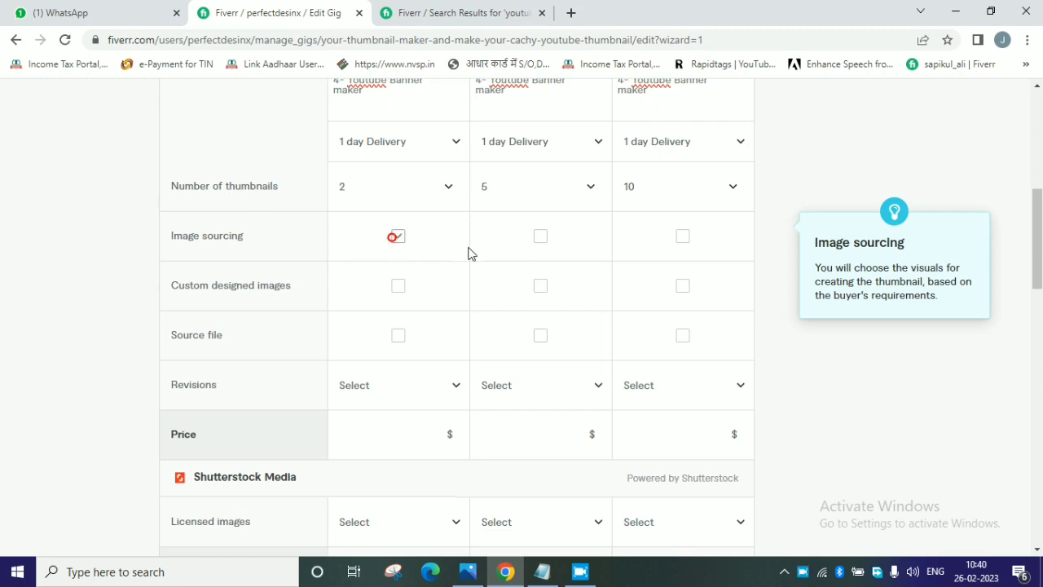
{"action": "left_click", "coordinate": [540, 236]}
{"action": "left_click", "coordinate": [678, 240]}
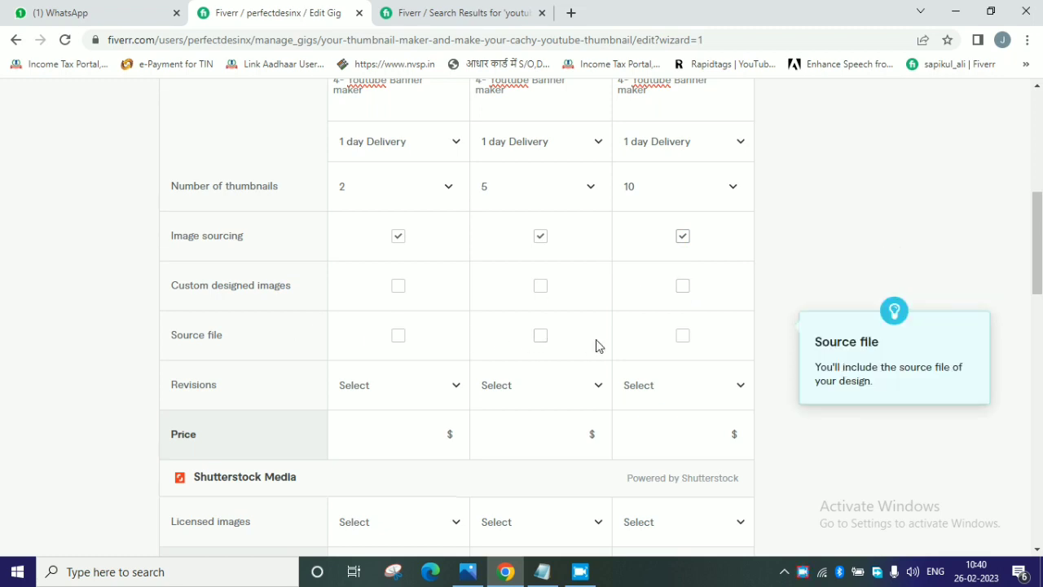
Set the revisions of the Basic, Standard and Premium packages to UNLIMITED.
{"action": "scroll", "coordinate": [409, 344], "scroll_direction": "down", "scroll_amount": 1}
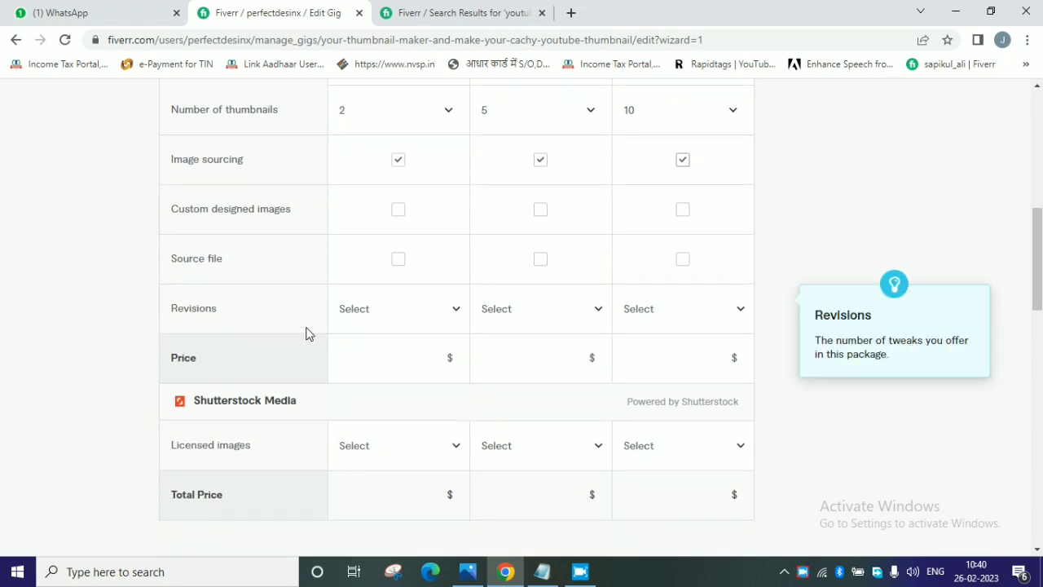
{"action": "left_click", "coordinate": [390, 310]}
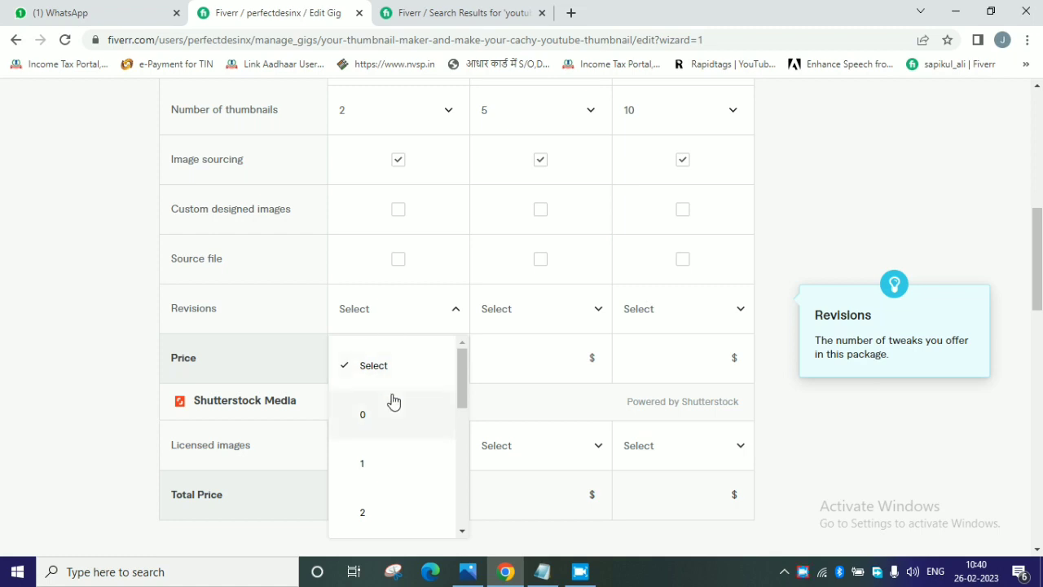
{"action": "scroll", "coordinate": [392, 401], "scroll_direction": "down", "scroll_amount": 5}
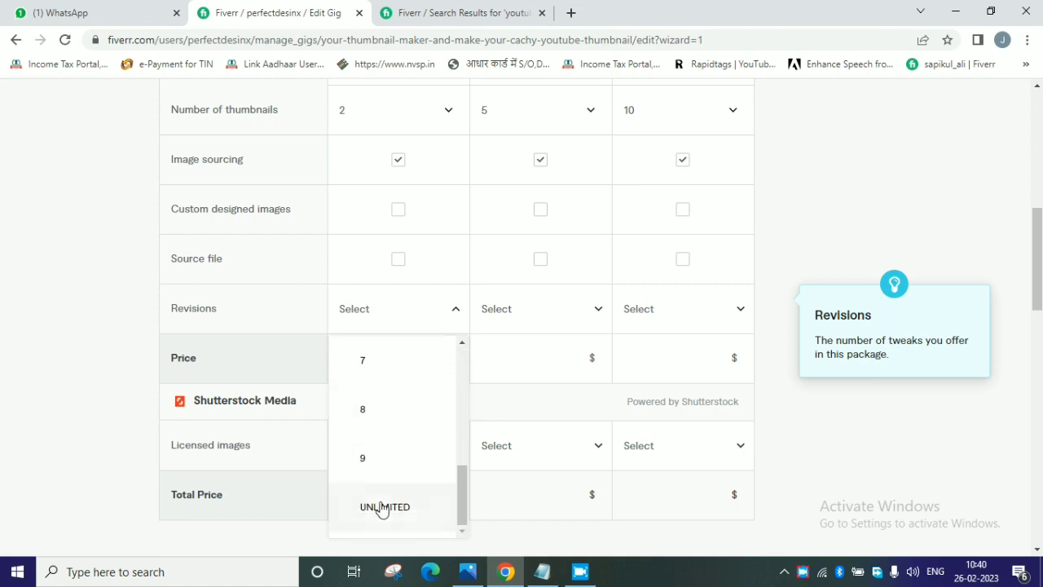
{"action": "left_click", "coordinate": [383, 507]}
{"action": "left_click", "coordinate": [550, 318]}
{"action": "scroll", "coordinate": [515, 461], "scroll_direction": "down", "scroll_amount": 5}
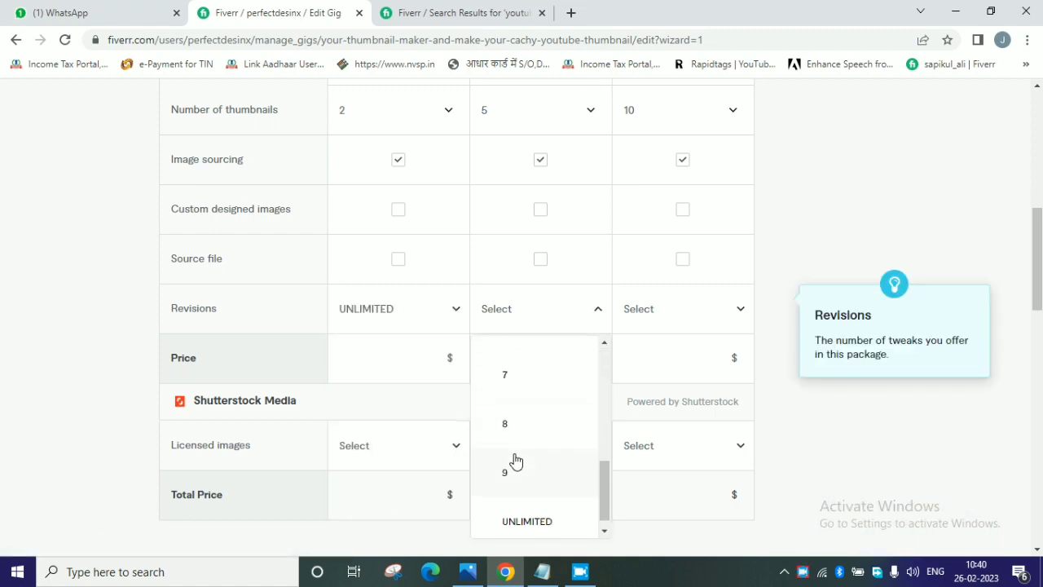
{"action": "left_click", "coordinate": [526, 510]}
{"action": "left_click", "coordinate": [655, 309]}
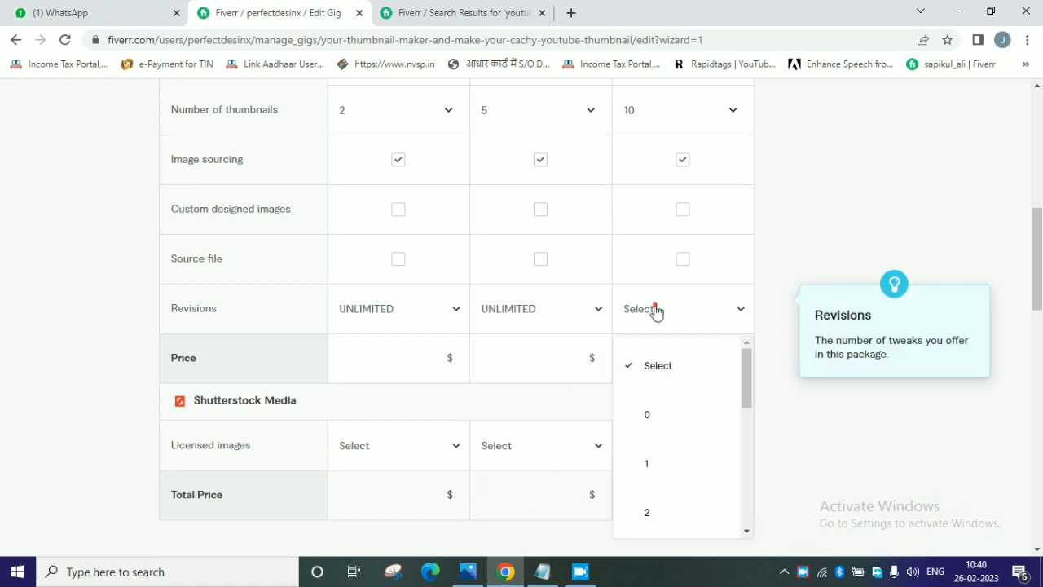
{"action": "scroll", "coordinate": [652, 409], "scroll_direction": "down", "scroll_amount": 7}
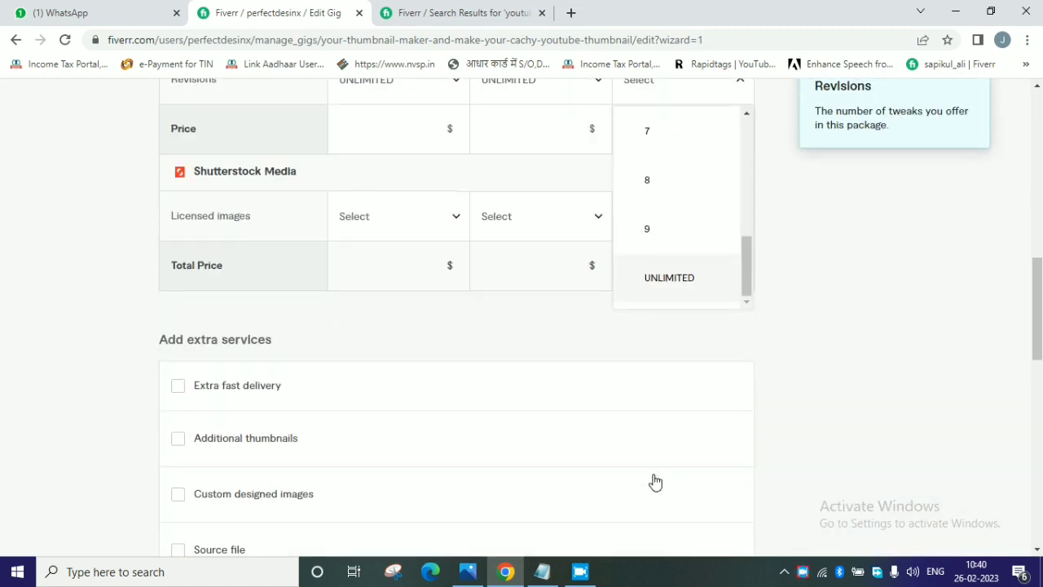
{"action": "left_click", "coordinate": [658, 290]}
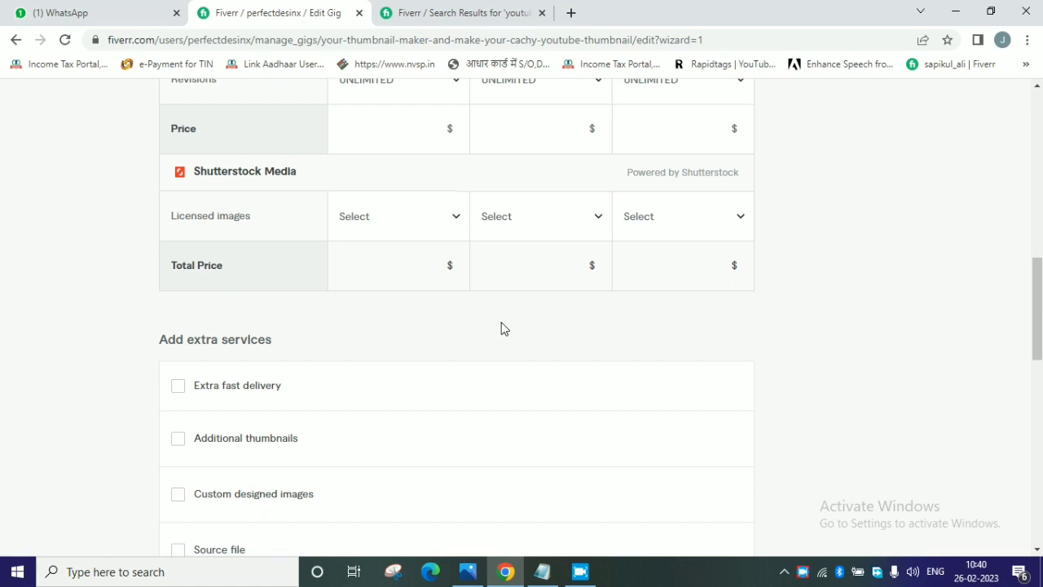
Set the package prices to $5 for Basic, $10 for Standard and $15 for Premium.
{"action": "scroll", "coordinate": [501, 328], "scroll_direction": "up", "scroll_amount": 3}
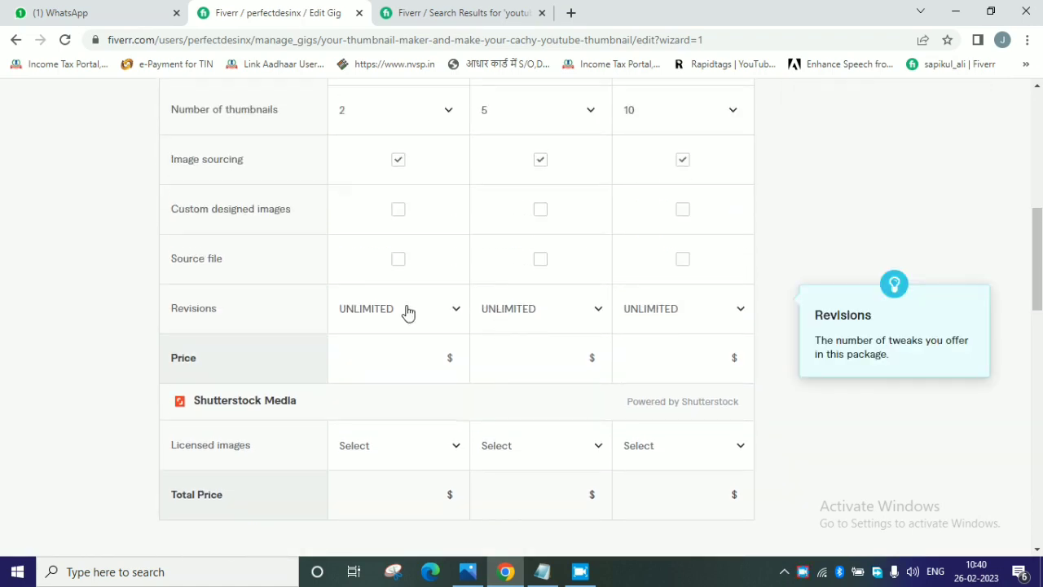
{"action": "left_click", "coordinate": [431, 359]}
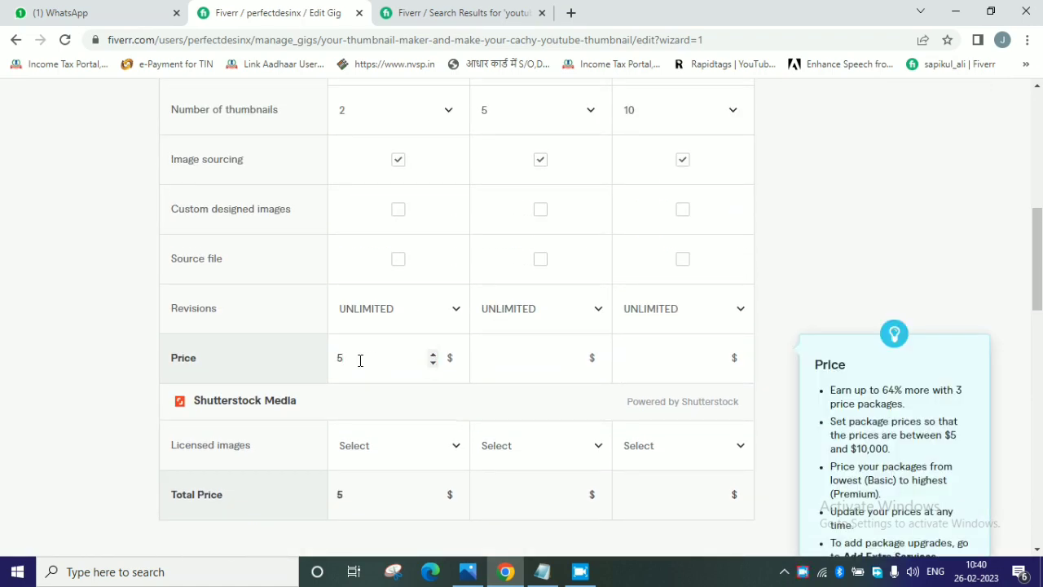
{"action": "left_click", "coordinate": [565, 364]}
{"action": "type", "text": "10"}
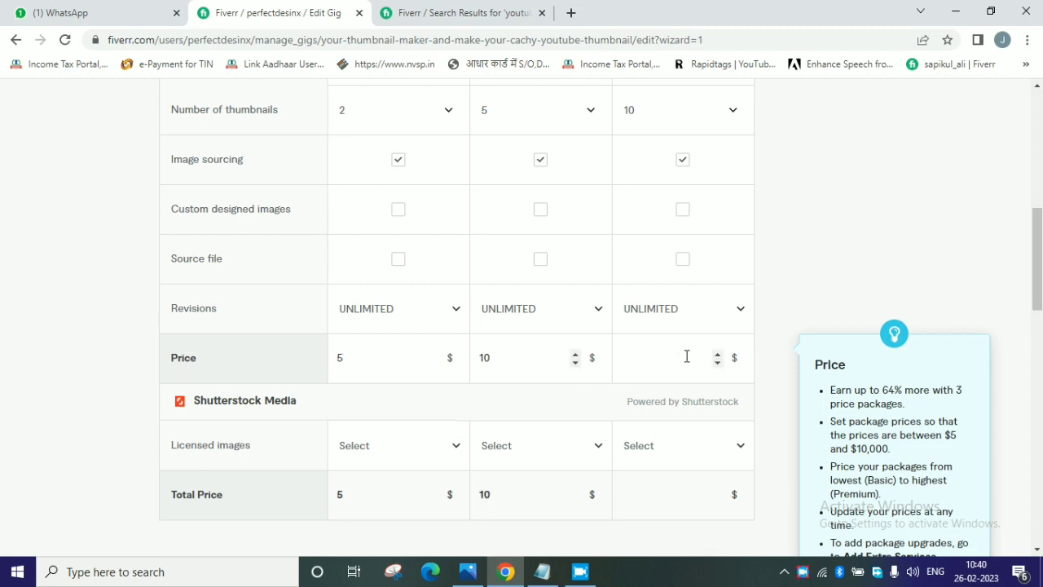
{"action": "left_click", "coordinate": [686, 356]}
{"action": "type", "text": "15"}
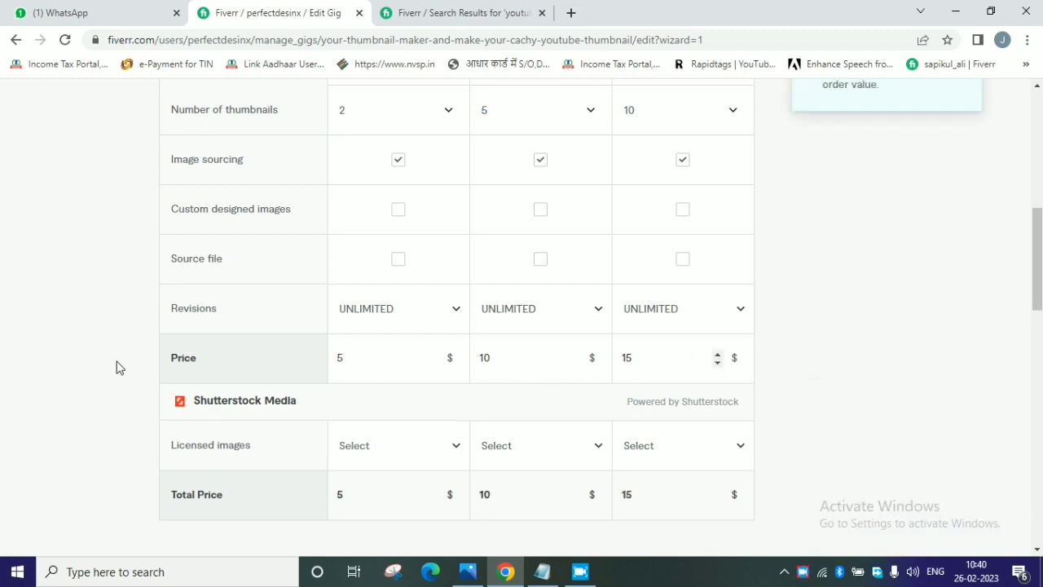
{"action": "left_click", "coordinate": [120, 359]}
Try out the Extra fast delivery extra, deselect it again, and try to save the pricing and continue.
{"action": "scroll", "coordinate": [226, 345], "scroll_direction": "down", "scroll_amount": 5}
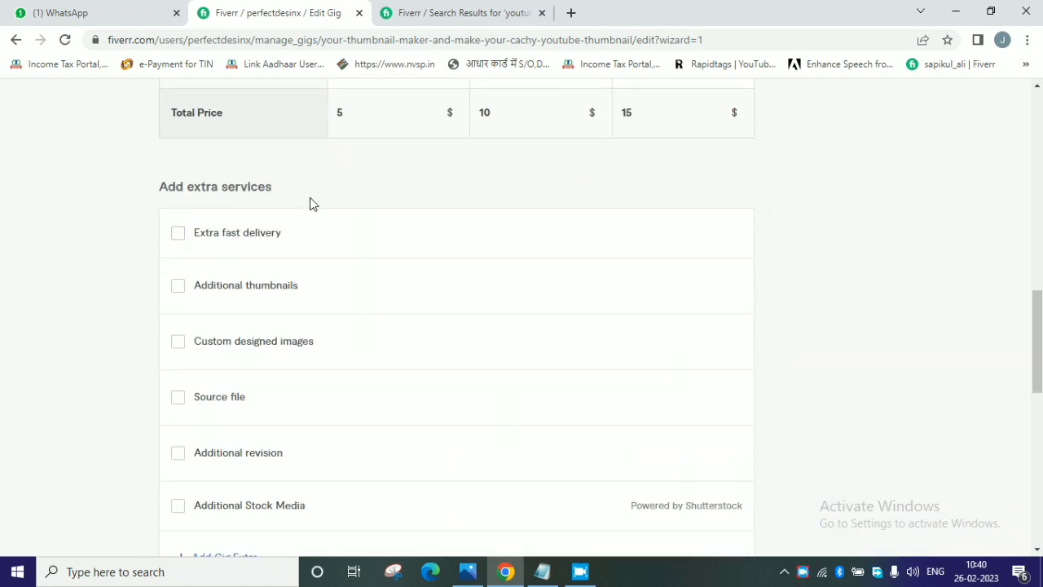
{"action": "mouse_move", "coordinate": [206, 246]}
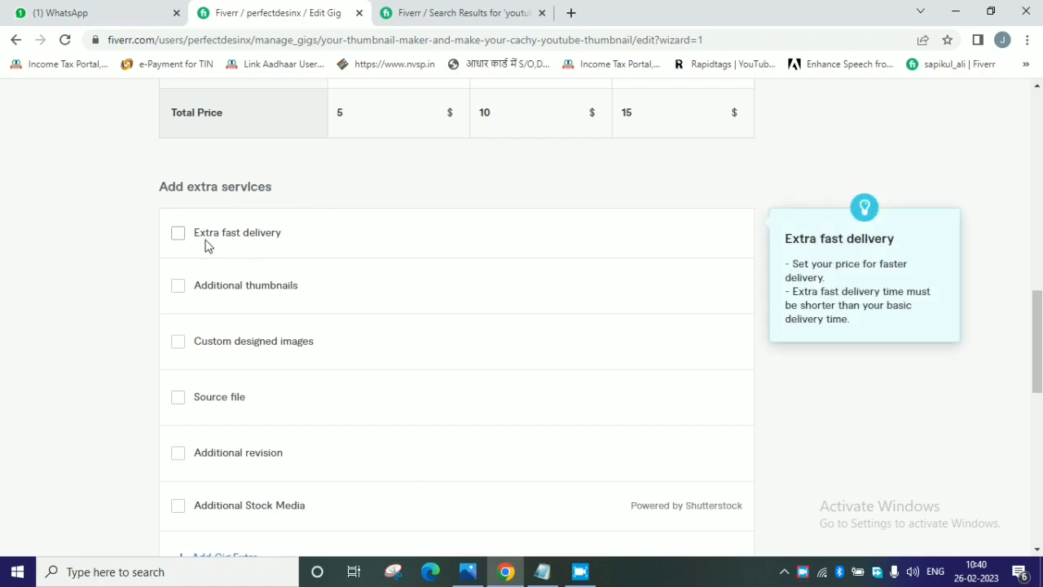
{"action": "mouse_move", "coordinate": [168, 350]}
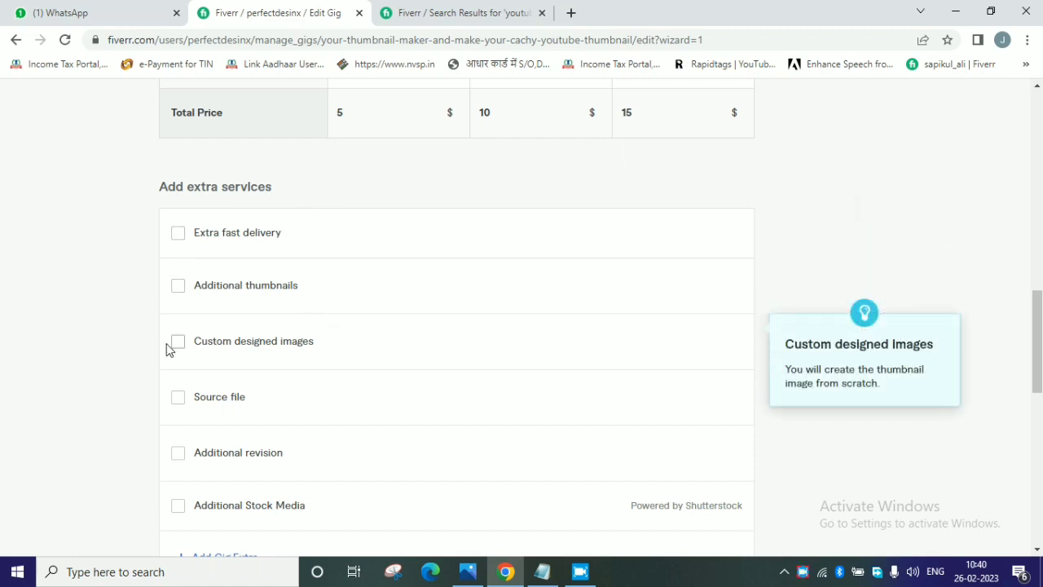
{"action": "scroll", "coordinate": [430, 349], "scroll_direction": "down", "scroll_amount": 1}
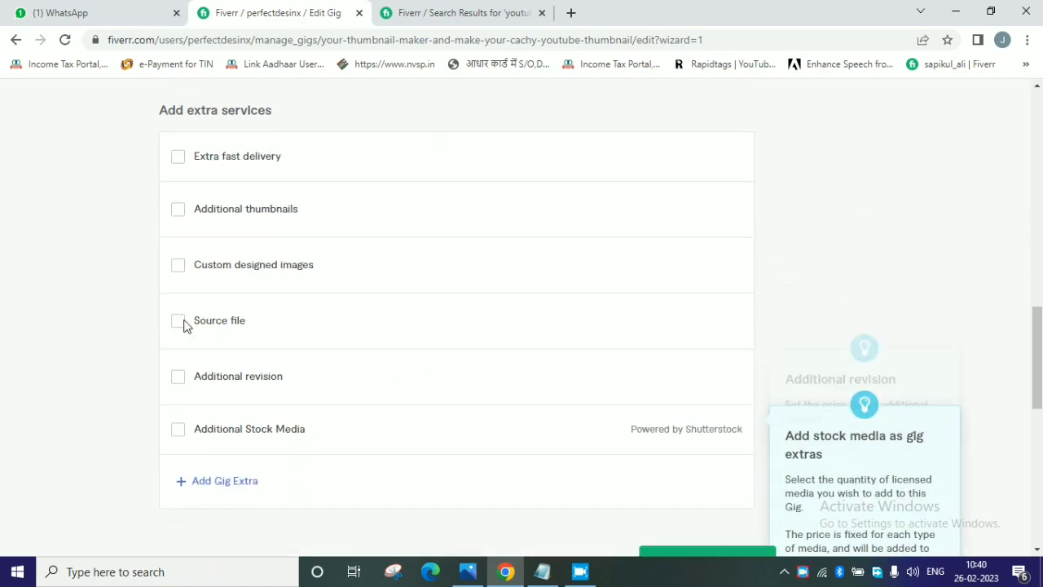
{"action": "mouse_move", "coordinate": [290, 380]}
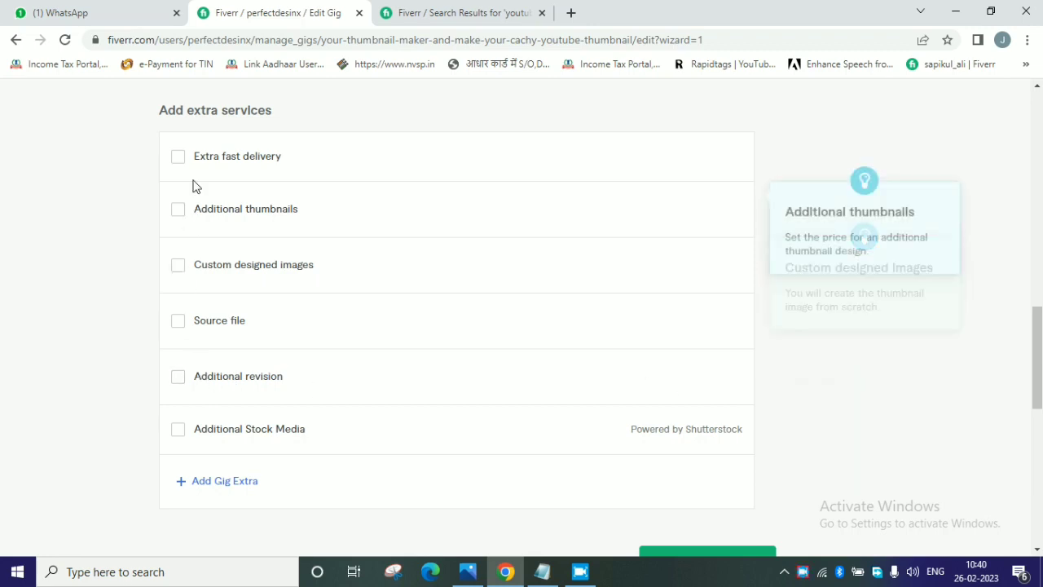
{"action": "left_click", "coordinate": [179, 158]}
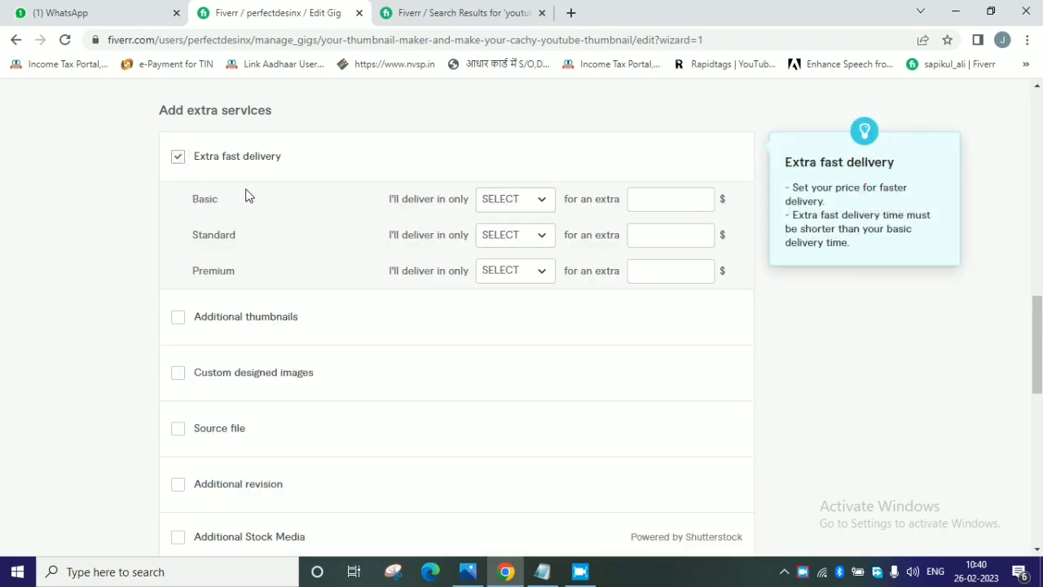
{"action": "left_click", "coordinate": [179, 157]}
{"action": "scroll", "coordinate": [277, 326], "scroll_direction": "down", "scroll_amount": 1}
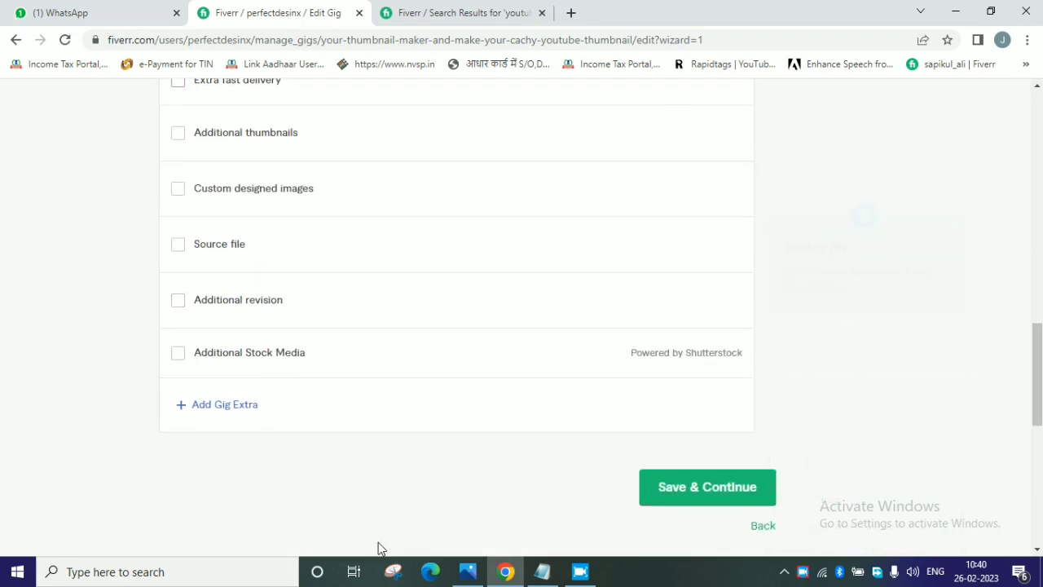
{"action": "left_click", "coordinate": [689, 495]}
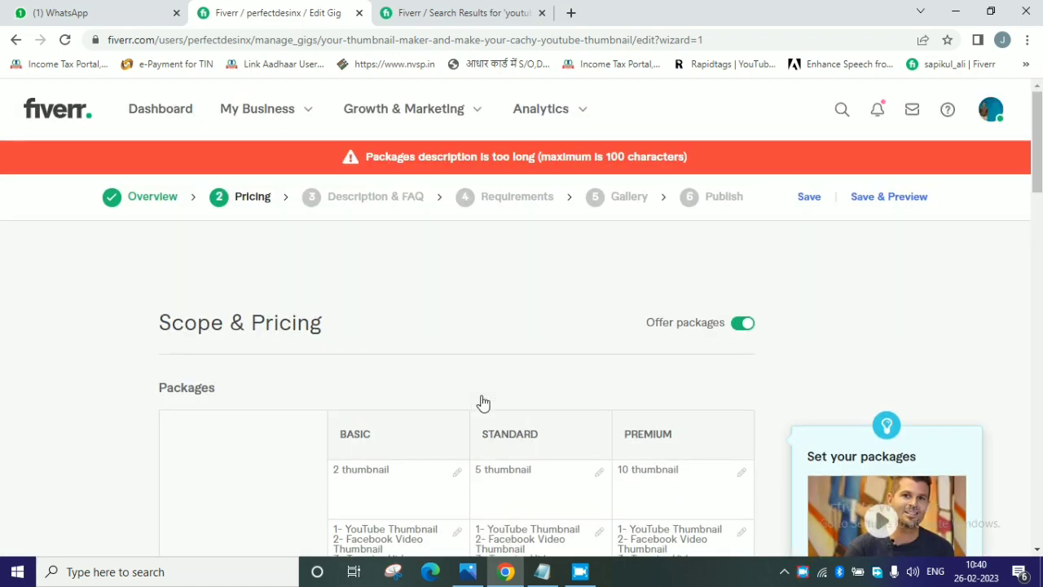
Delete items 3 and 4 from the Basic, Standard and Premium descriptions, keeping only the YouTube and Facebook Video Thumbnail lines.
{"action": "scroll", "coordinate": [483, 402], "scroll_direction": "down", "scroll_amount": 2}
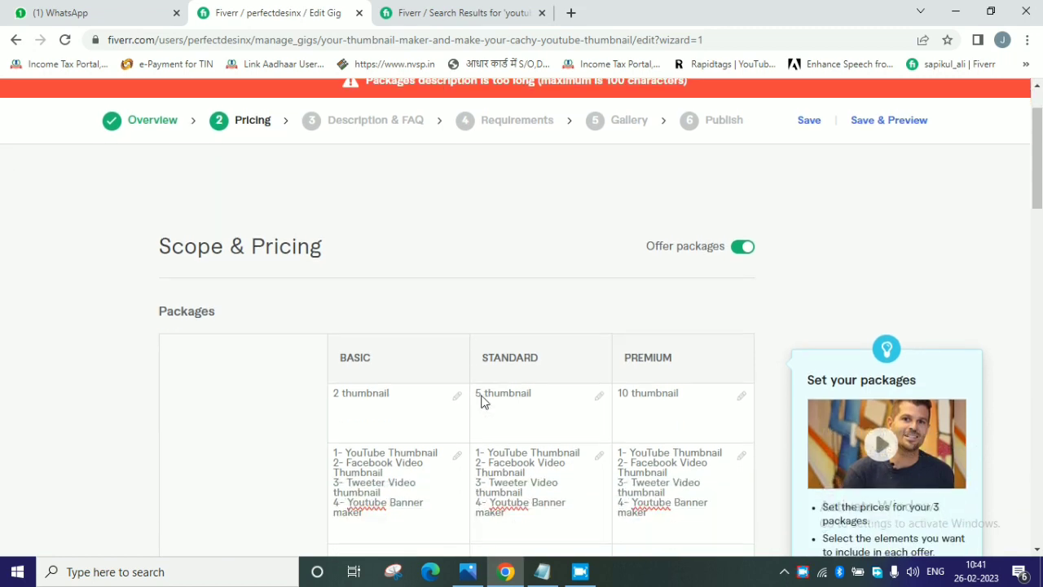
{"action": "mouse_move", "coordinate": [411, 451]}
{"action": "left_click", "coordinate": [383, 440]}
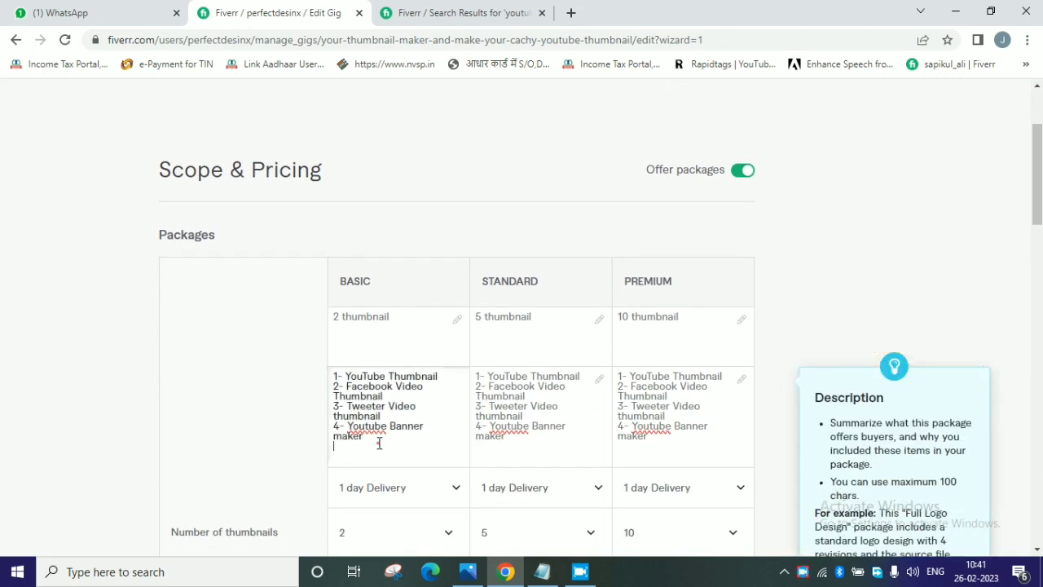
{"action": "left_click_drag", "start_coordinate": [380, 438], "coordinate": [329, 407]}
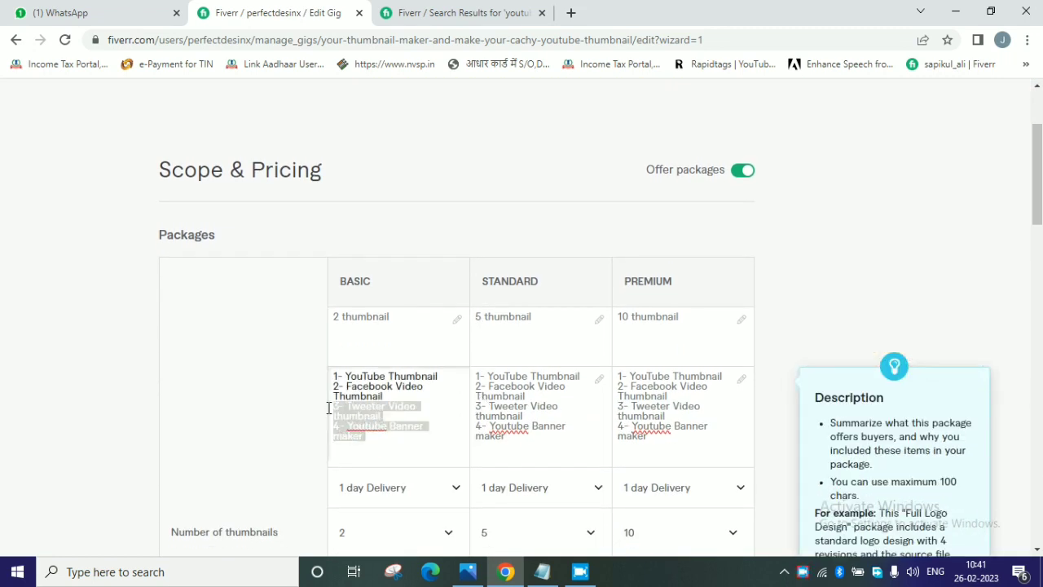
{"action": "key", "text": "BackSpace"}
{"action": "left_click", "coordinate": [554, 448]}
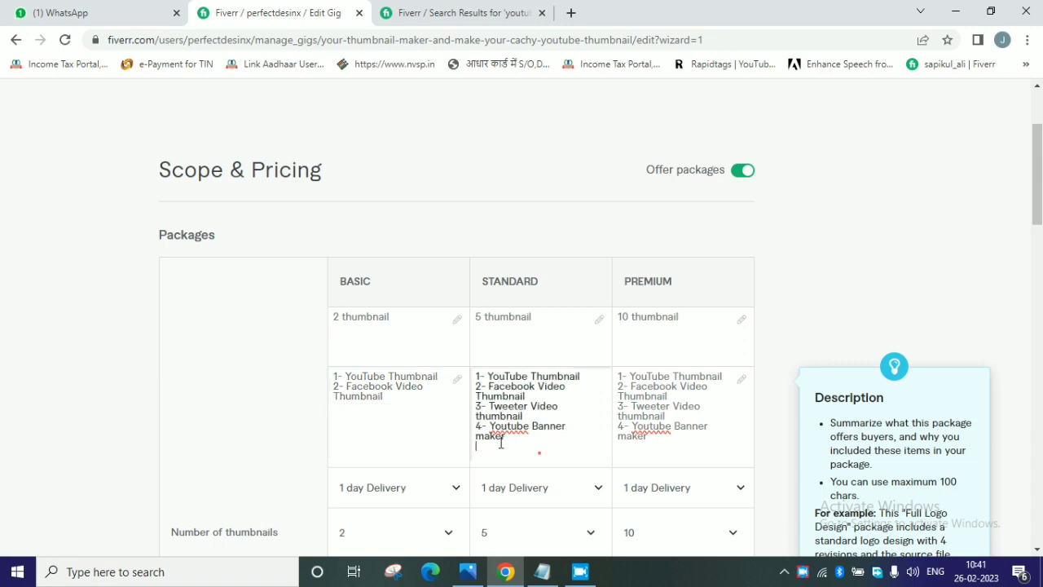
{"action": "left_click_drag", "start_coordinate": [542, 448], "coordinate": [469, 412]}
{"action": "key", "text": "BackSpace"}
{"action": "left_click", "coordinate": [681, 445]}
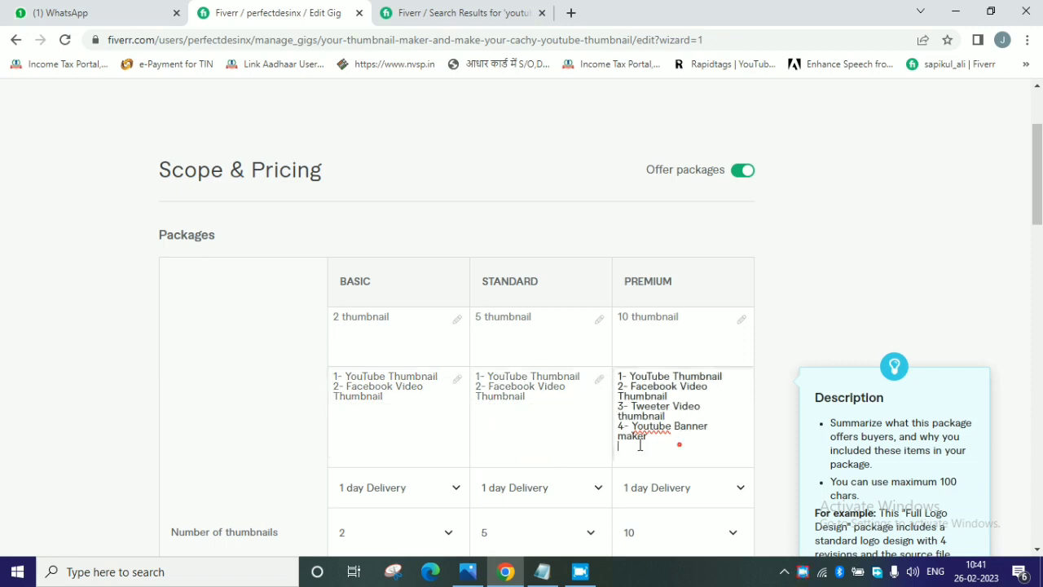
{"action": "left_click_drag", "start_coordinate": [677, 443], "coordinate": [606, 414]}
{"action": "key", "text": "BackSpace"}
Save the Pricing section and continue to the Description & FAQ section.
{"action": "left_click", "coordinate": [427, 426]}
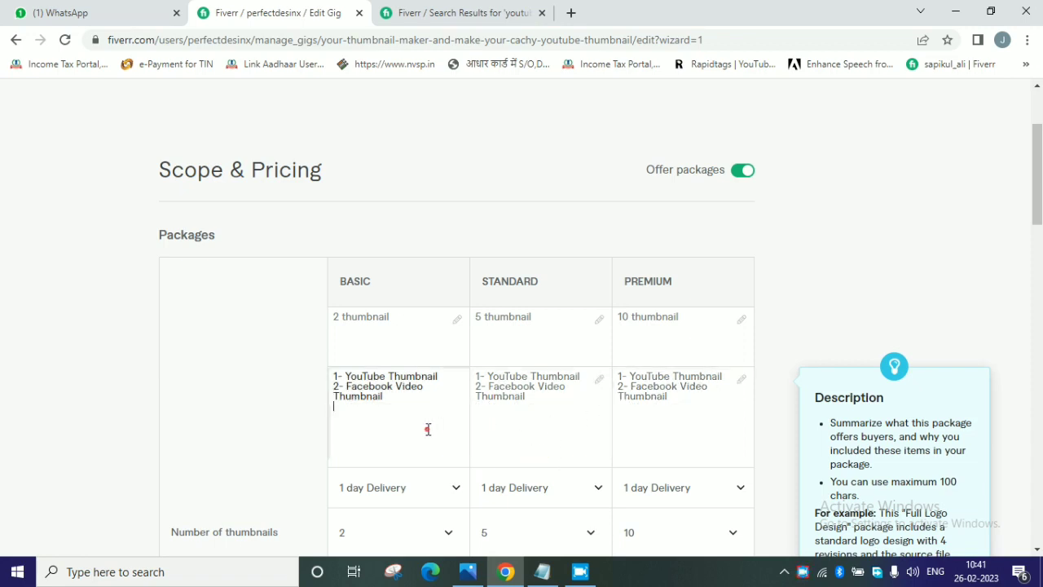
{"action": "scroll", "coordinate": [426, 426], "scroll_direction": "down", "scroll_amount": 10}
{"action": "scroll", "coordinate": [427, 432], "scroll_direction": "down", "scroll_amount": 4}
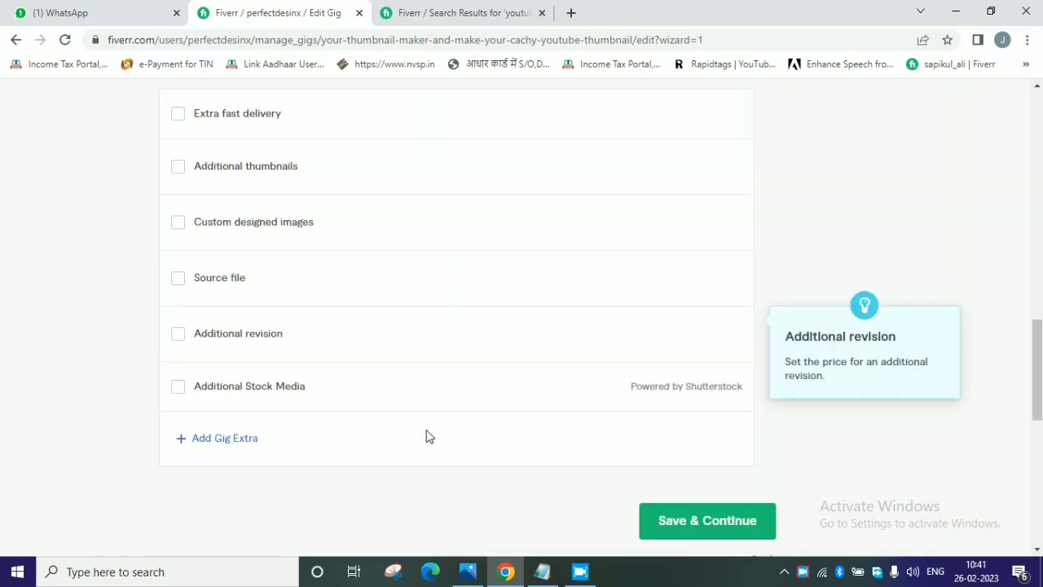
{"action": "left_click", "coordinate": [735, 297]}
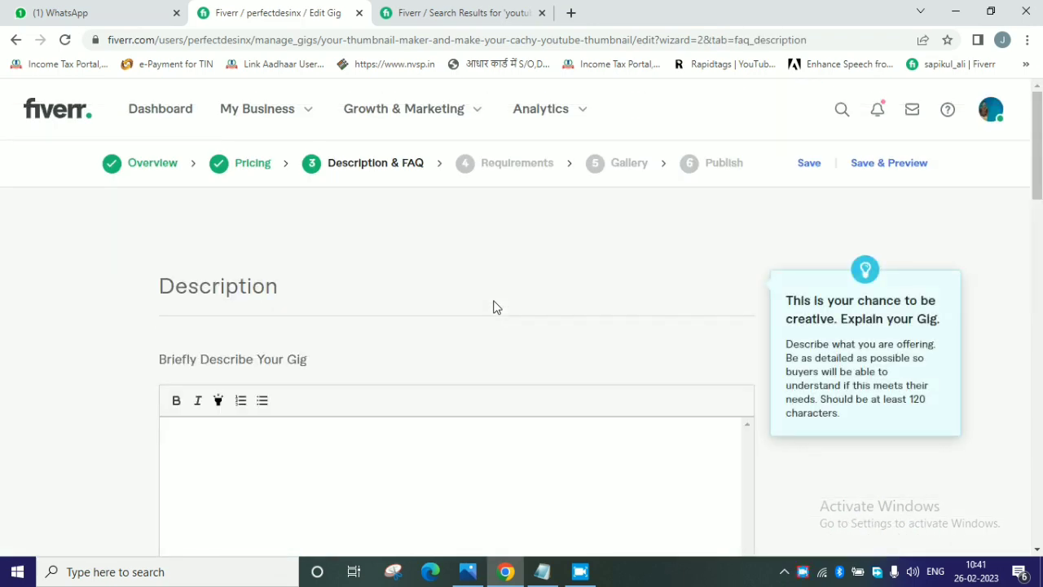
Search the marketplace for "thumbnail maker" and open the gig "I will be your thumbnail maker and make youtube thumbnails".
{"action": "scroll", "coordinate": [493, 307], "scroll_direction": "down", "scroll_amount": 3}
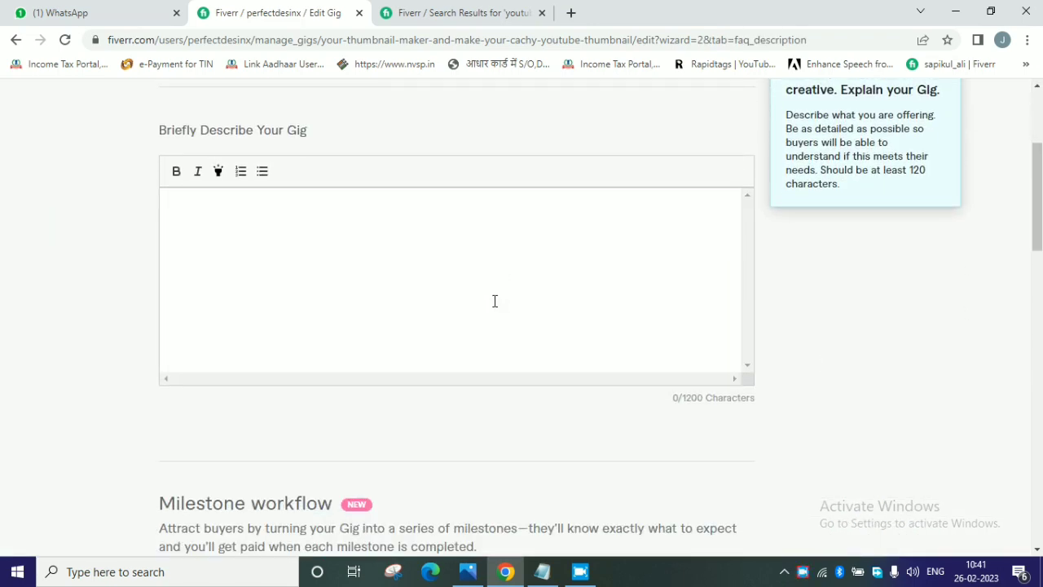
{"action": "left_click", "coordinate": [306, 287]}
{"action": "left_click", "coordinate": [402, 9]}
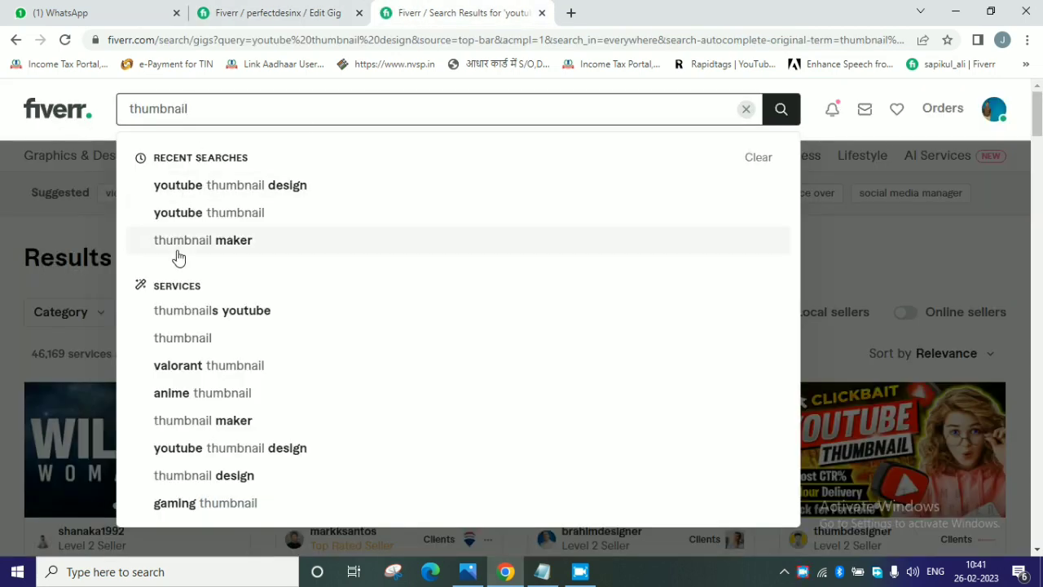
{"action": "left_click", "coordinate": [224, 422]}
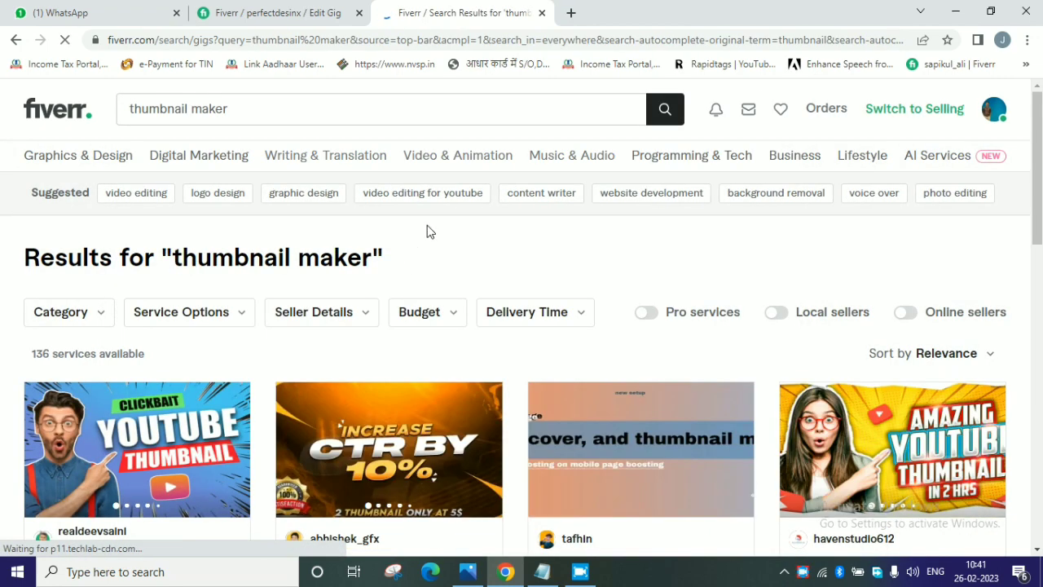
{"action": "scroll", "coordinate": [422, 257], "scroll_direction": "down", "scroll_amount": 3}
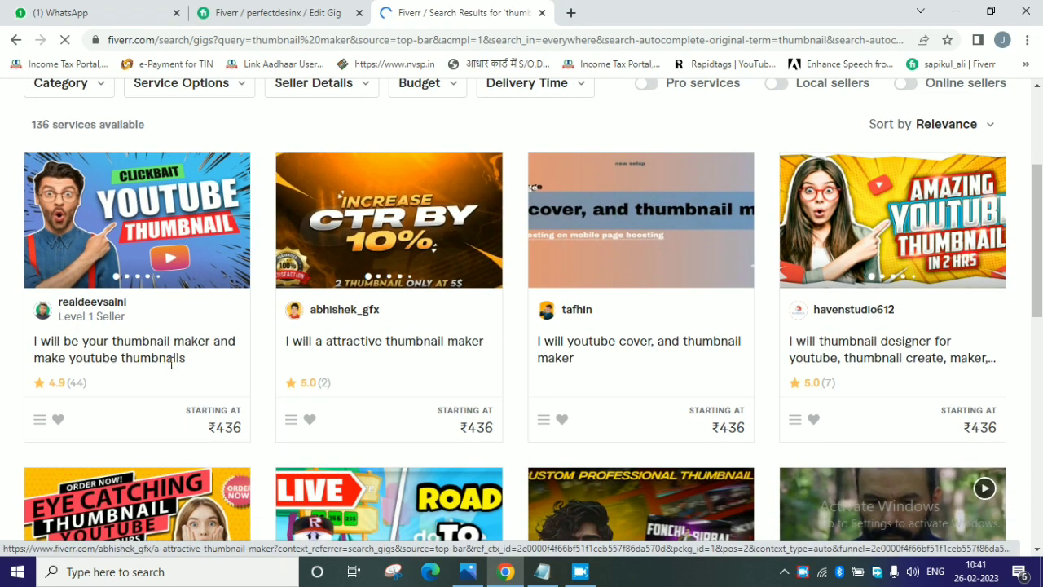
{"action": "left_click", "coordinate": [167, 357]}
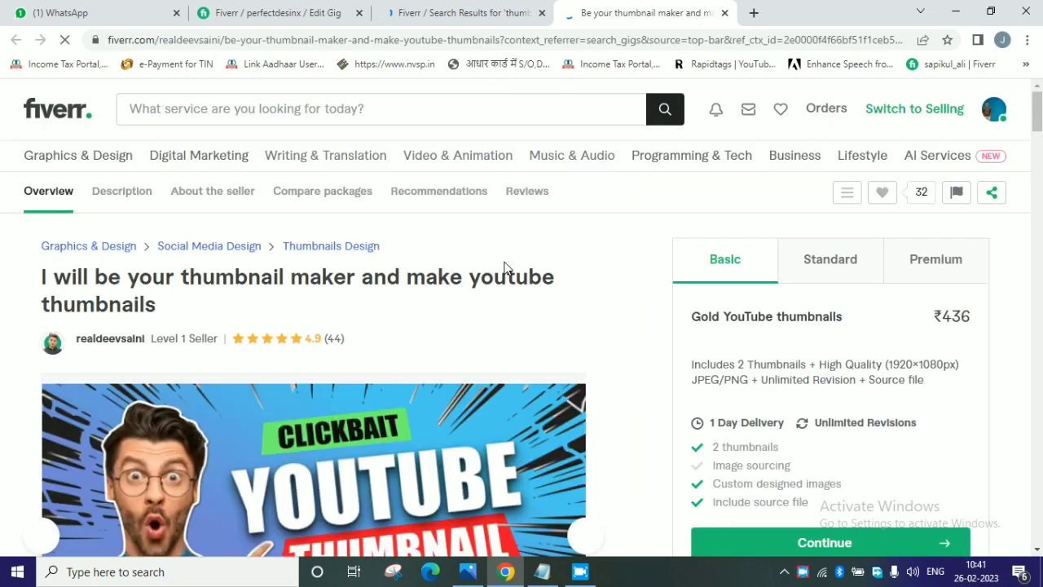
Examine the About This Gig text of the opened thumbnail maker gig as a model for the description.
{"action": "scroll", "coordinate": [505, 267], "scroll_direction": "down", "scroll_amount": 8}
{"action": "left_click", "coordinate": [331, 285]}
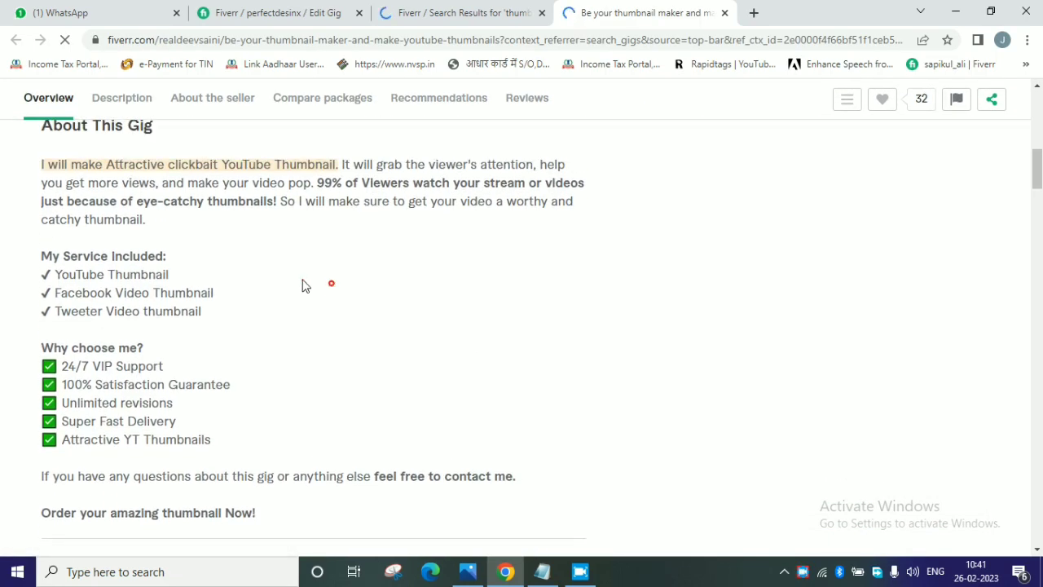
{"action": "mouse_move", "coordinate": [33, 150]}
{"action": "left_mouse_down"}
{"action": "mouse_move", "coordinate": [159, 343]}
{"action": "mouse_move", "coordinate": [317, 386]}
{"action": "left_mouse_up"}
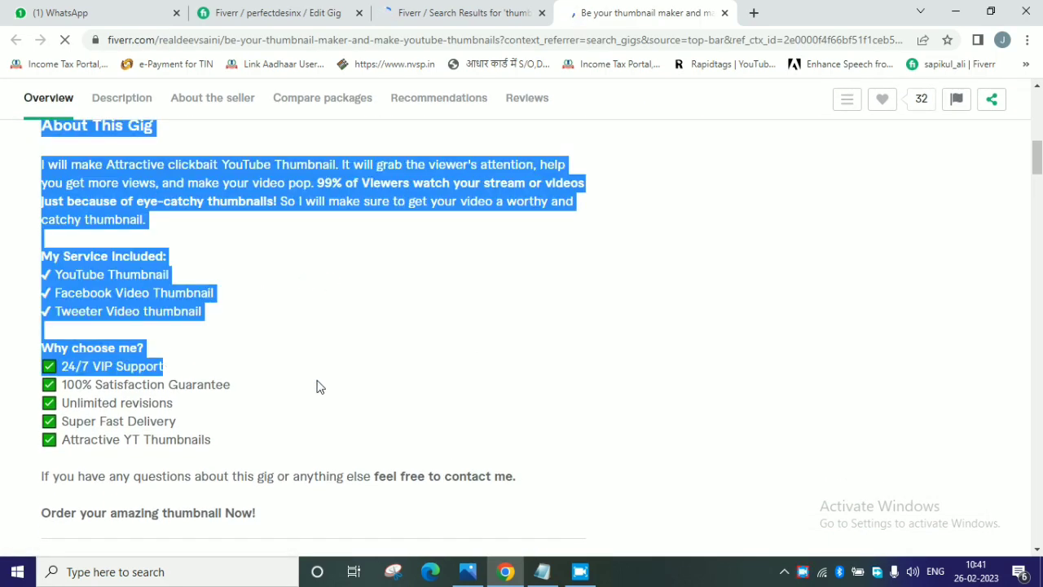
{"action": "left_click", "coordinate": [335, 384]}
{"action": "scroll", "coordinate": [350, 383], "scroll_direction": "up", "scroll_amount": 4}
{"action": "left_click", "coordinate": [460, 12]}
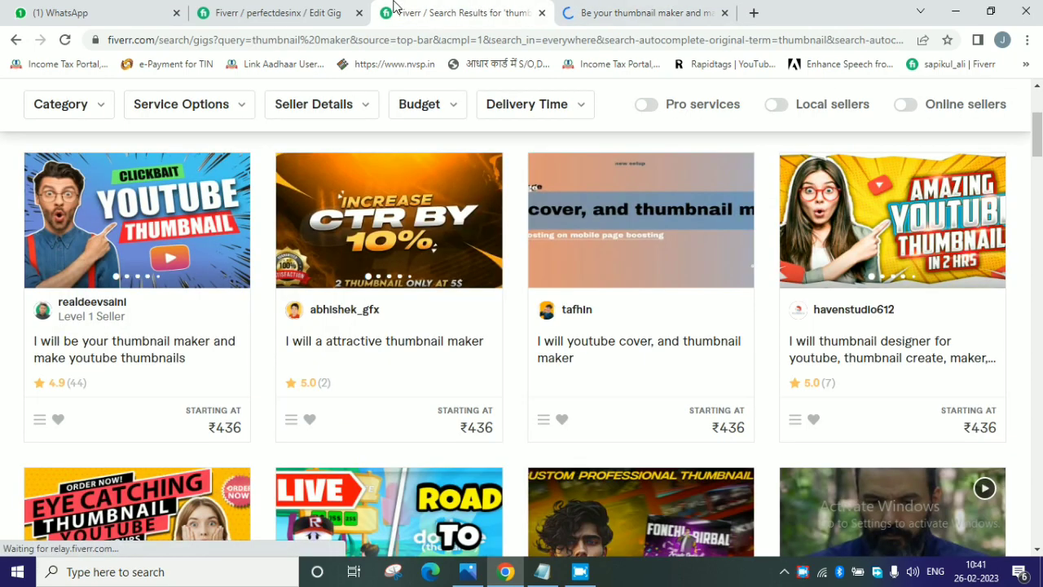
Copy the "Hello,Welcome to my Gig." greeting and introduction paragraph from the Notepad draft into the gig's description.
{"action": "left_click", "coordinate": [281, 13]}
{"action": "left_click", "coordinate": [303, 300]}
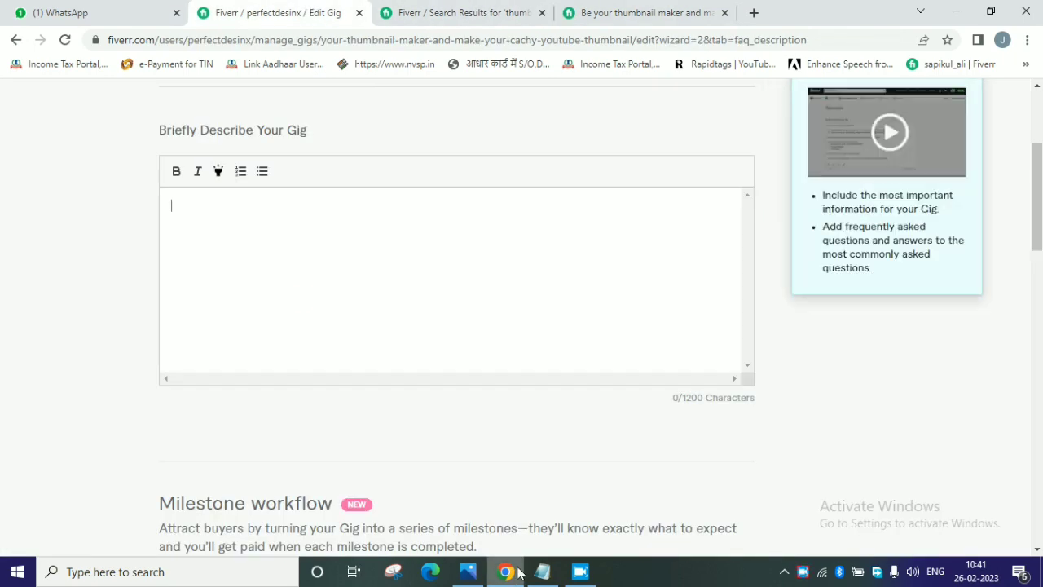
{"action": "key", "text": "alt+Tab"}
{"action": "left_click", "coordinate": [360, 215]}
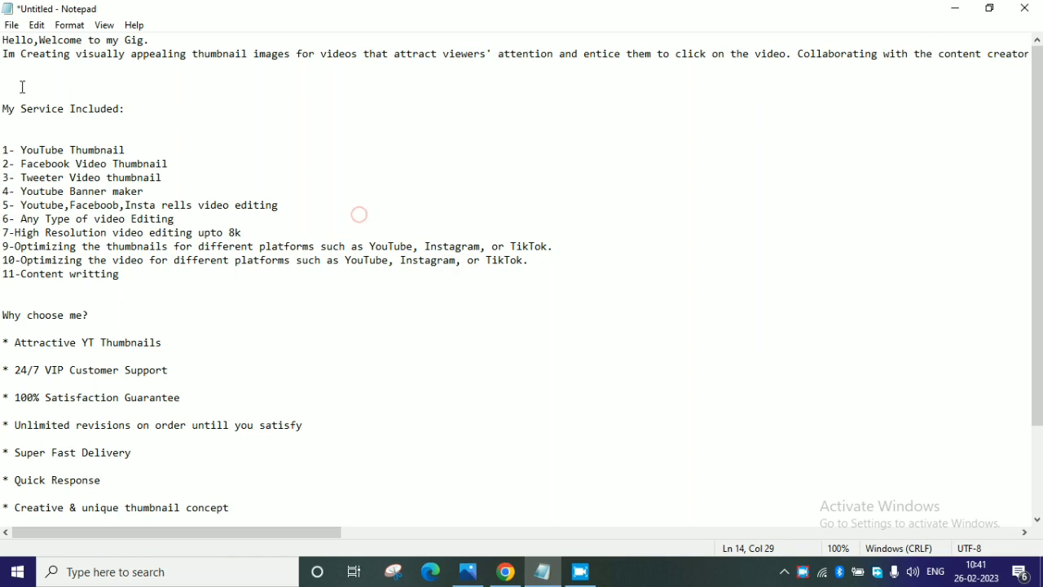
{"action": "left_click_drag", "start_coordinate": [19, 84], "coordinate": [3, 39]}
{"action": "key", "text": "ctrl+c"}
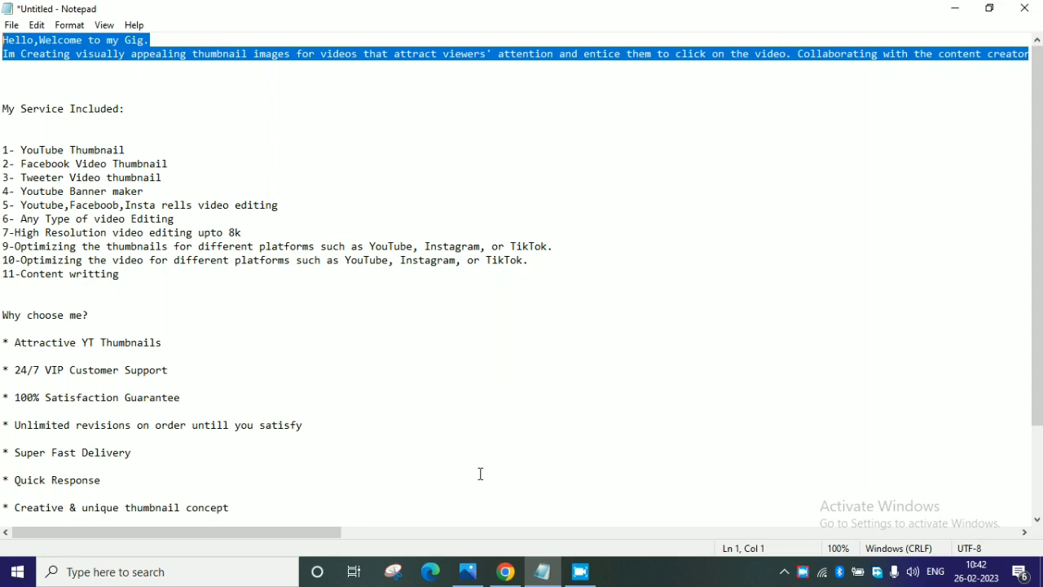
{"action": "left_click", "coordinate": [505, 571]}
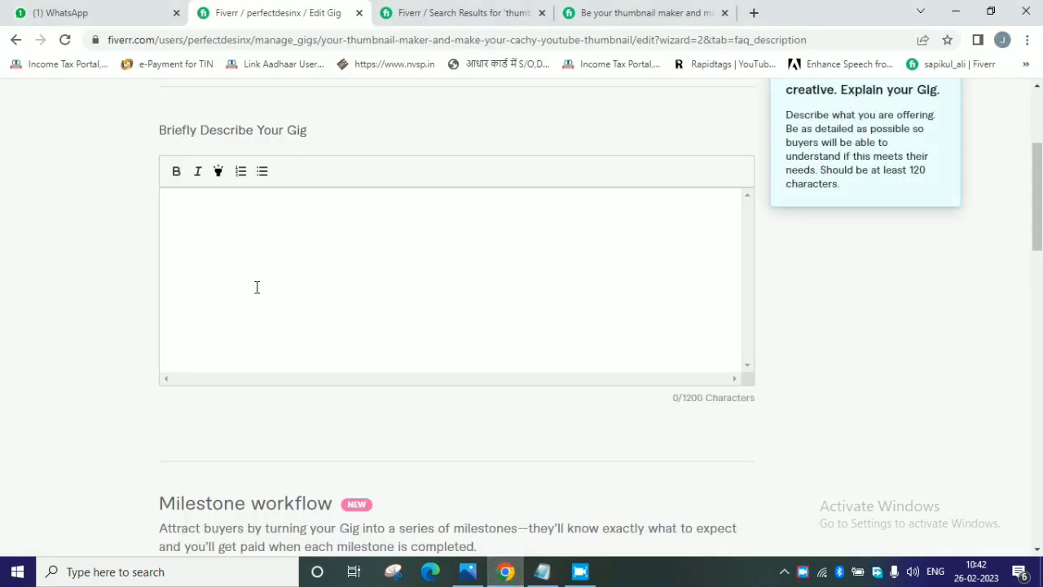
{"action": "key", "text": "ctrl+v"}
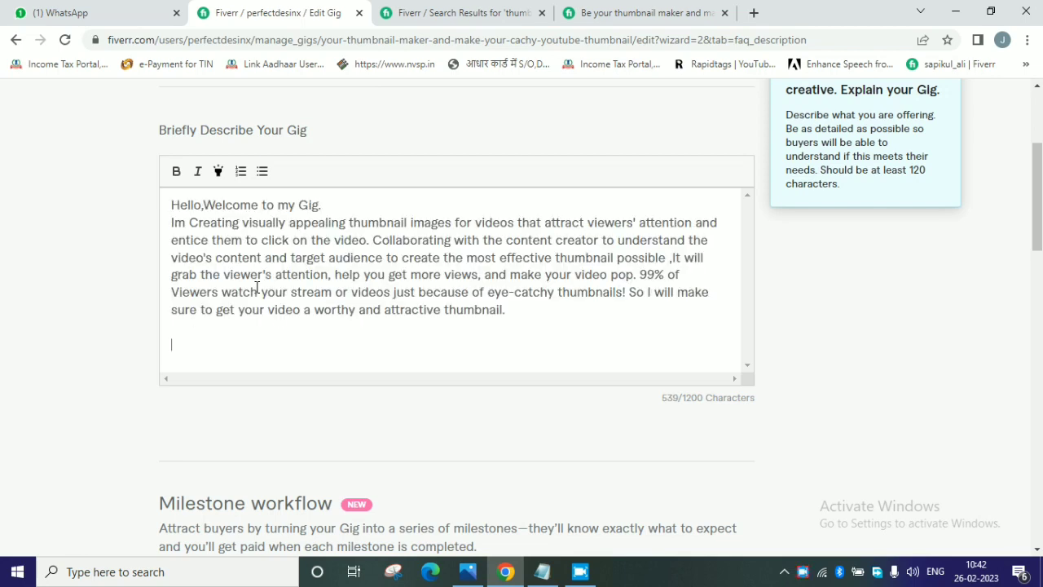
Make the "Hello,Welcome to my Gig." line bold and add a line break after the introduction paragraph.
{"action": "left_click_drag", "start_coordinate": [321, 204], "coordinate": [164, 210]}
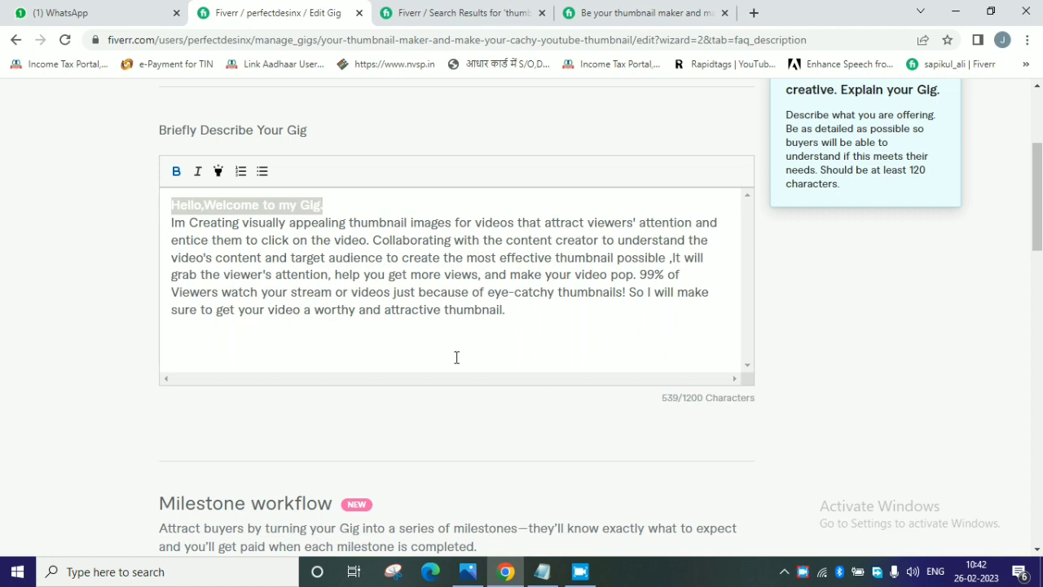
{"action": "key", "text": "ctrl+b"}
{"action": "left_click", "coordinate": [509, 319]}
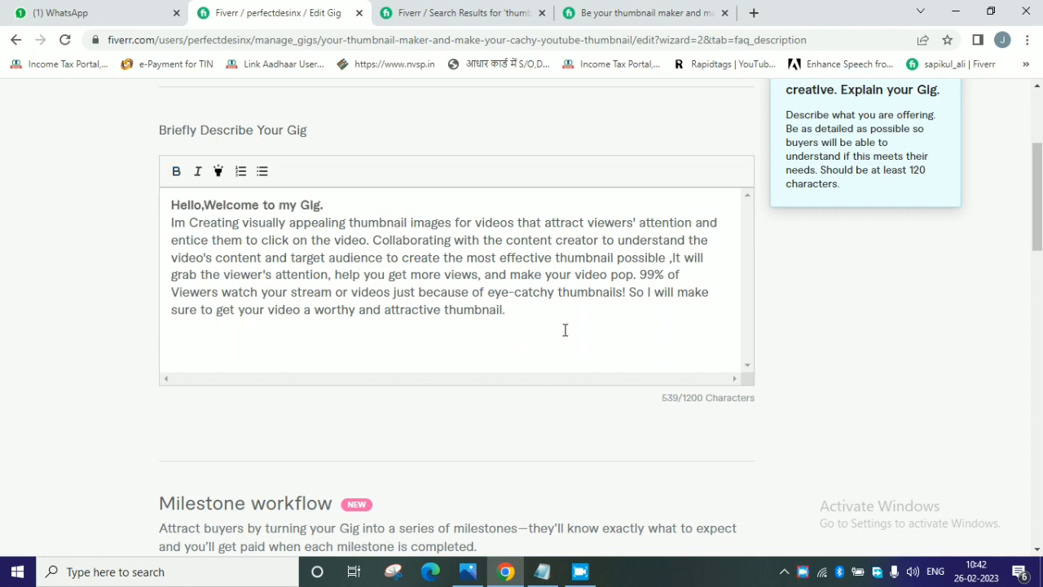
{"action": "scroll", "coordinate": [524, 309], "scroll_direction": "down", "scroll_amount": 1}
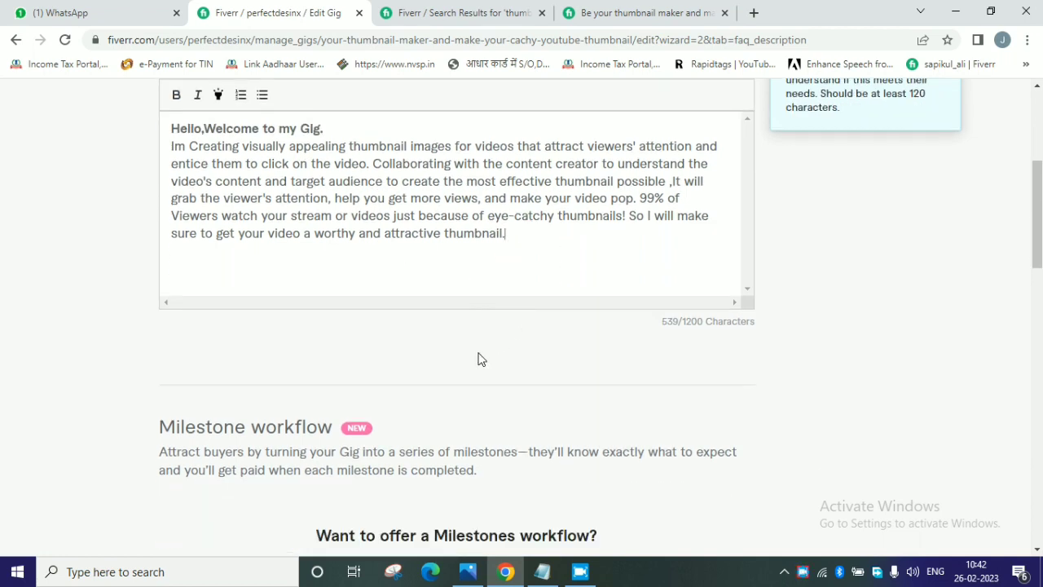
{"action": "key", "text": "Return"}
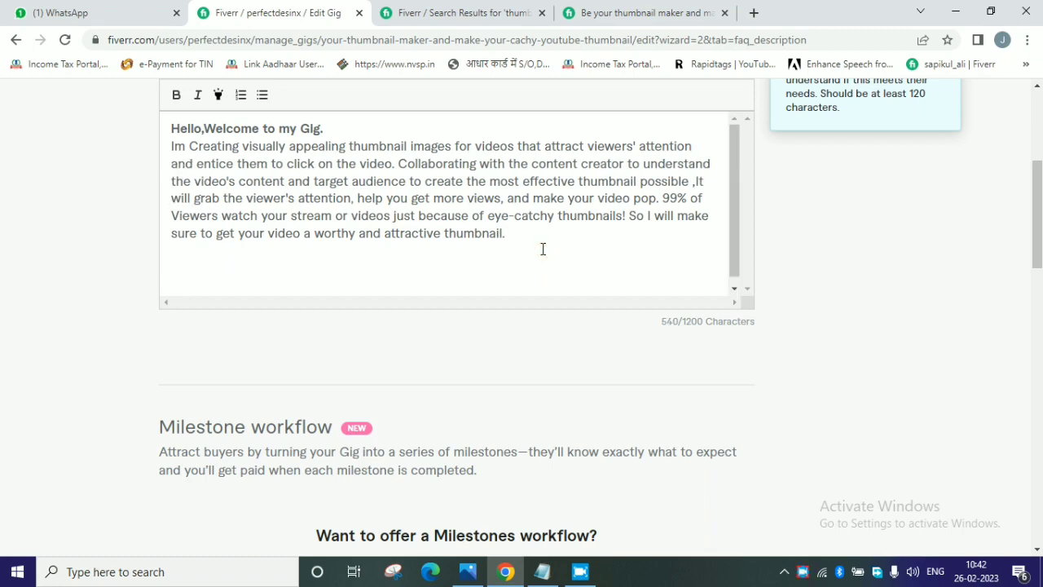
Copy the Notepad text from "My Service Included:" through "Order your amazing thumbnail Now!" and paste it at the description's end.
{"action": "scroll", "coordinate": [545, 333], "scroll_direction": "down", "scroll_amount": 10}
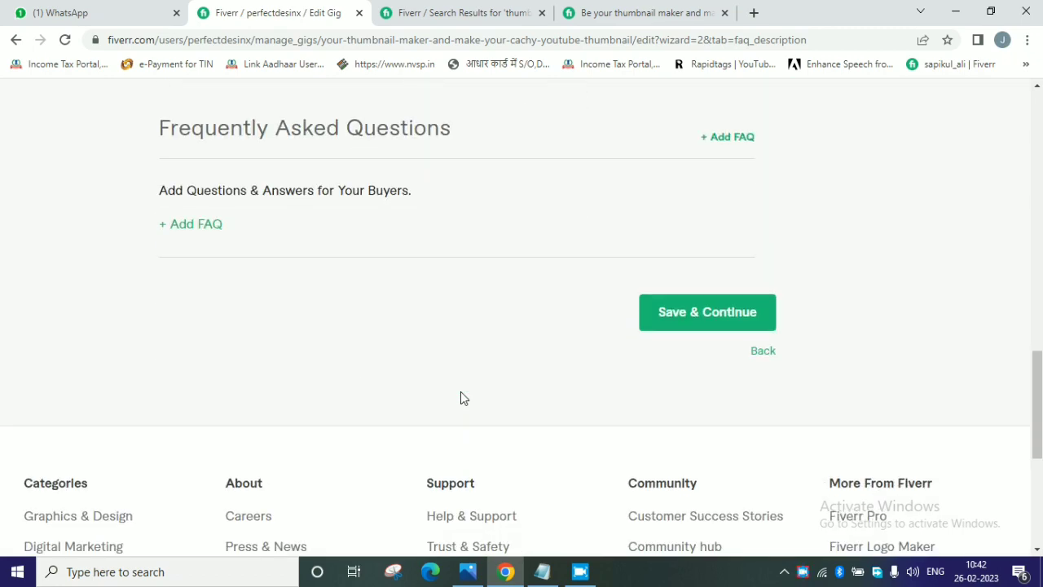
{"action": "scroll", "coordinate": [461, 397], "scroll_direction": "up", "scroll_amount": 10}
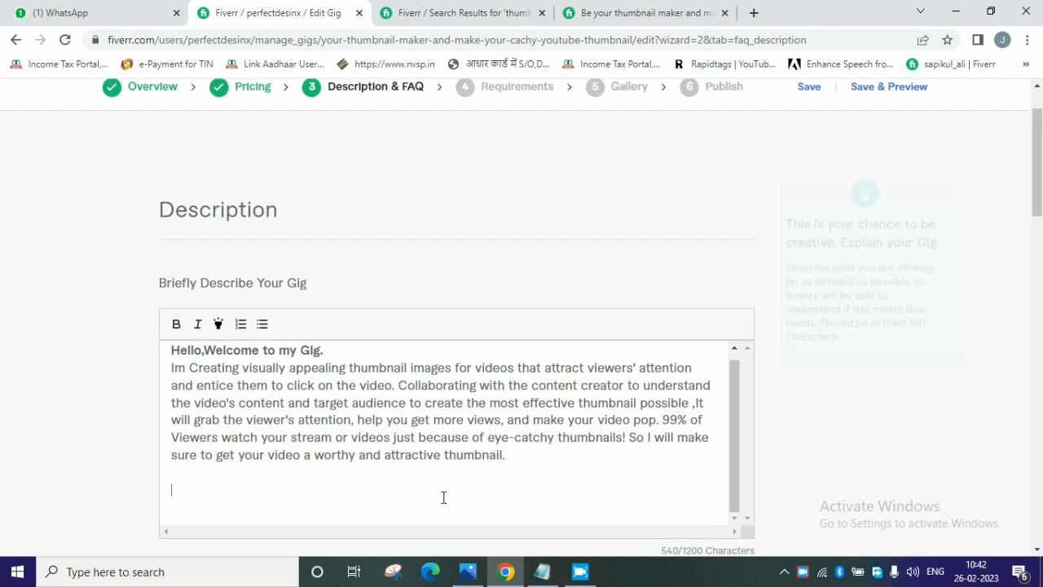
{"action": "key", "text": "alt+Tab"}
{"action": "left_click", "coordinate": [2, 112]}
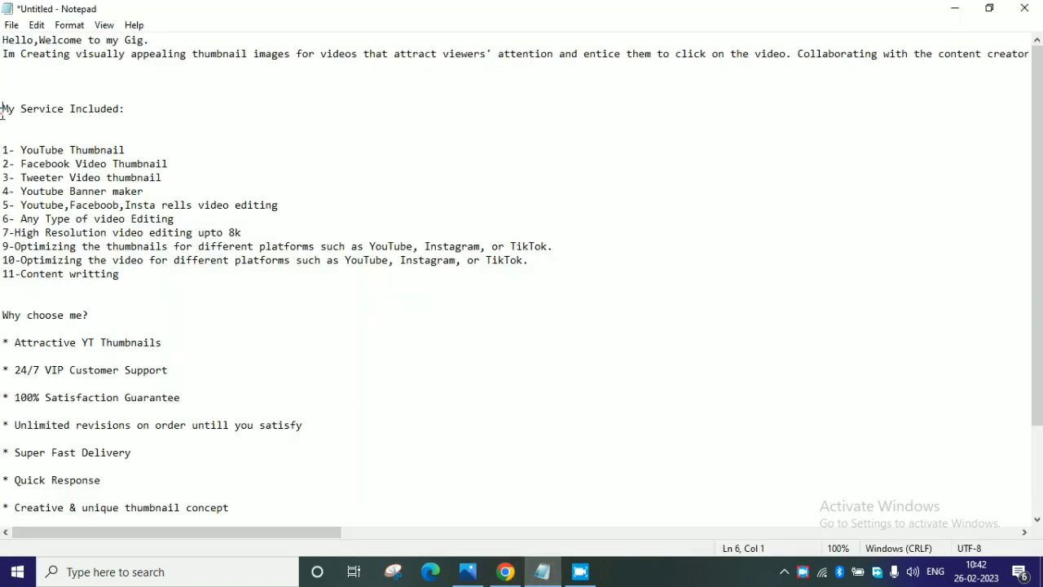
{"action": "left_click_drag", "start_coordinate": [1, 112], "coordinate": [231, 533]}
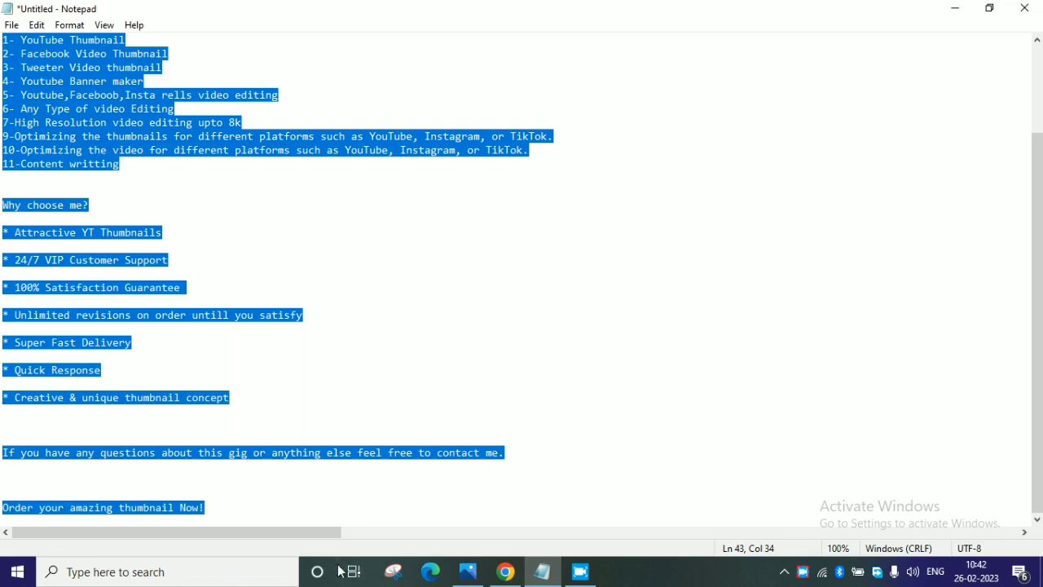
{"action": "left_click", "coordinate": [517, 578]}
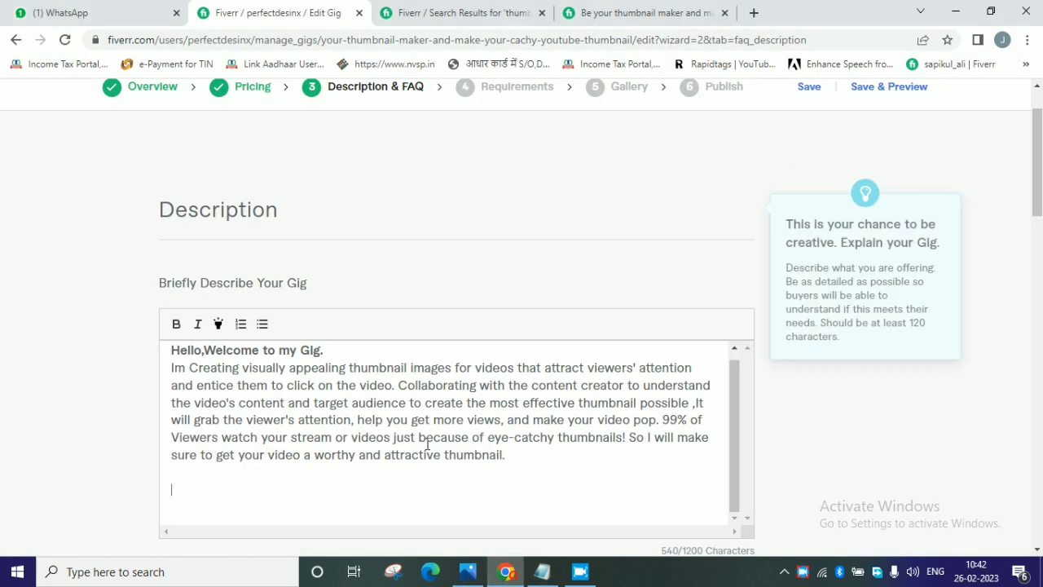
{"action": "key", "text": "ctrl+v"}
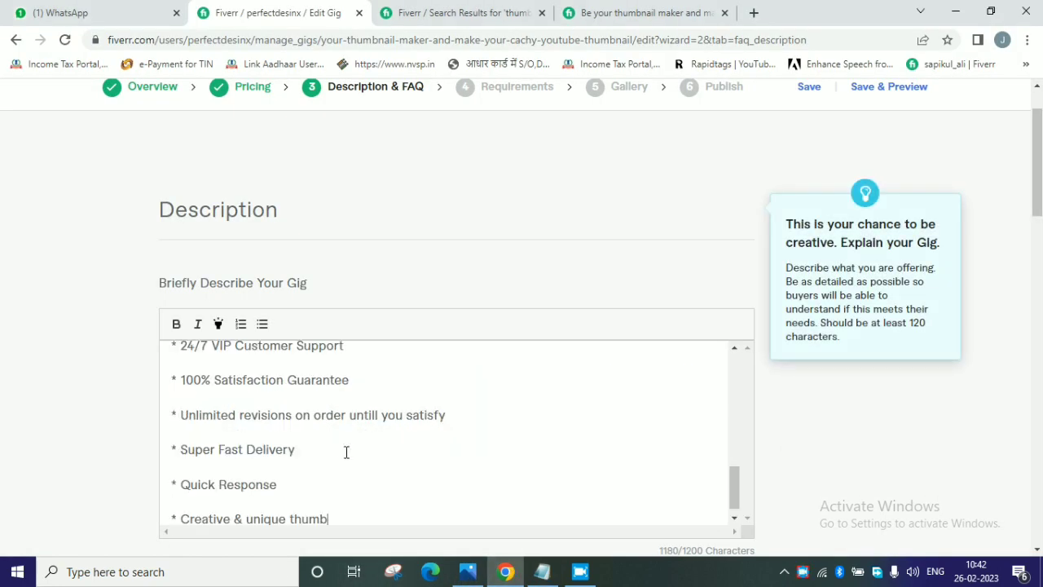
Start a new question-and-answer entry in the Frequently Asked Questions section.
{"action": "scroll", "coordinate": [715, 349], "scroll_direction": "down", "scroll_amount": 4}
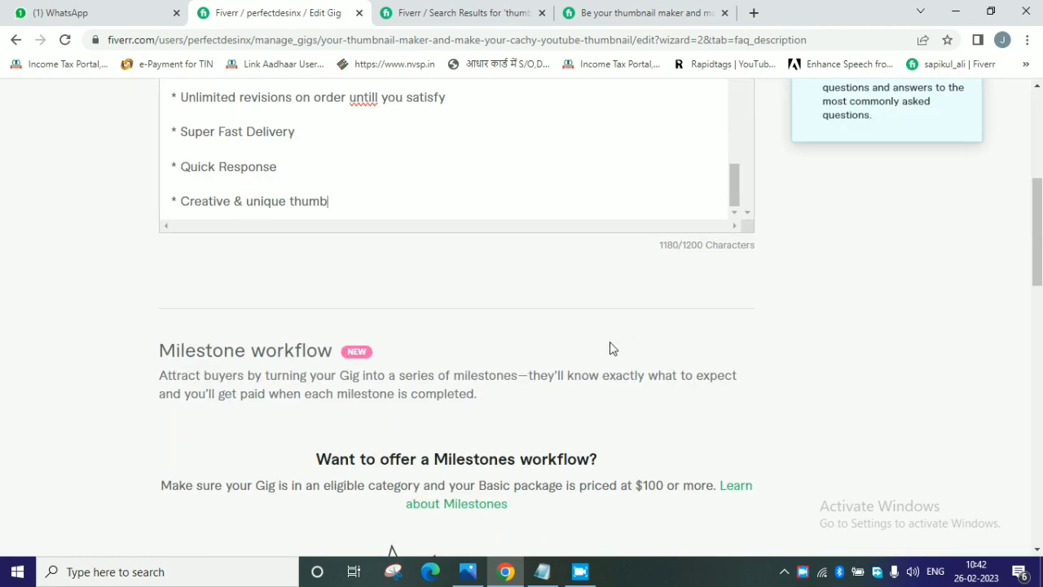
{"action": "scroll", "coordinate": [607, 350], "scroll_direction": "down", "scroll_amount": 3}
{"action": "scroll", "coordinate": [408, 296], "scroll_direction": "down", "scroll_amount": 2}
{"action": "scroll", "coordinate": [408, 296], "scroll_direction": "down", "scroll_amount": 5}
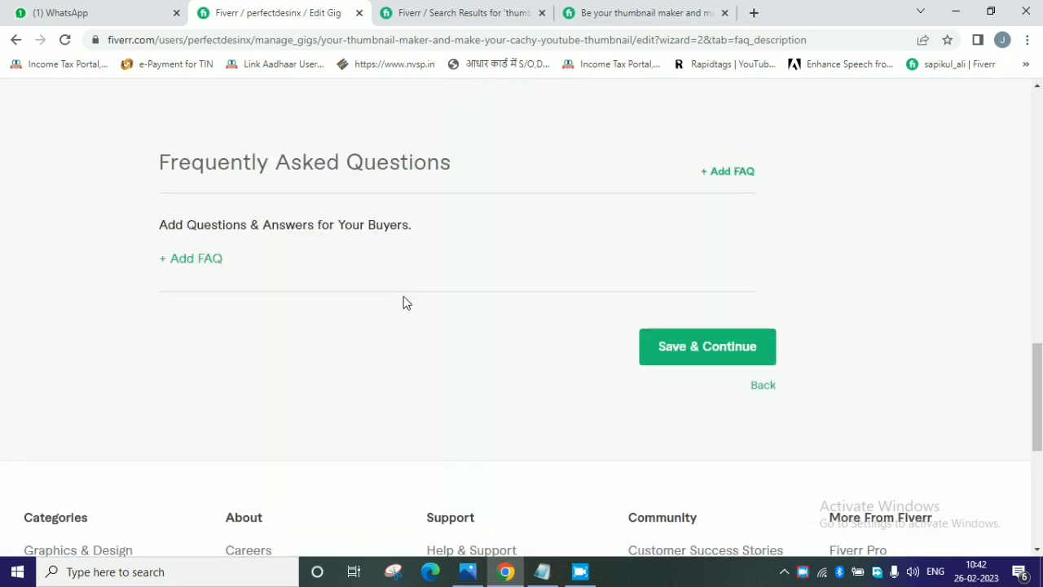
{"action": "left_click", "coordinate": [88, 196]}
{"action": "left_click", "coordinate": [197, 228]}
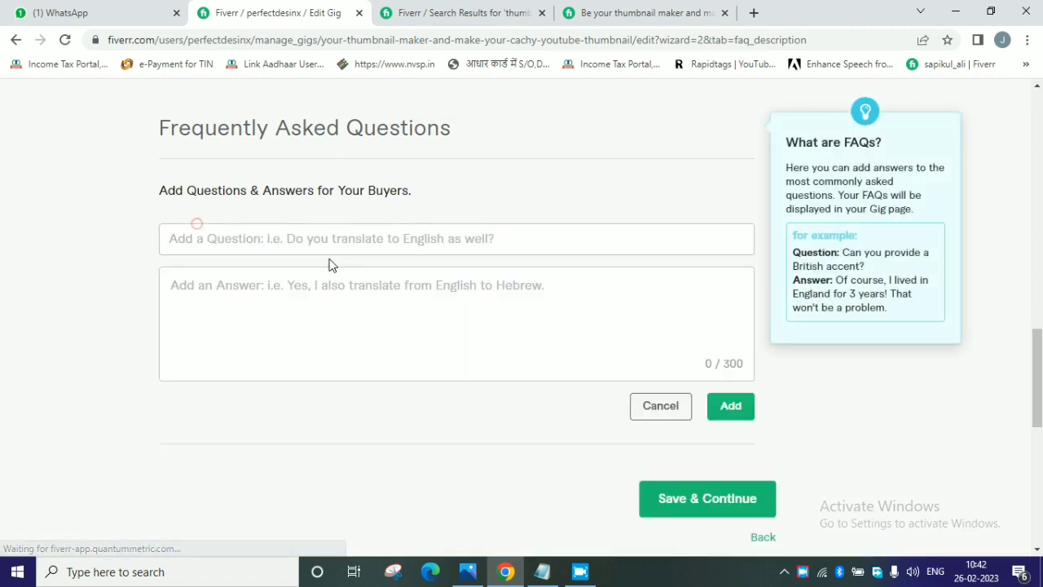
{"action": "left_click", "coordinate": [285, 238]}
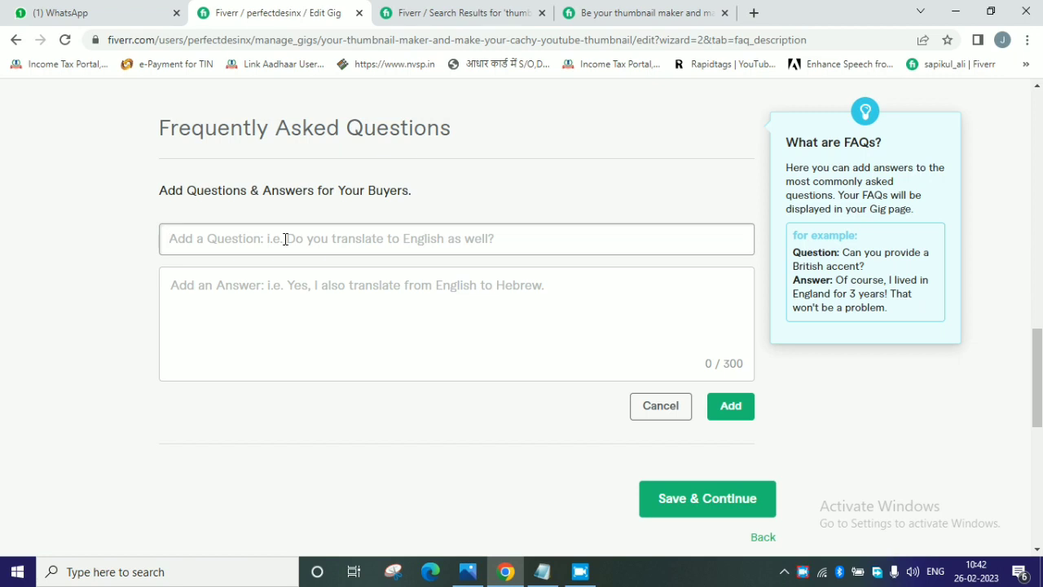
{"action": "type", "text": "Whucj"}
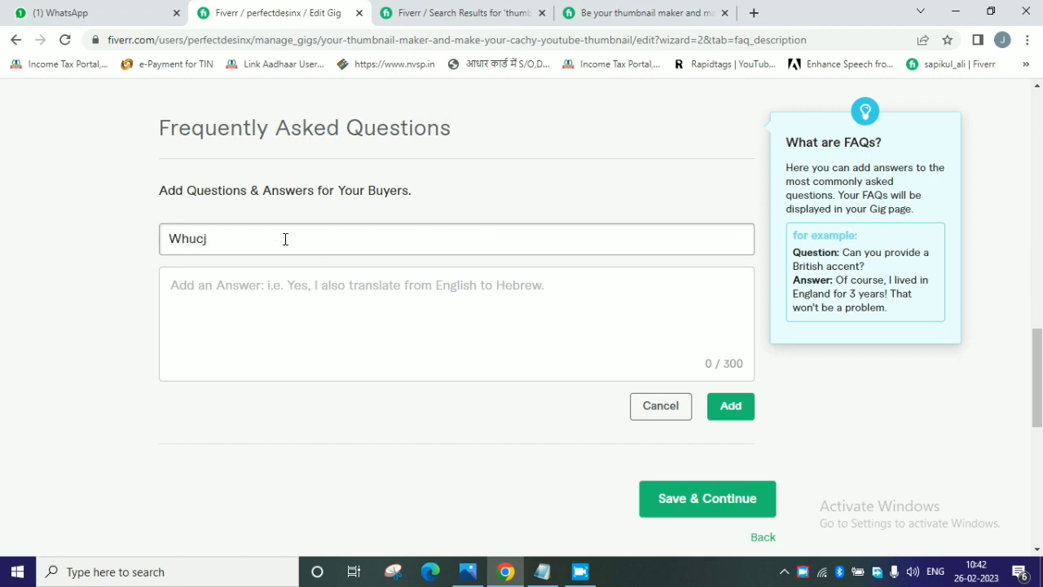
{"action": "key", "text": "BackSpace"}
{"action": "key", "text": "BackSpace"}
{"action": "key", "text": "BackSpace"}
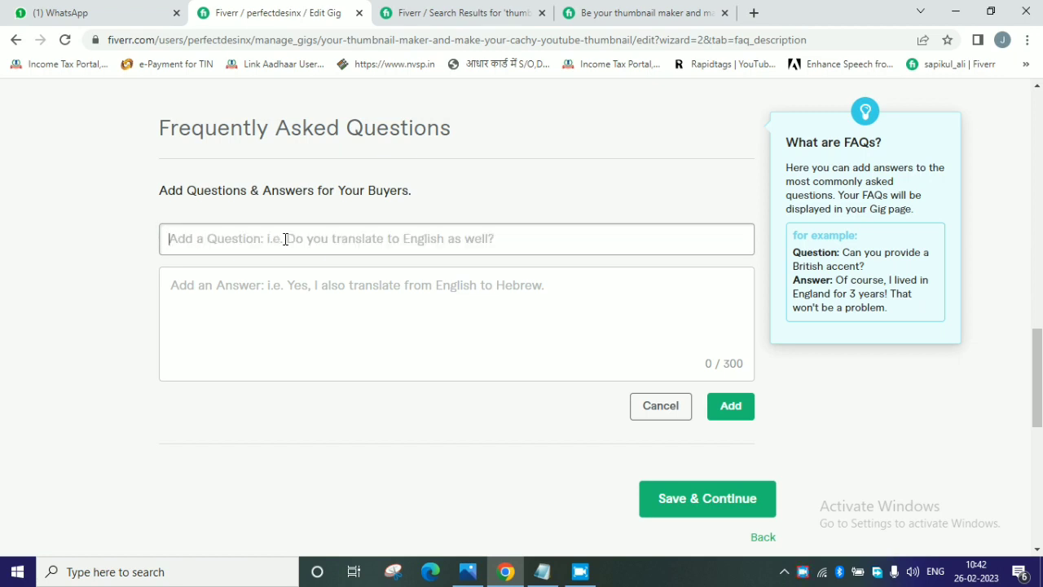
Enter "how many time thumbnail can be change" as the question of the new FAQ.
{"action": "type", "text": "how m"}
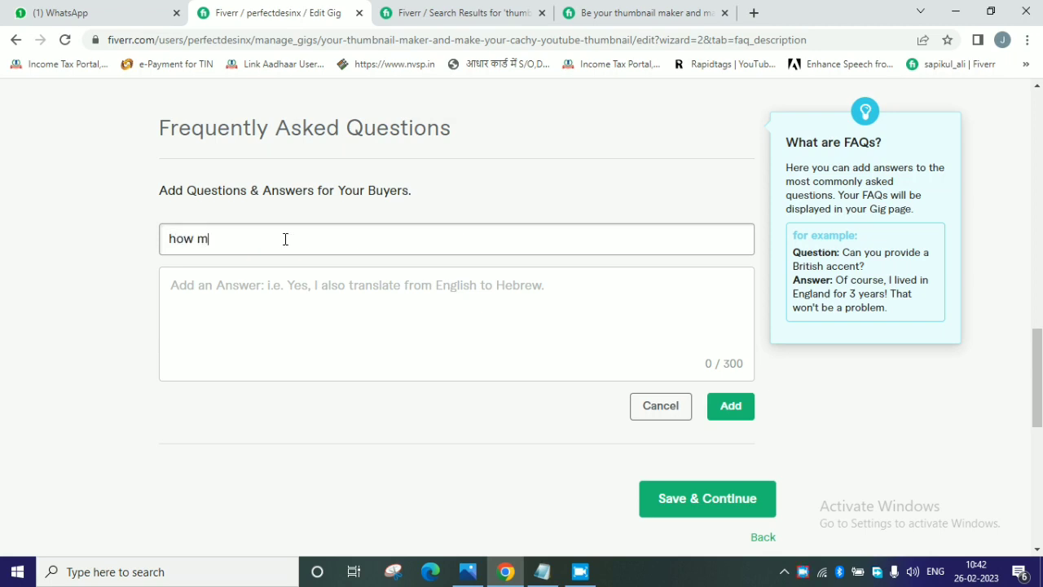
{"action": "key", "text": "BackSpace"}
{"action": "key", "text": "BackSpace"}
{"action": "type", "text": "any time thumbnail can be chan"}
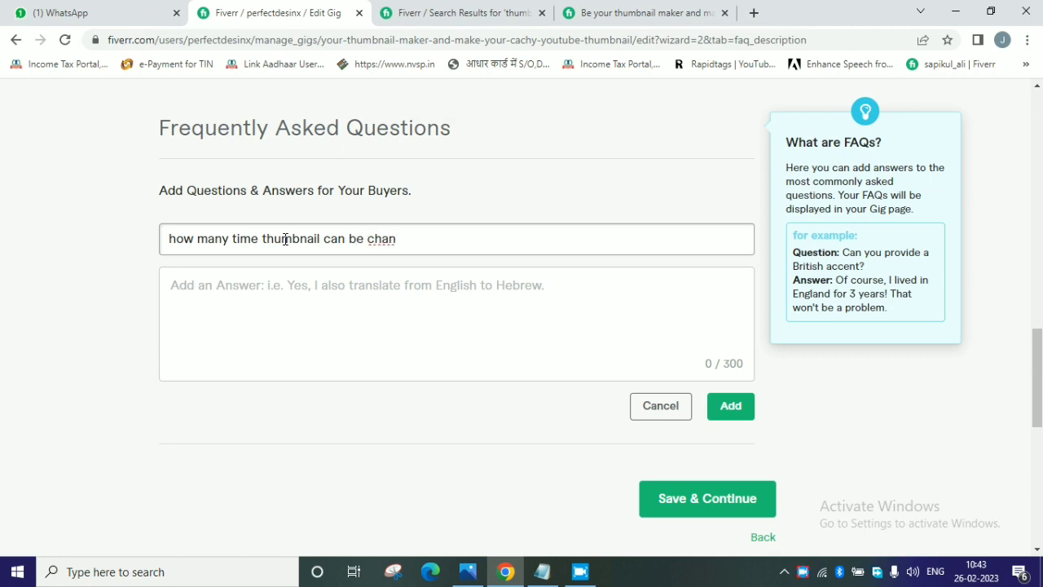
{"action": "type", "text": "ge"}
Enter "Unlimited untill you satisfy" as the answer to the new FAQ question.
{"action": "left_click", "coordinate": [211, 302]}
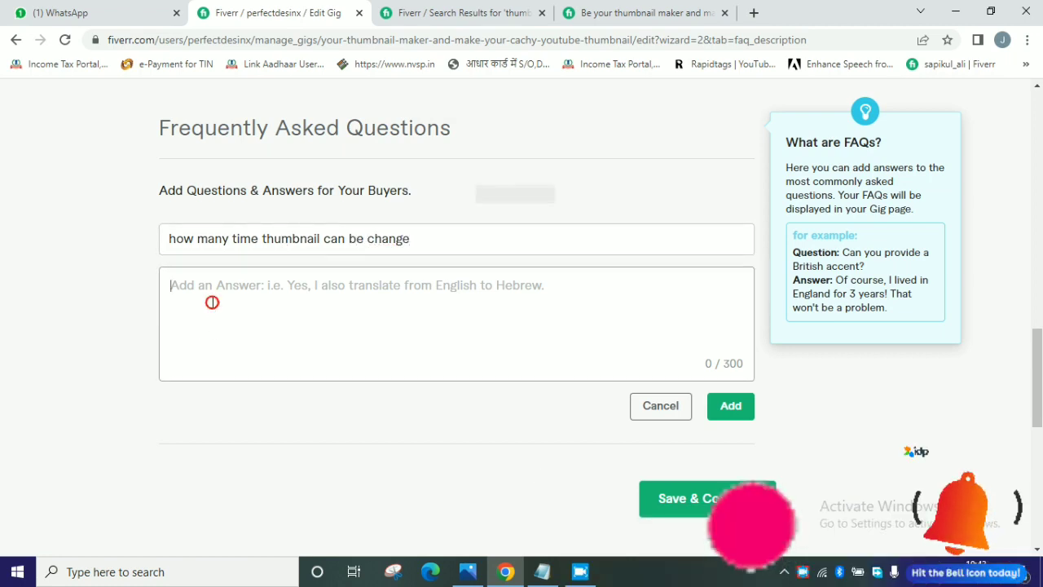
{"action": "type", "text": "U"}
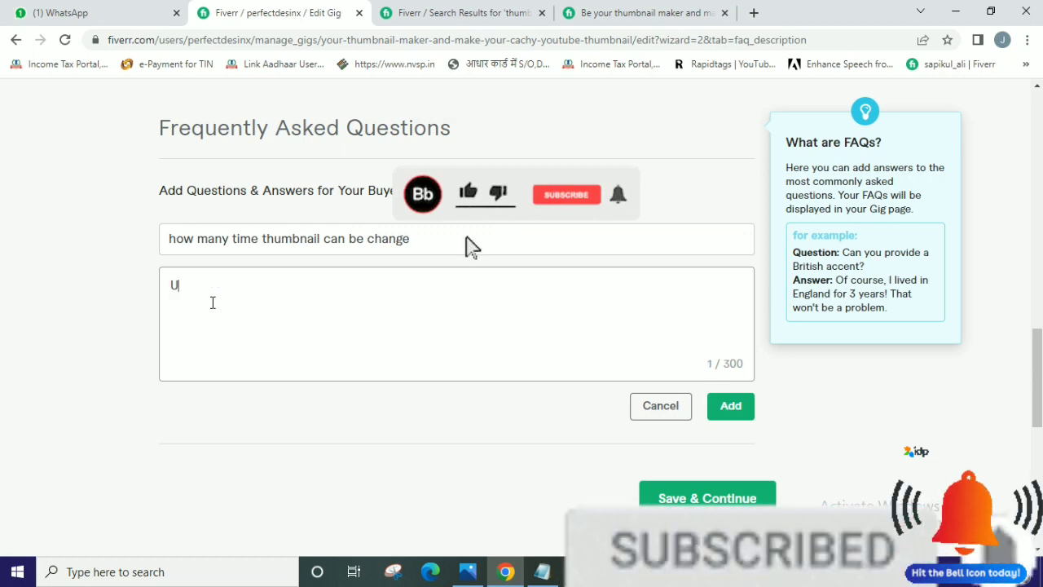
{"action": "type", "text": "nlimited "}
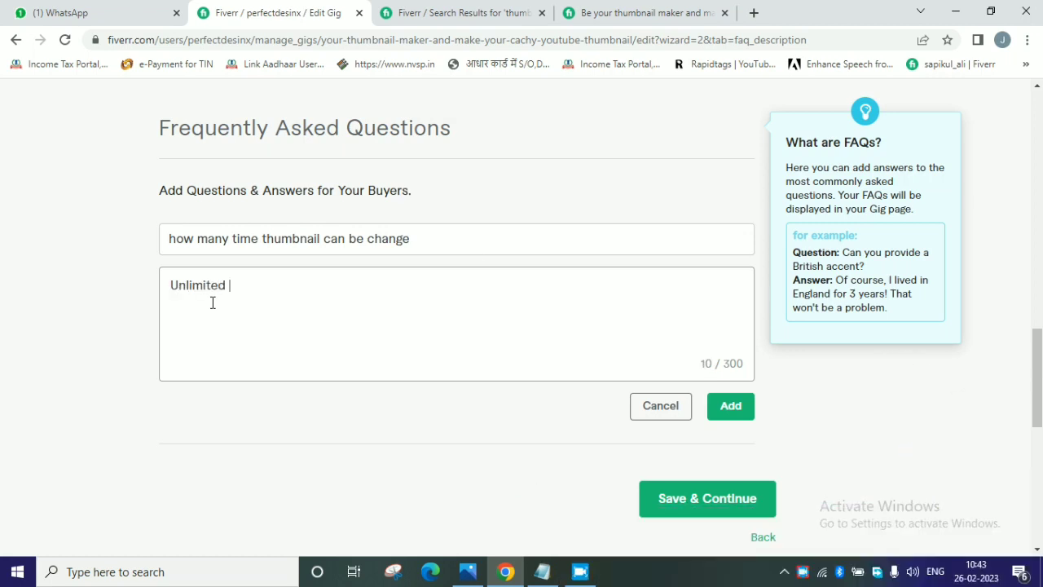
{"action": "type", "text": "untill you satisfy"}
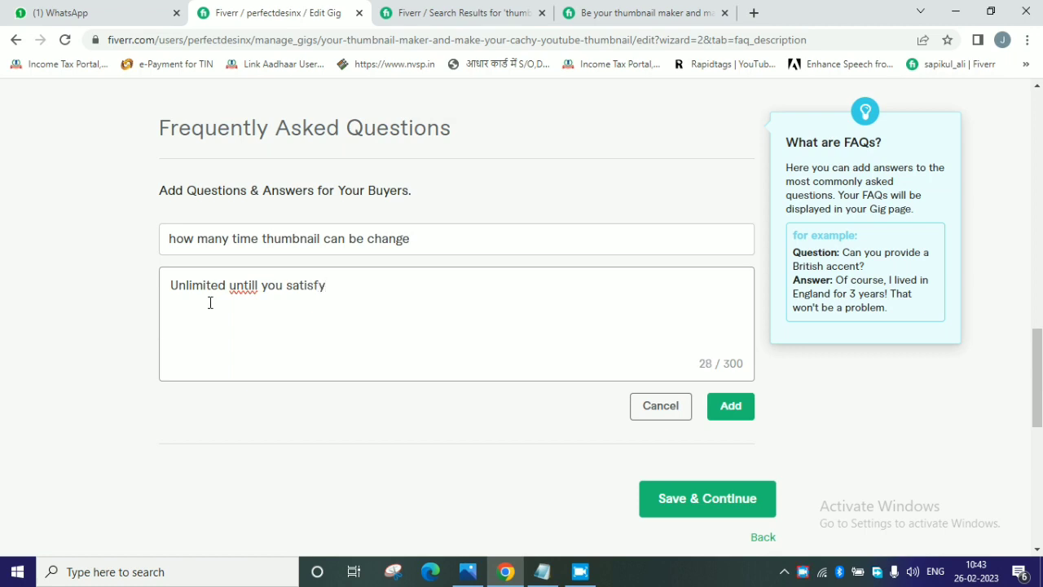
Add the completed question and answer to the gig's Frequently Asked Questions.
{"action": "left_click", "coordinate": [726, 408]}
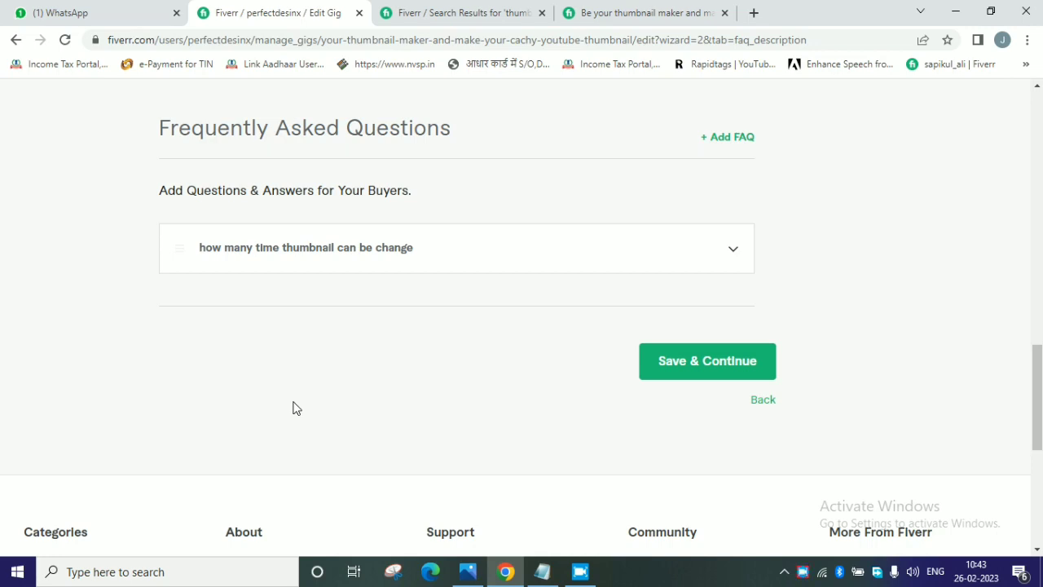
Search Google for "thumbnail maker" in a new browser tab.
{"action": "left_click", "coordinate": [753, 13]}
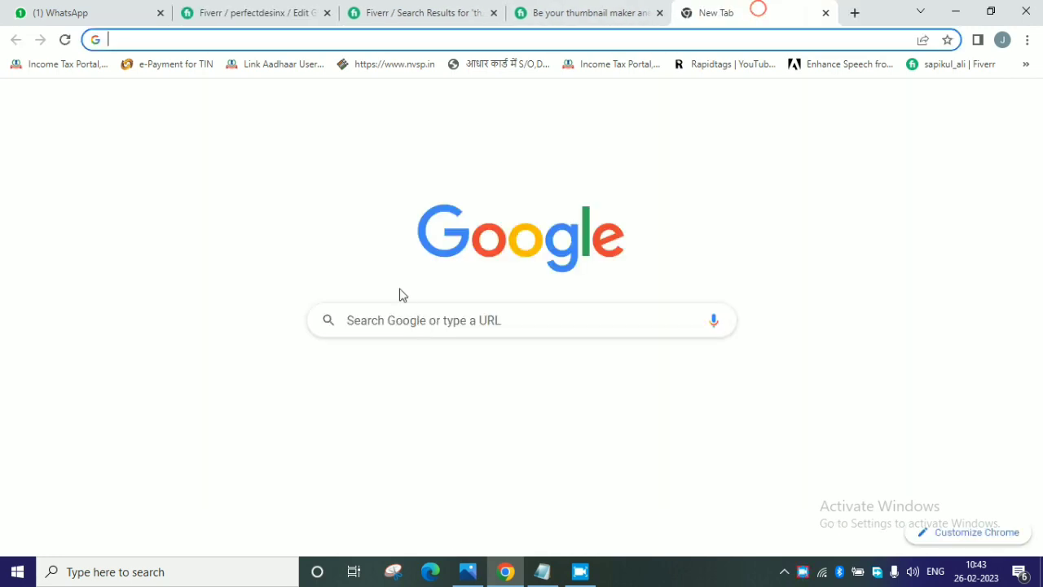
{"action": "left_click", "coordinate": [407, 326]}
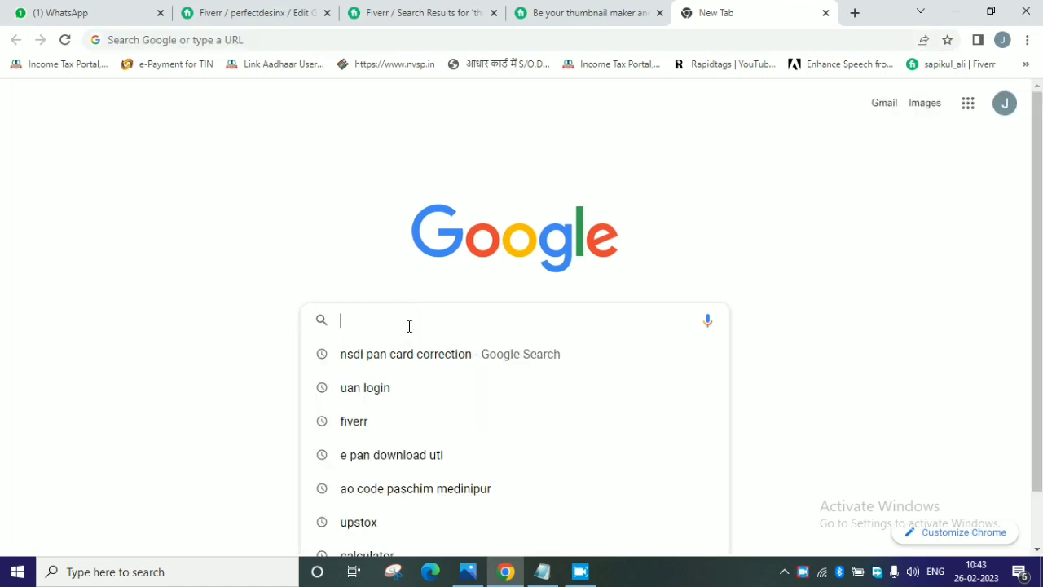
{"action": "type", "text": "thumn"}
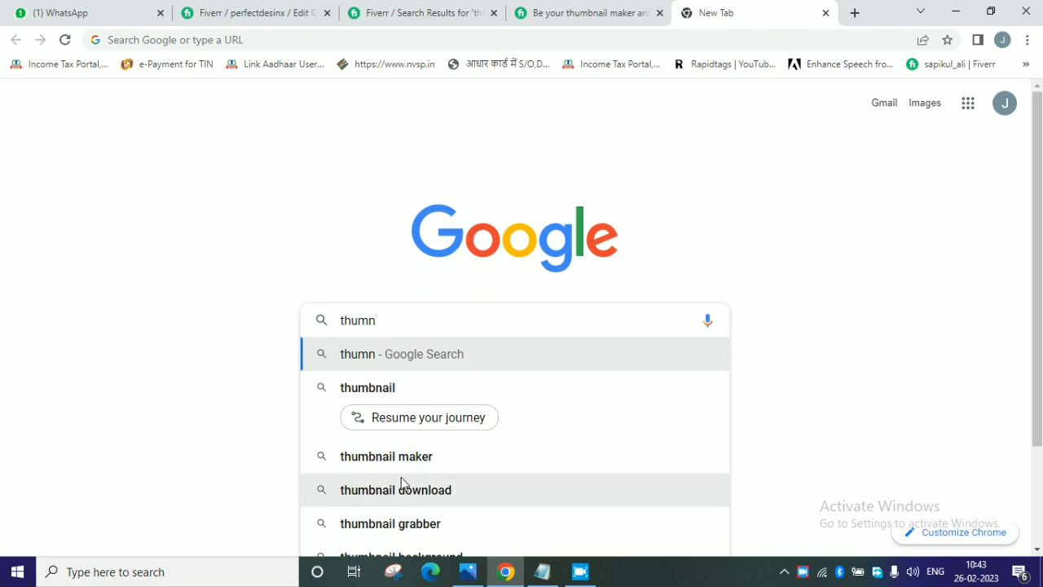
{"action": "left_click", "coordinate": [389, 458]}
Find the "People also ask" section in the search results and highlight its questions about thumbnail makers.
{"action": "scroll", "coordinate": [373, 428], "scroll_direction": "down", "scroll_amount": 5}
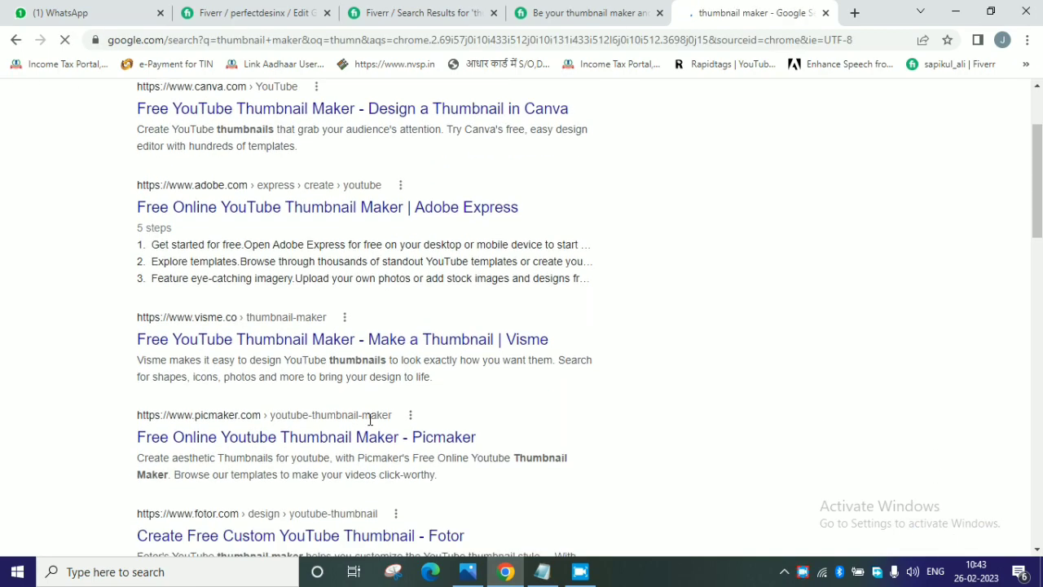
{"action": "scroll", "coordinate": [371, 425], "scroll_direction": "down", "scroll_amount": 4}
{"action": "scroll", "coordinate": [363, 420], "scroll_direction": "up", "scroll_amount": 3}
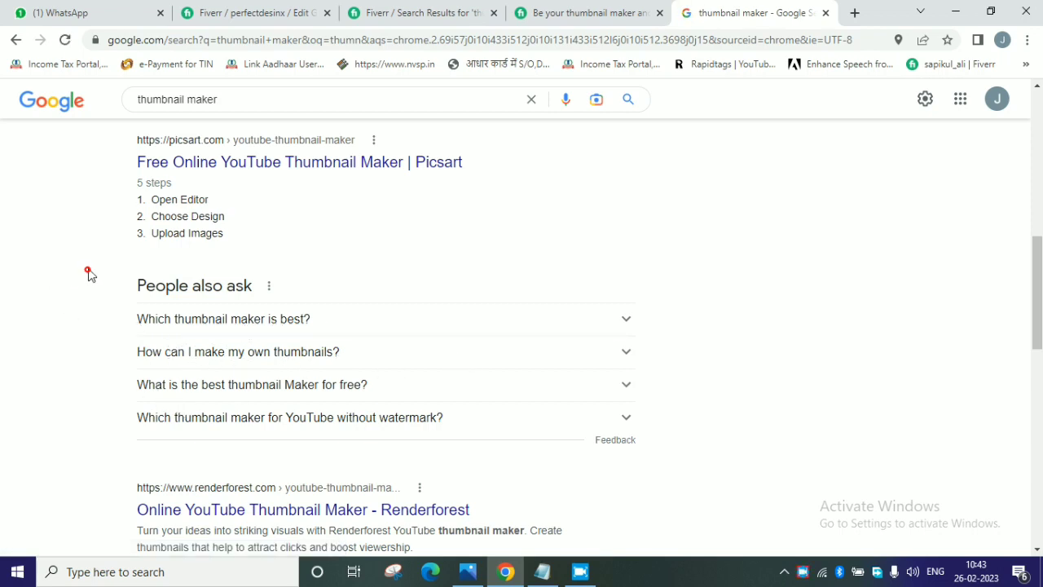
{"action": "left_click_drag", "start_coordinate": [87, 269], "coordinate": [470, 421]}
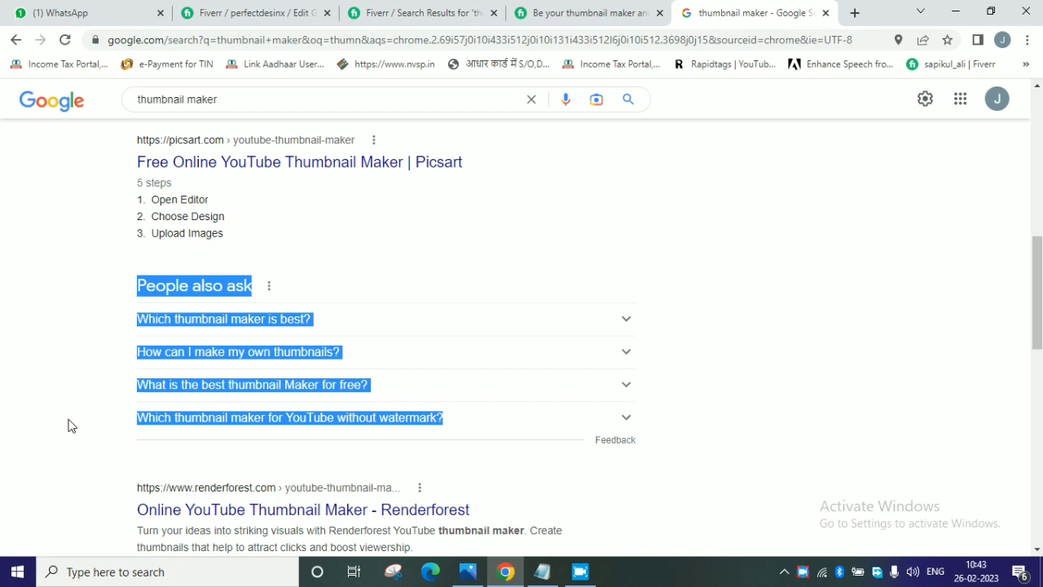
Return to the Fiverr gig editor, try to save and continue, and check the notice under the description.
{"action": "left_click", "coordinate": [183, 17]}
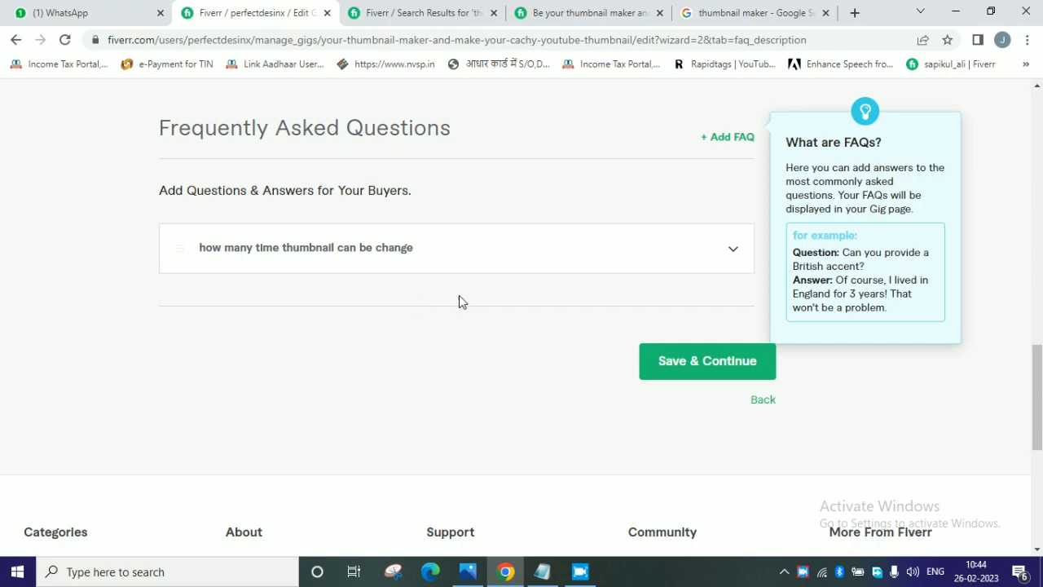
{"action": "left_click", "coordinate": [683, 372]}
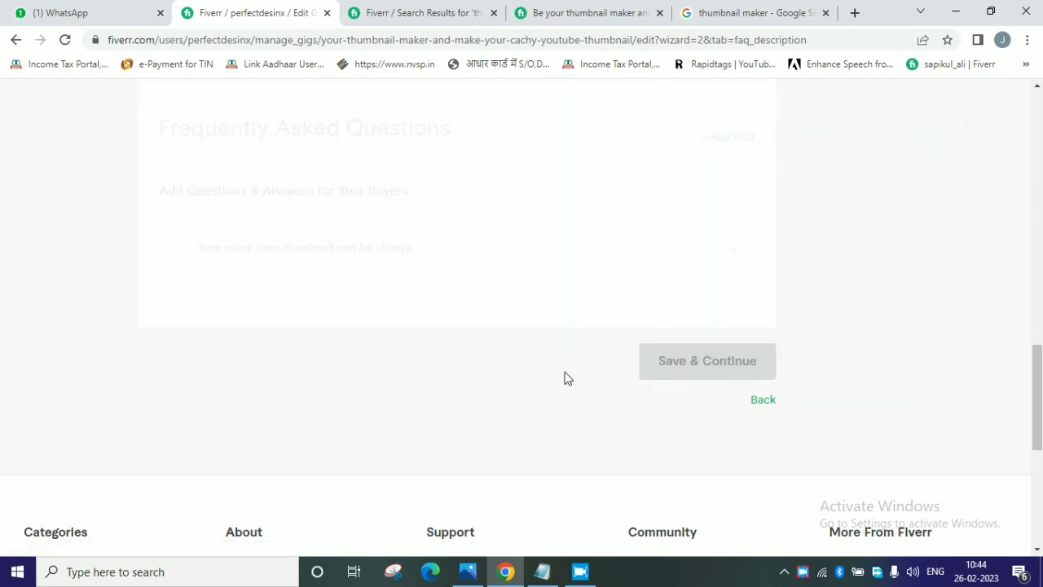
{"action": "scroll", "coordinate": [568, 378], "scroll_direction": "up", "scroll_amount": 1}
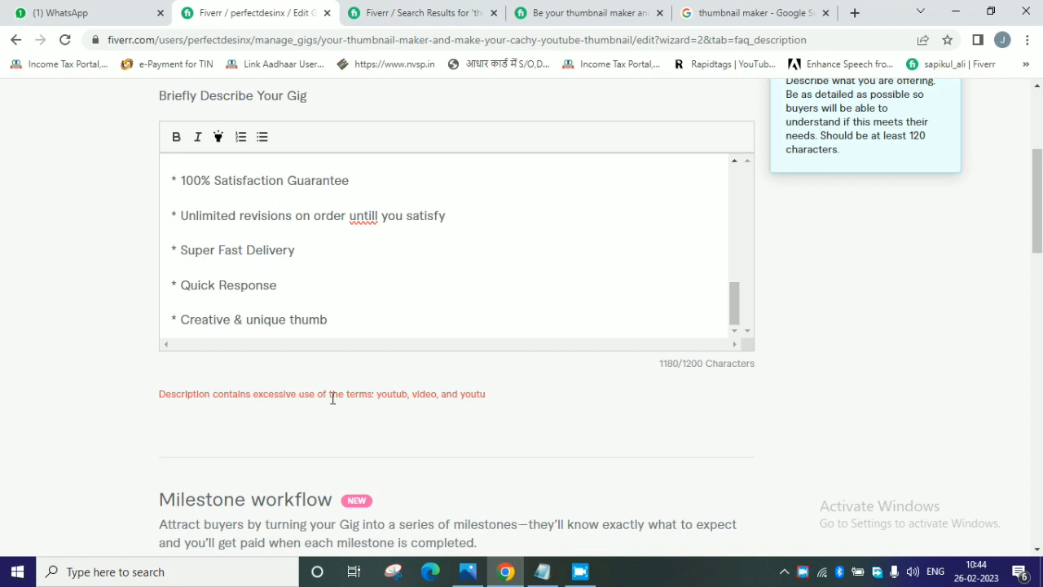
{"action": "scroll", "coordinate": [498, 392], "scroll_direction": "up", "scroll_amount": 3}
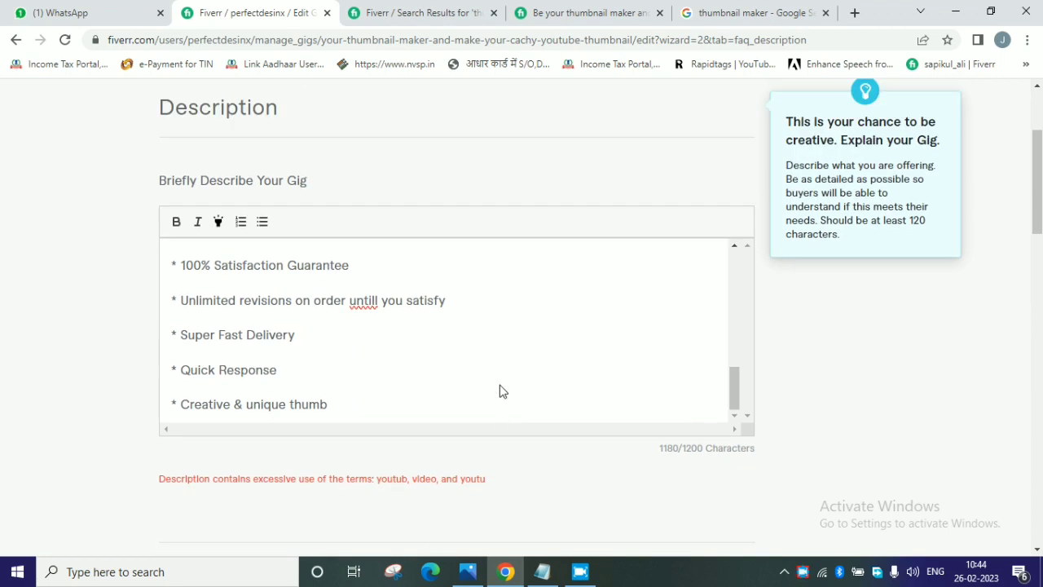
{"action": "scroll", "coordinate": [498, 391], "scroll_direction": "down", "scroll_amount": 3}
Delete the word "Youtube" from item 4, the banner maker line, in the description's numbered service list.
{"action": "left_click", "coordinate": [357, 317]}
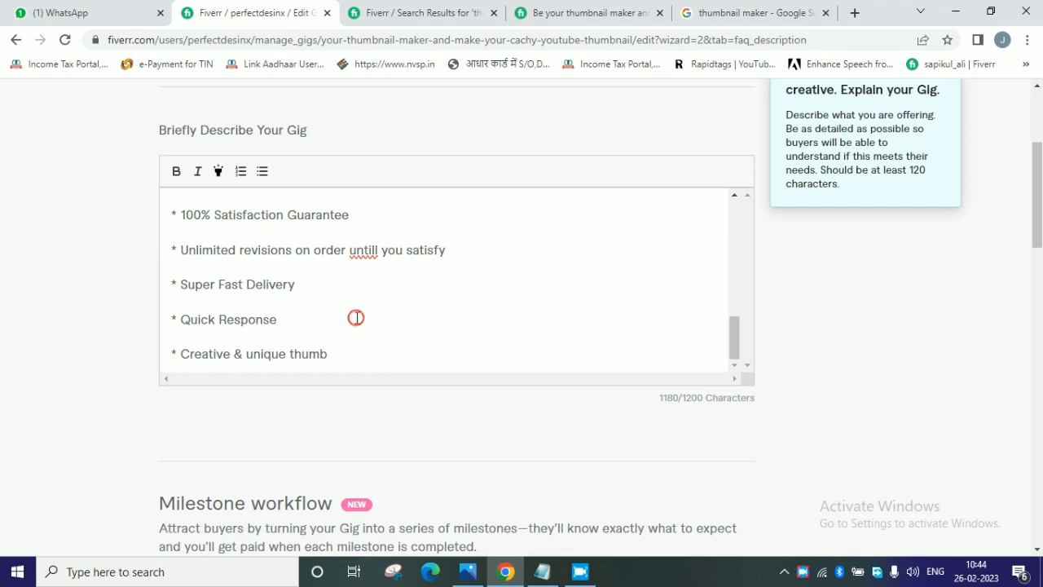
{"action": "key", "text": "Up"}
{"action": "key", "text": "Up"}
{"action": "key", "text": "Up"}
{"action": "key", "text": "Up"}
{"action": "key", "text": "Up"}
{"action": "key", "text": "Up"}
{"action": "key", "text": "Up"}
{"action": "key", "text": "Up"}
{"action": "key", "text": "Up"}
{"action": "key", "text": "Up"}
{"action": "key", "text": "Up"}
{"action": "key", "text": "Up"}
{"action": "key", "text": "Up"}
{"action": "key", "text": "Up"}
{"action": "key", "text": "Up"}
{"action": "key", "text": "Up"}
{"action": "key", "text": "Up"}
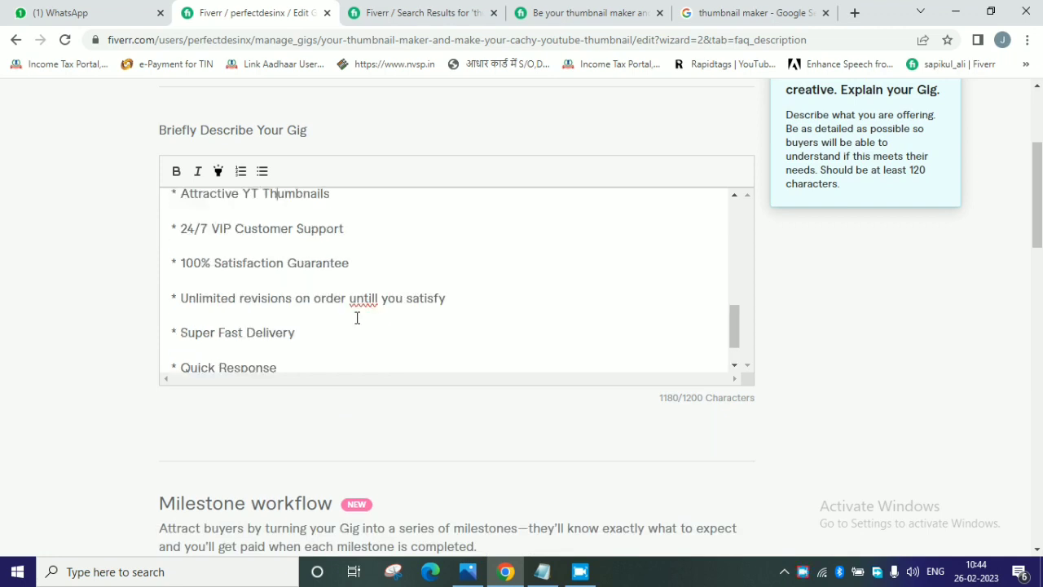
{"action": "key", "text": "Up"}
{"action": "key", "text": "Up"}
{"action": "key", "text": "Up"}
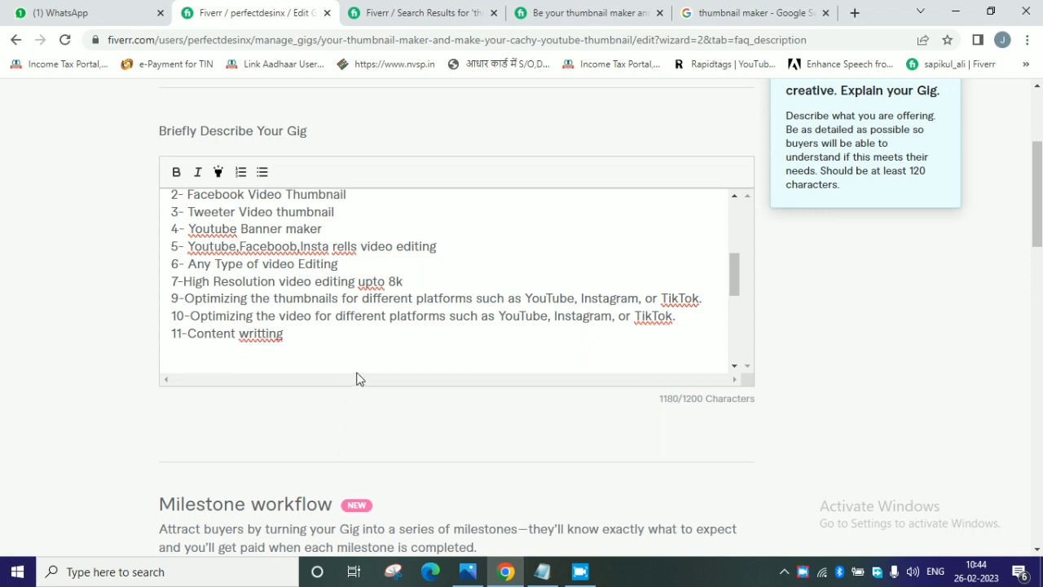
{"action": "scroll", "coordinate": [356, 377], "scroll_direction": "up", "scroll_amount": 1}
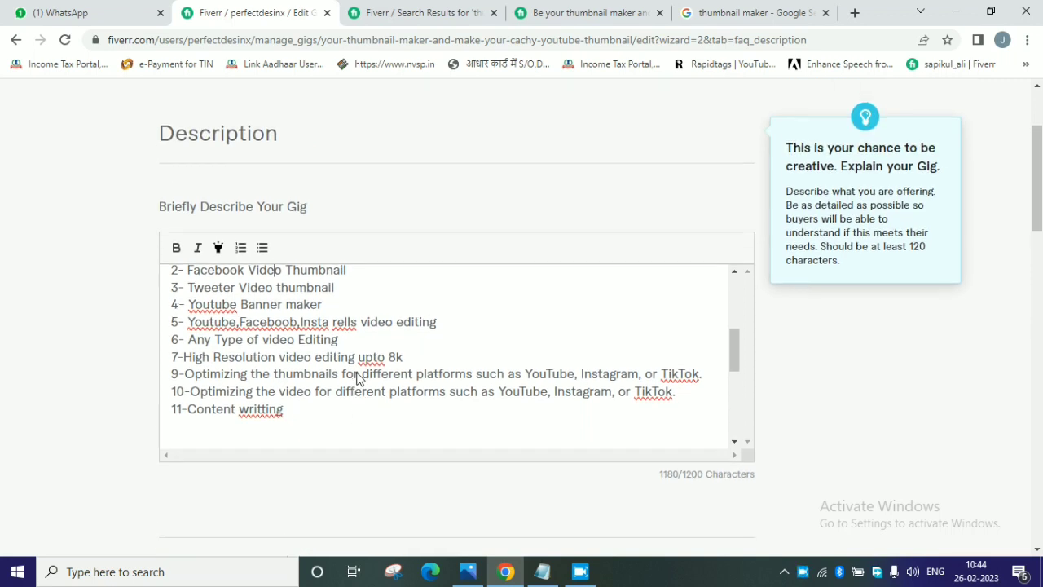
{"action": "left_click", "coordinate": [237, 326]}
{"action": "left_click_drag", "start_coordinate": [239, 305], "coordinate": [191, 305]}
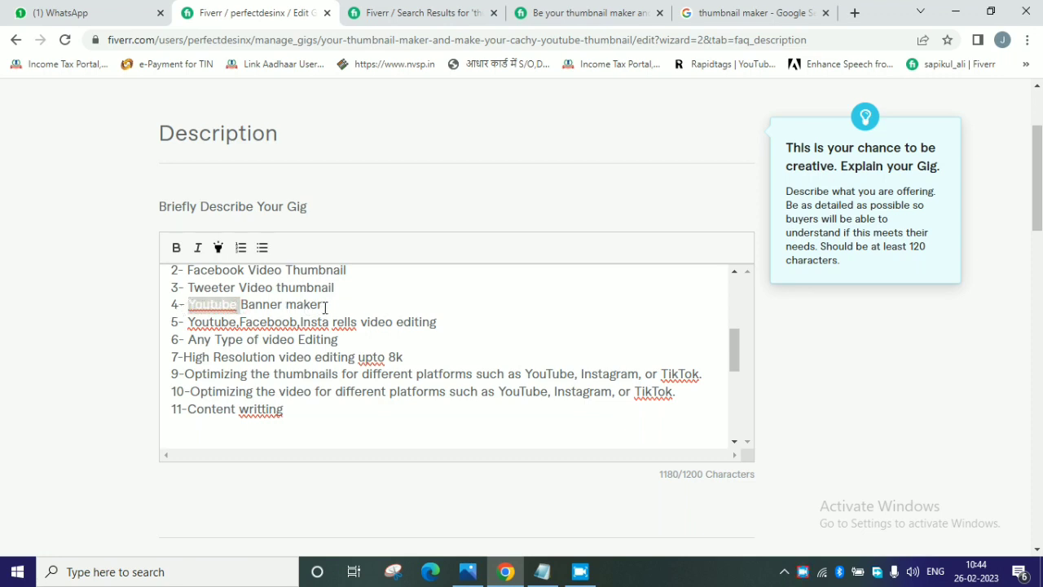
{"action": "left_click_drag", "start_coordinate": [324, 305], "coordinate": [170, 307]}
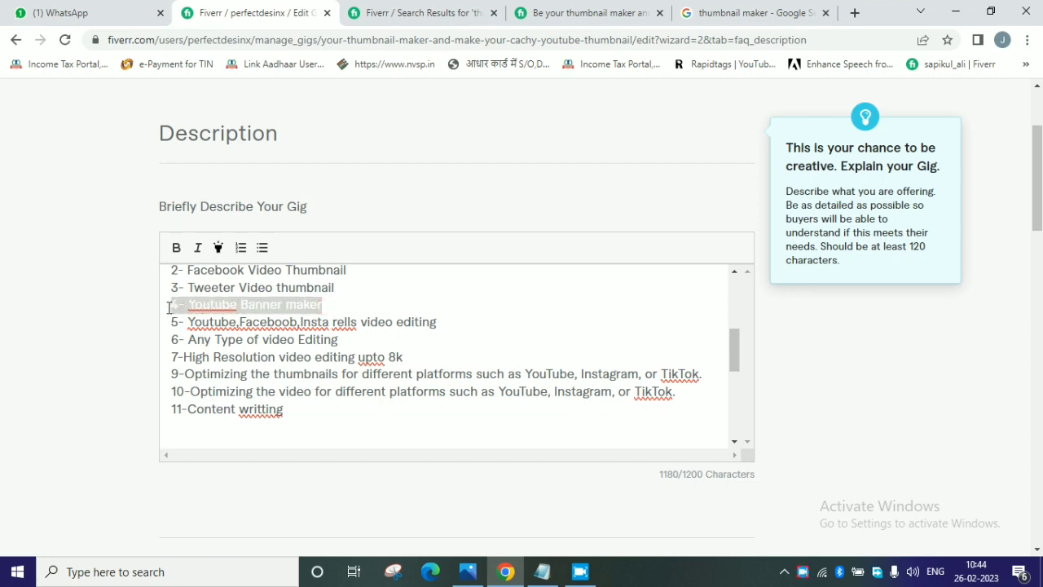
{"action": "left_click", "coordinate": [236, 307]}
{"action": "key", "text": "BackSpace"}
{"action": "key", "text": "BackSpace"}
{"action": "key", "text": "BackSpace"}
{"action": "key", "text": "BackSpace"}
{"action": "key", "text": "BackSpace"}
{"action": "key", "text": "BackSpace"}
{"action": "key", "text": "BackSpace"}
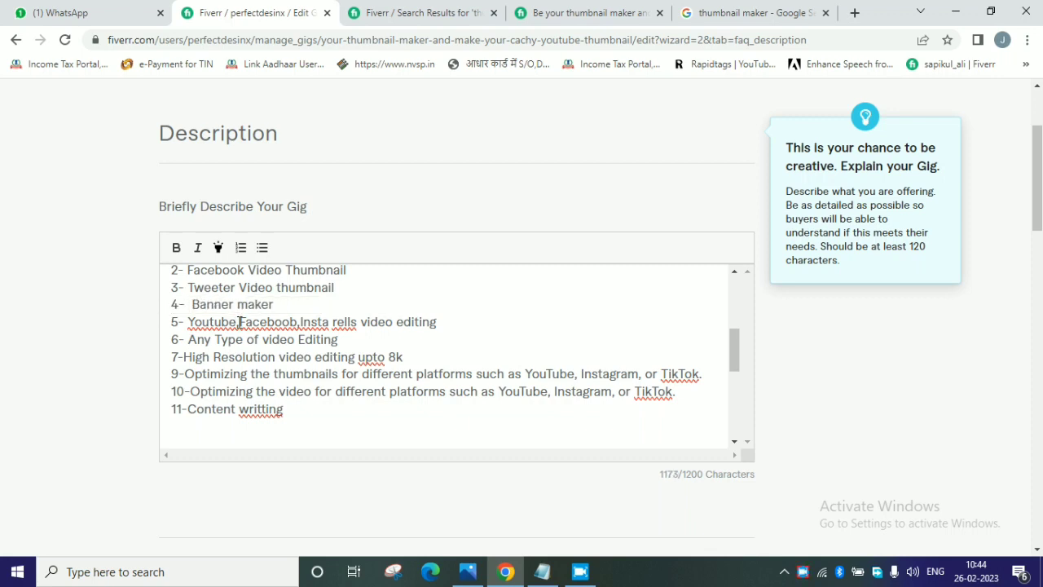
Delete "Youtube," from the start of item 5, the video editing line, in the description's service list.
{"action": "left_click", "coordinate": [238, 322]}
{"action": "key", "text": "BackSpace"}
{"action": "key", "text": "BackSpace"}
{"action": "key", "text": "BackSpace"}
{"action": "key", "text": "BackSpace"}
{"action": "key", "text": "BackSpace"}
{"action": "key", "text": "BackSpace"}
{"action": "key", "text": "BackSpace"}
{"action": "key", "text": "BackSpace"}
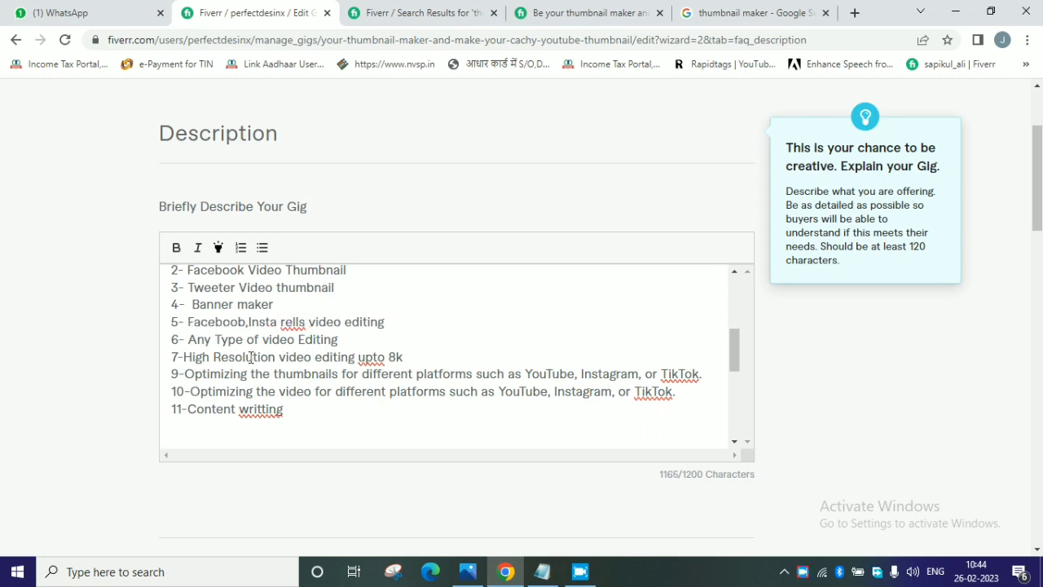
Trim the end of item 9, about optimizing thumbnails for different platforms, in the description's service list.
{"action": "scroll", "coordinate": [307, 415], "scroll_direction": "down", "scroll_amount": 5}
{"action": "scroll", "coordinate": [307, 415], "scroll_direction": "up", "scroll_amount": 10}
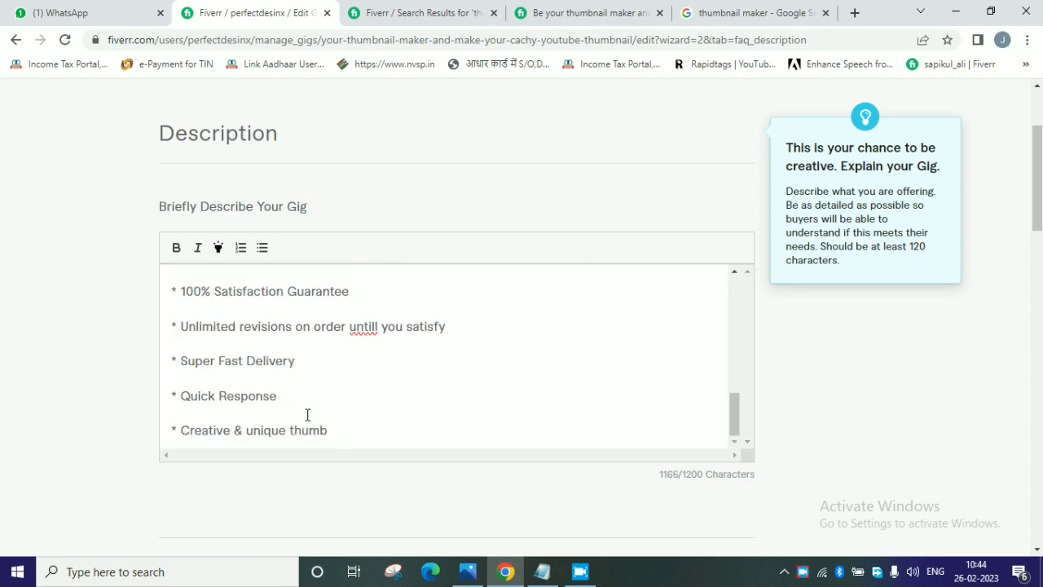
{"action": "scroll", "coordinate": [566, 383], "scroll_direction": "up", "scroll_amount": 2}
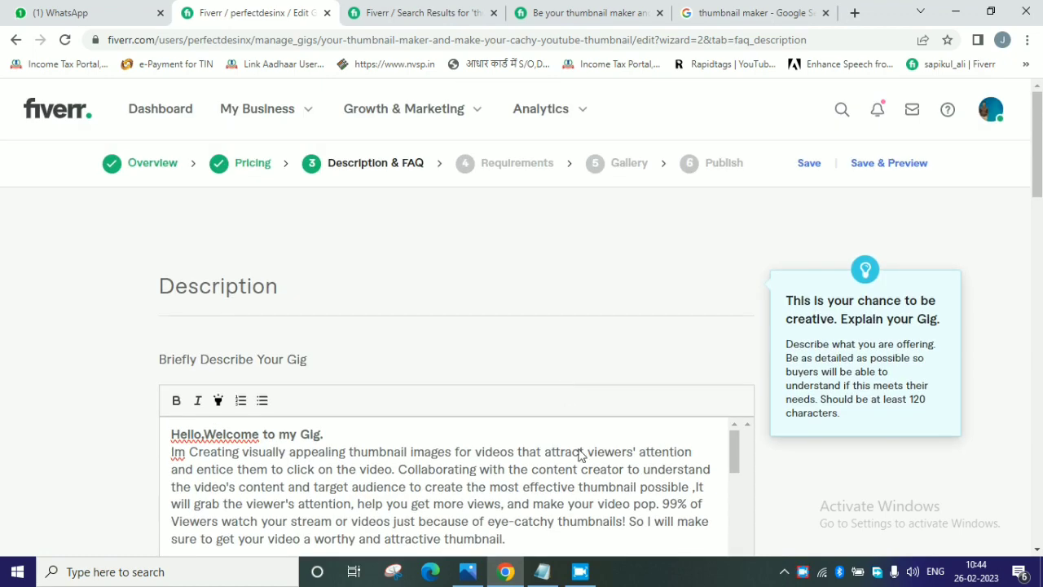
{"action": "scroll", "coordinate": [587, 484], "scroll_direction": "down", "scroll_amount": 5}
{"action": "scroll", "coordinate": [588, 484], "scroll_direction": "up", "scroll_amount": 2}
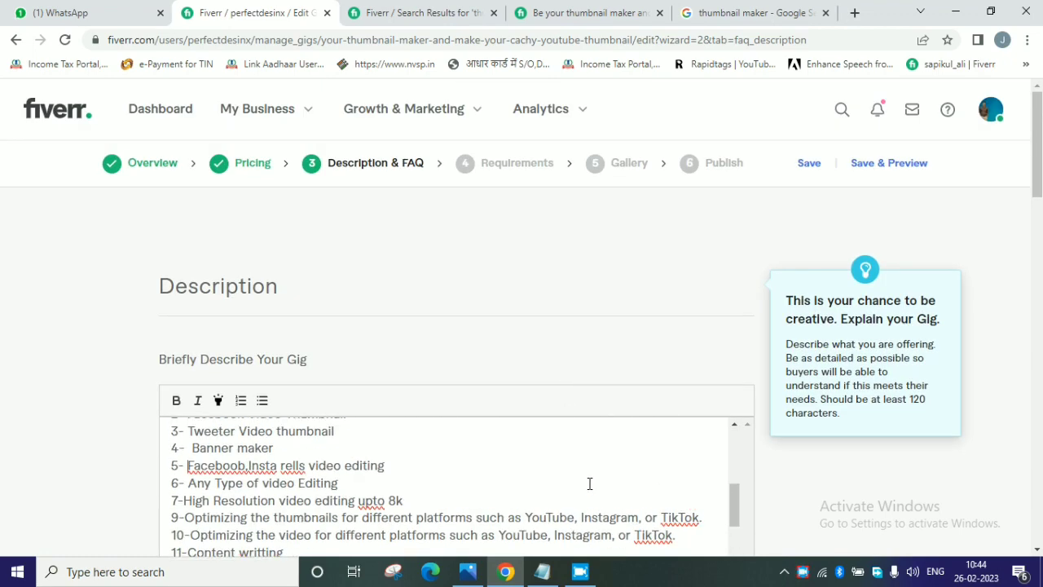
{"action": "left_click", "coordinate": [703, 519]}
{"action": "key", "text": "BackSpace"}
{"action": "key", "text": "BackSpace"}
{"action": "key", "text": "BackSpace"}
{"action": "key", "text": "BackSpace"}
{"action": "key", "text": "BackSpace"}
{"action": "key", "text": "BackSpace"}
{"action": "scroll", "coordinate": [576, 496], "scroll_direction": "down", "scroll_amount": 5}
{"action": "scroll", "coordinate": [698, 398], "scroll_direction": "down", "scroll_amount": 10}
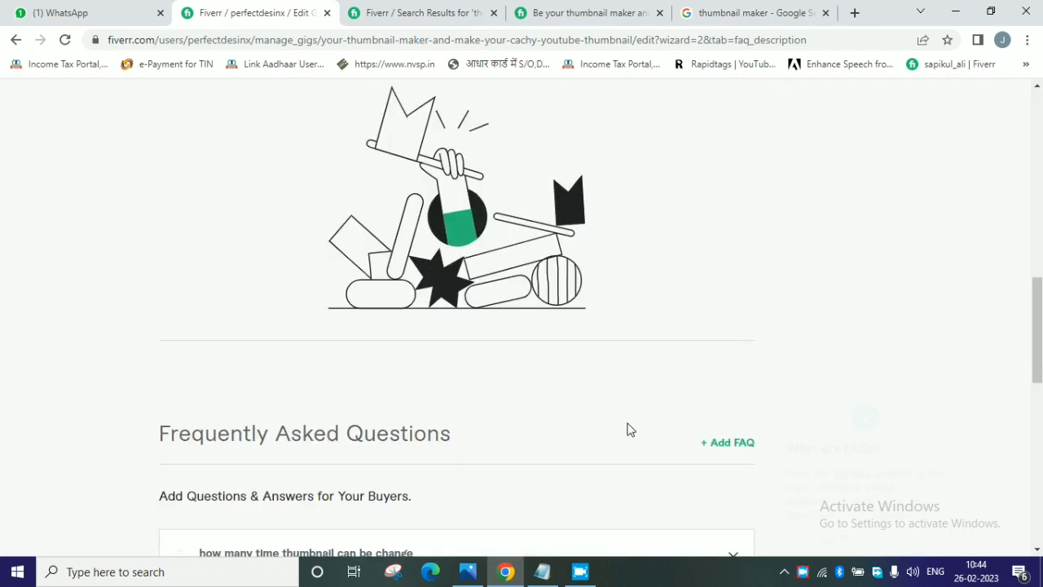
{"action": "scroll", "coordinate": [625, 427], "scroll_direction": "down", "scroll_amount": 3}
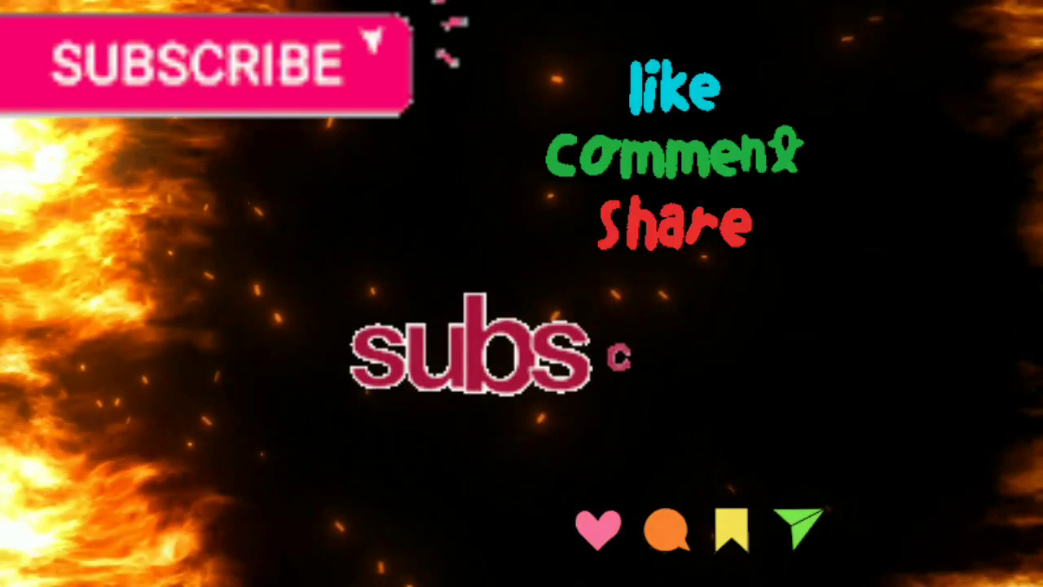
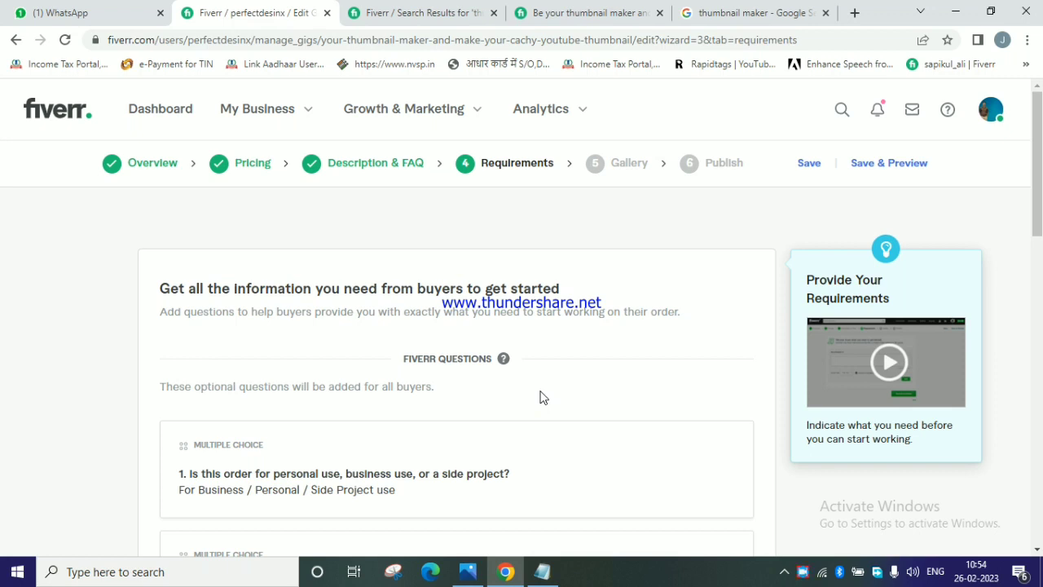
Review Fiverr's preset buyer questions in Requirements and try to save and continue without adding a custom question.
{"action": "scroll", "coordinate": [539, 397], "scroll_direction": "down", "scroll_amount": 2}
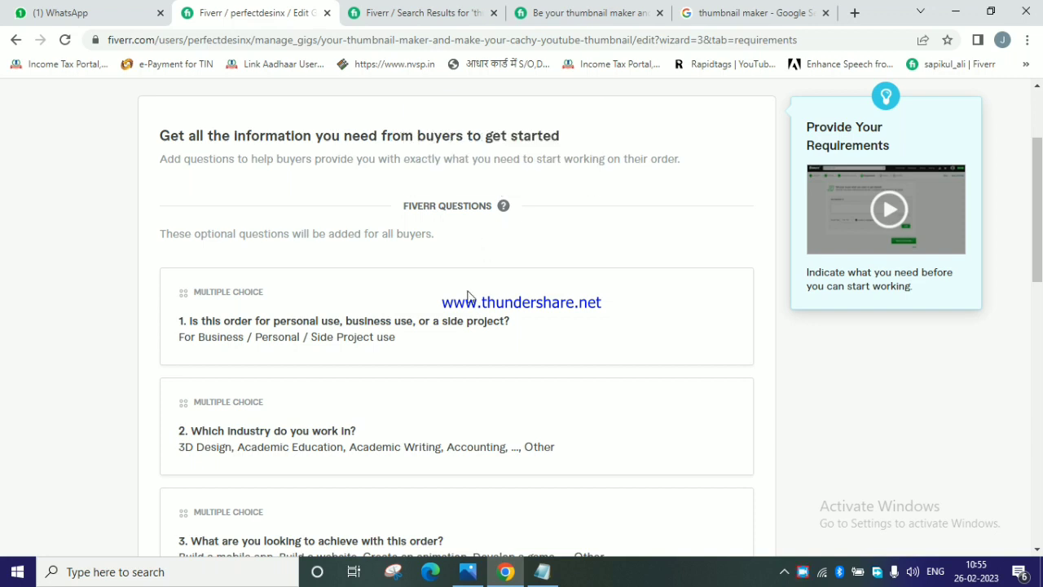
{"action": "scroll", "coordinate": [637, 325], "scroll_direction": "down", "scroll_amount": 1}
{"action": "scroll", "coordinate": [636, 326], "scroll_direction": "down", "scroll_amount": 4}
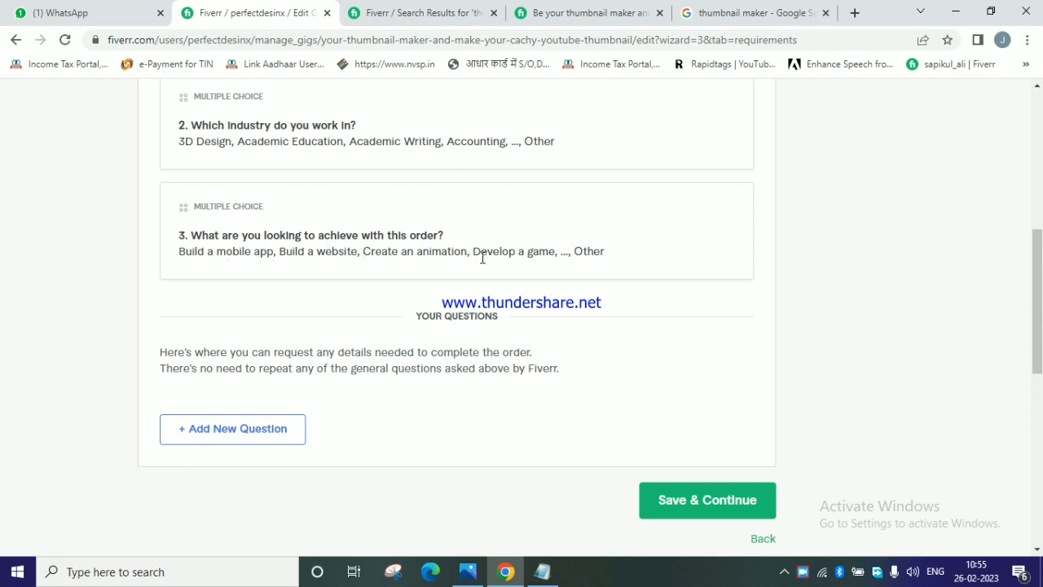
{"action": "scroll", "coordinate": [511, 336], "scroll_direction": "down", "scroll_amount": 1}
{"action": "scroll", "coordinate": [511, 336], "scroll_direction": "up", "scroll_amount": 2}
{"action": "scroll", "coordinate": [511, 336], "scroll_direction": "down", "scroll_amount": 2}
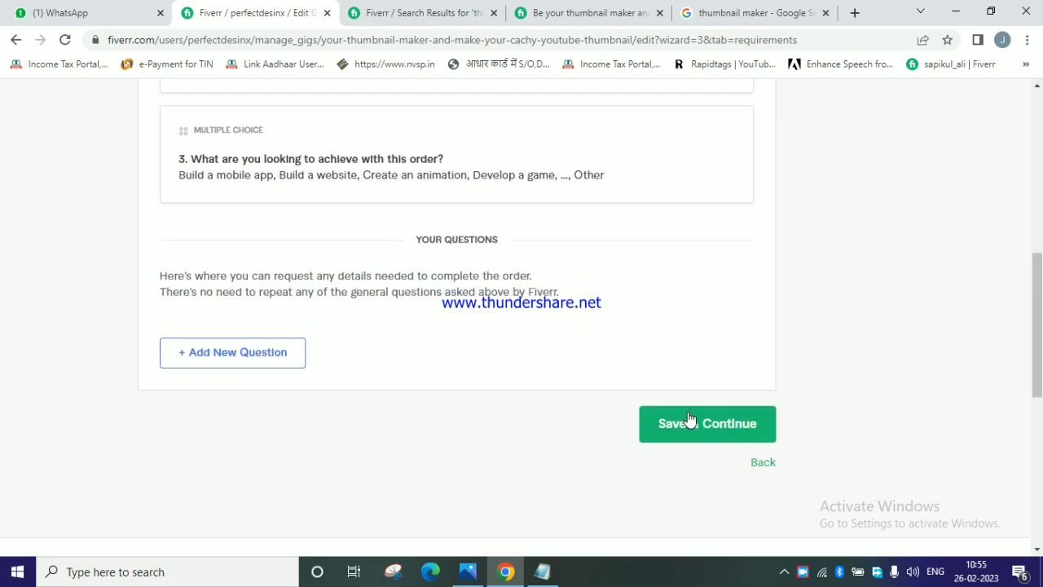
{"action": "left_click", "coordinate": [688, 418]}
{"action": "scroll", "coordinate": [636, 383], "scroll_direction": "down", "scroll_amount": 1}
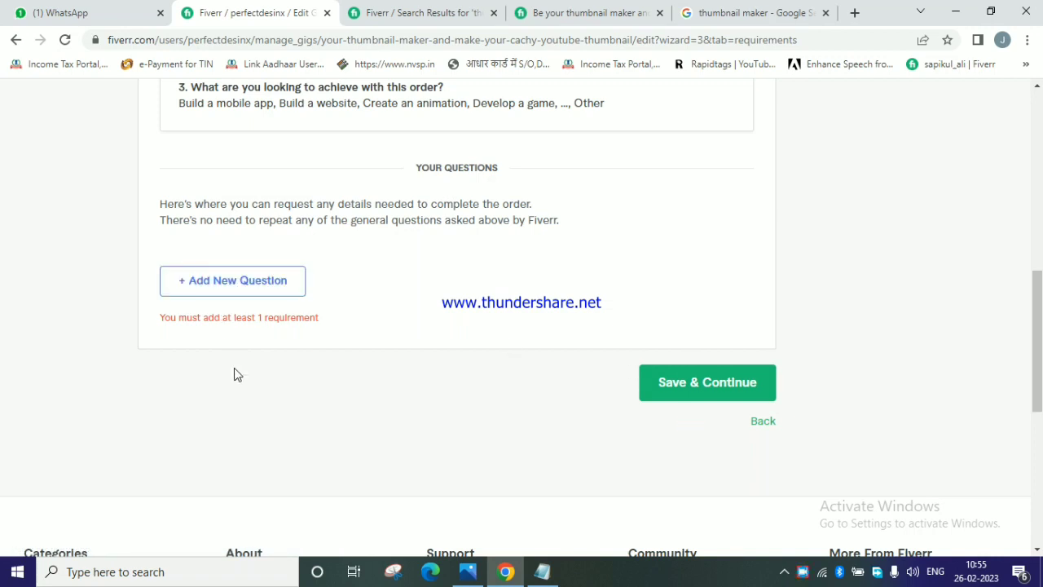
Open the form for adding a new custom question to the buyer requirements.
{"action": "scroll", "coordinate": [310, 297], "scroll_direction": "up", "scroll_amount": 1}
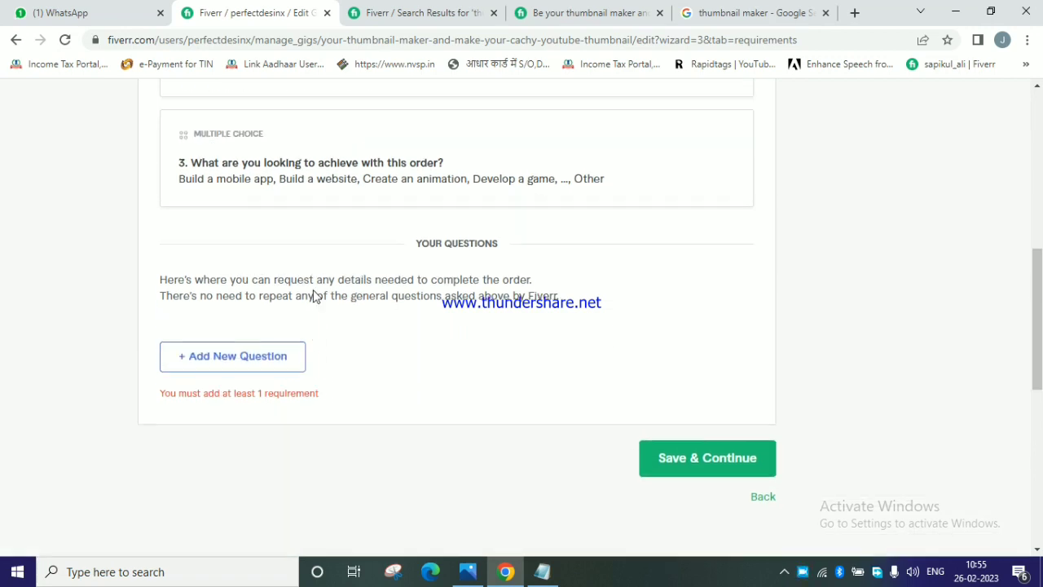
{"action": "left_click", "coordinate": [262, 362]}
{"action": "scroll", "coordinate": [260, 359], "scroll_direction": "down", "scroll_amount": 1}
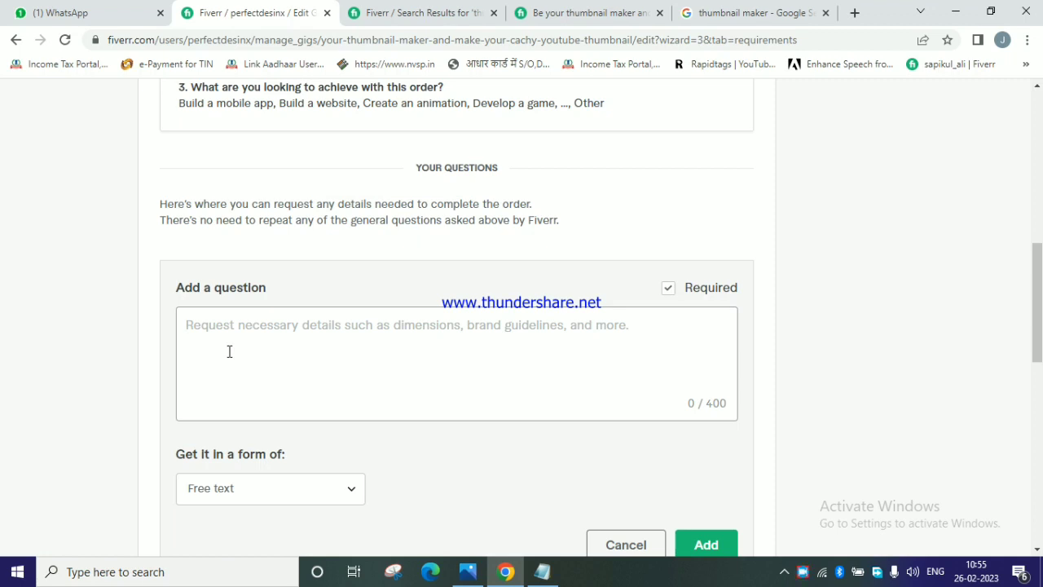
{"action": "type", "text": "Yo"}
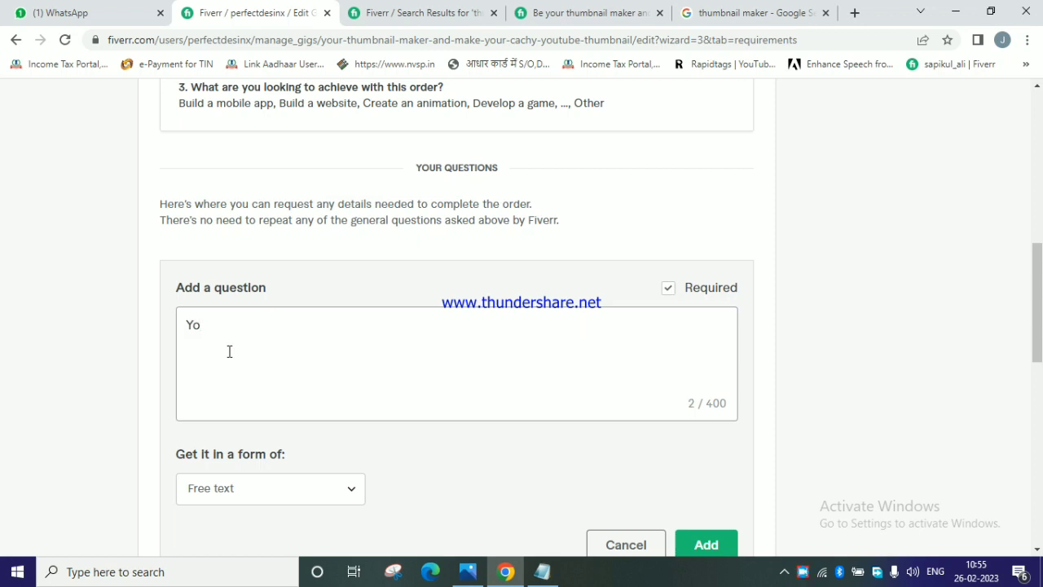
{"action": "key", "text": "BackSpace"}
{"action": "key", "text": "BackSpace"}
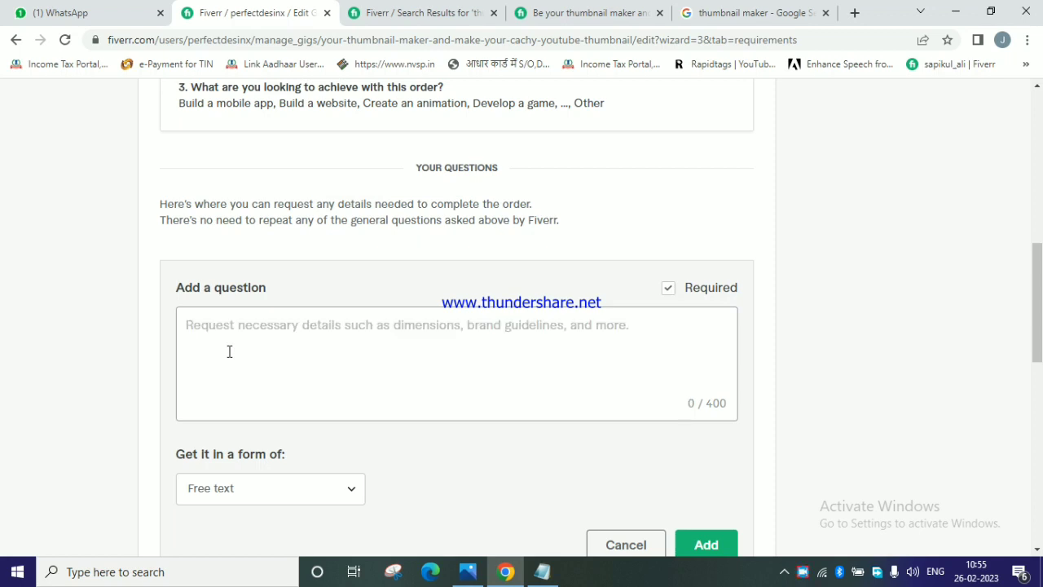
{"action": "type", "text": "pLEASE MP"}
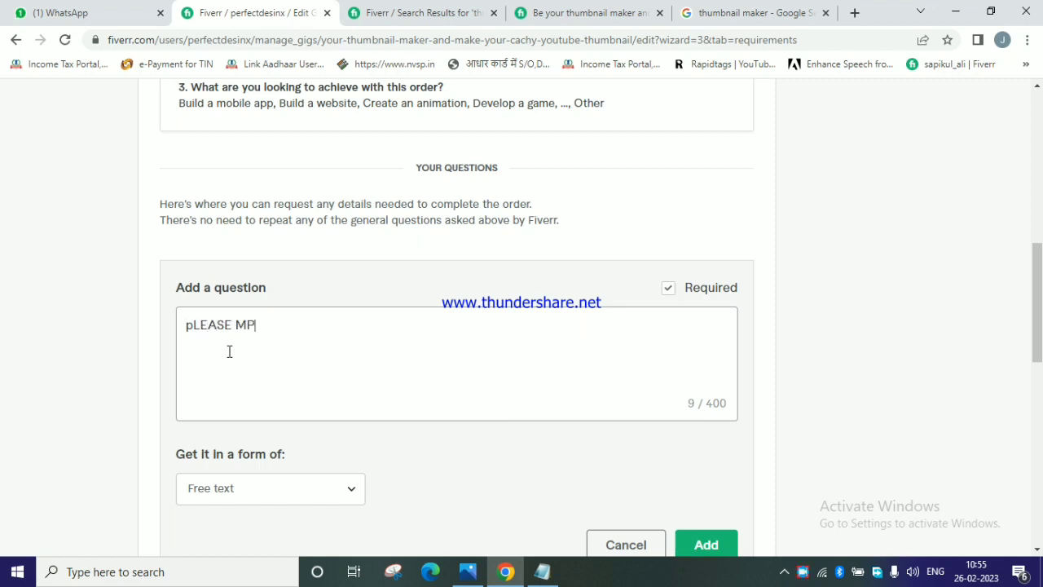
{"action": "key", "text": "BackSpace"}
{"action": "key", "text": "BackSpace"}
{"action": "key", "text": "BackSpace"}
{"action": "key", "text": "BackSpace"}
{"action": "key", "text": "BackSpace"}
{"action": "key", "text": "BackSpace"}
{"action": "key", "text": "BackSpace"}
{"action": "key", "text": "BackSpace"}
{"action": "key", "text": "BackSpace"}
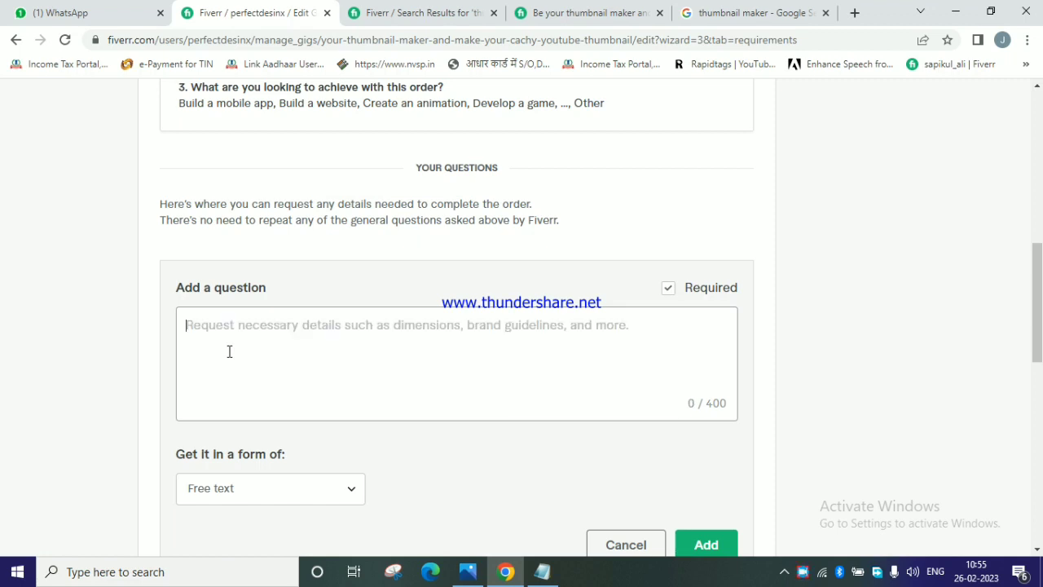
Write "Please provide below details" as the opening line of the new buyer question.
{"action": "type", "text": "P"}
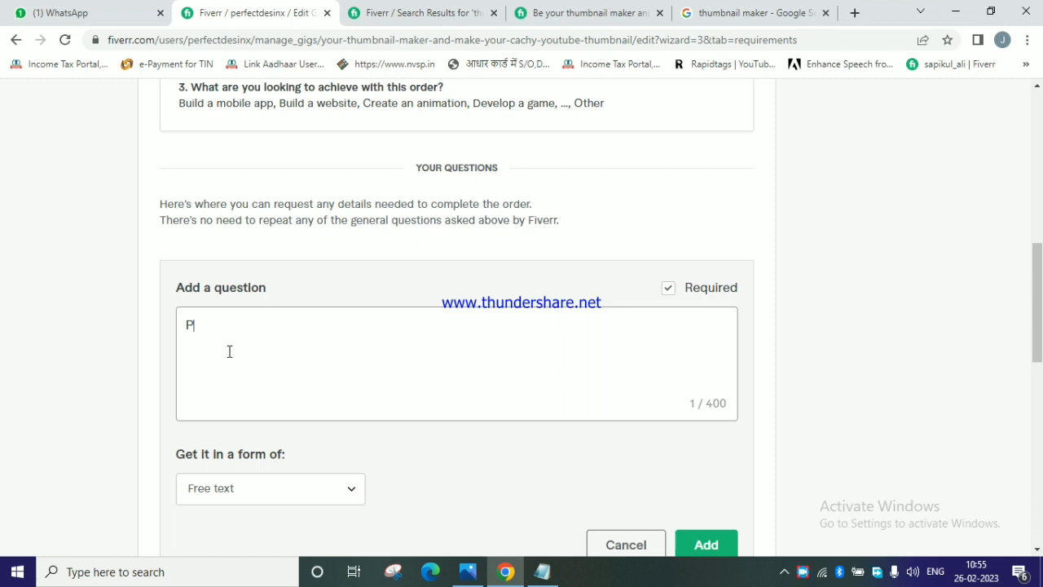
{"action": "type", "text": "lease prove"}
{"action": "key", "text": "BackSpace"}
{"action": "key", "text": "BackSpace"}
{"action": "key", "text": "BackSpace"}
{"action": "key", "text": "BackSpace"}
{"action": "type", "text": "ovide bwlow"}
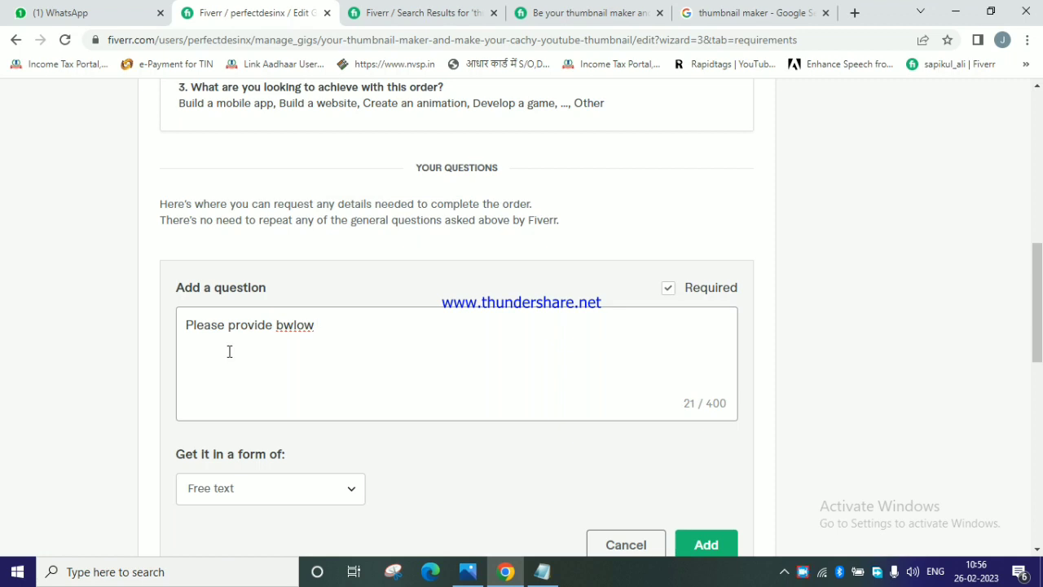
{"action": "key", "text": "BackSpace"}
{"action": "key", "text": "BackSpace"}
{"action": "key", "text": "BackSpace"}
{"action": "key", "text": "BackSpace"}
{"action": "key", "text": "BackSpace"}
{"action": "type", "text": "elow detail"}
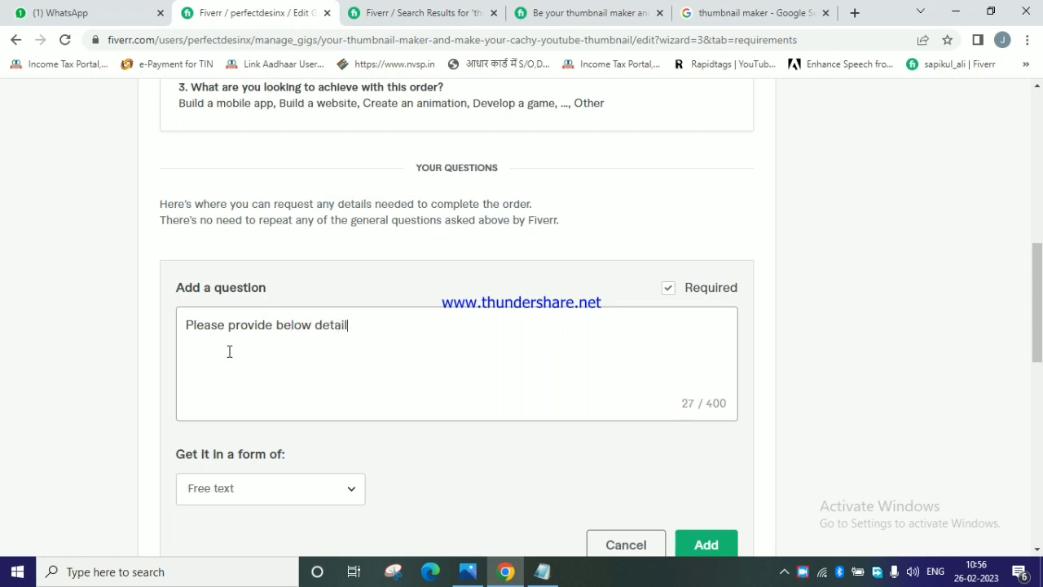
{"action": "type", "text": "s "}
{"action": "type", "text": "1-Name"}
Add "1-Video Description" as the first listed item on a new line of the question.
{"action": "key", "text": "BackSpace"}
{"action": "key", "text": "BackSpace"}
{"action": "key", "text": "BackSpace"}
{"action": "key", "text": "BackSpace"}
{"action": "type", "text": "Video.Descriptio"}
{"action": "key", "text": "BackSpace"}
{"action": "type", "text": "om"}
{"action": "type", "text": "n"}
{"action": "type", "text": "2-"}
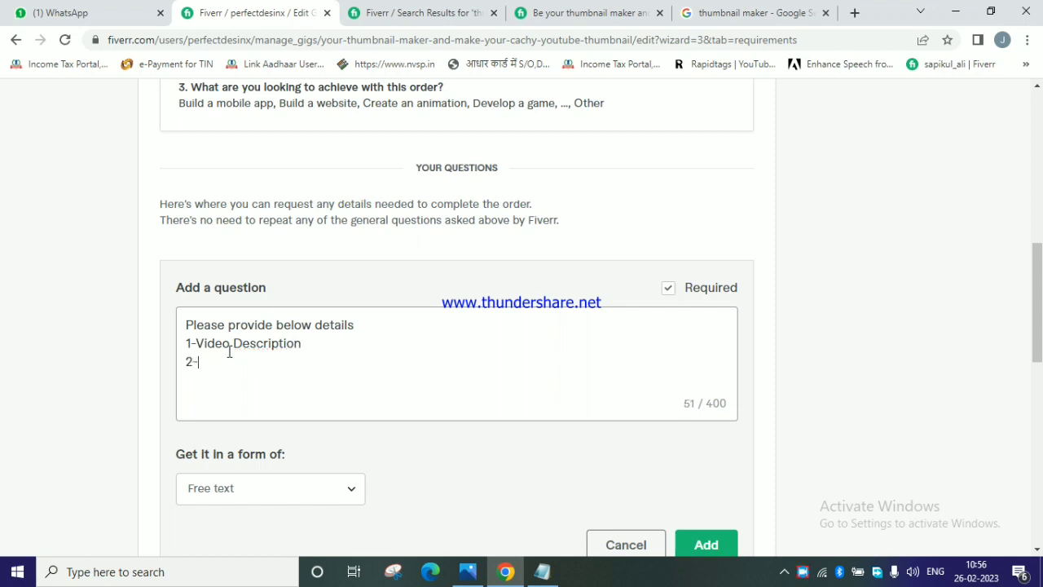
{"action": "type", "text": "C"}
Add "2-Channel name" as the second listed item on a new line of the question.
{"action": "key", "text": "BackSpace"}
{"action": "type", "text": "Channelk"}
{"action": "key", "text": "BackSpace"}
{"action": "key", "text": "BackSpace"}
{"action": "type", "text": "l nam"}
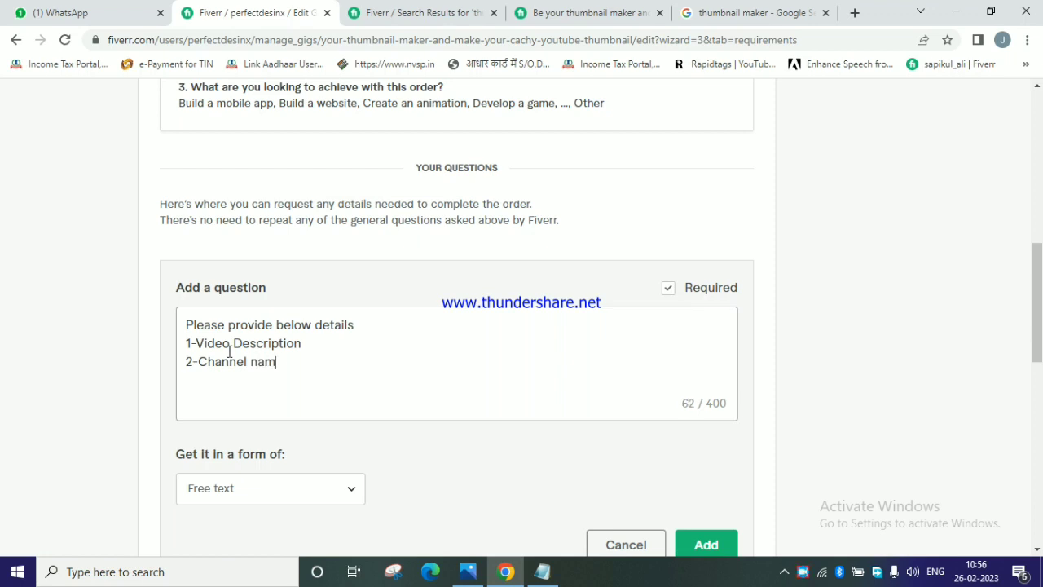
{"action": "type", "text": "e 3-Content descrip"}
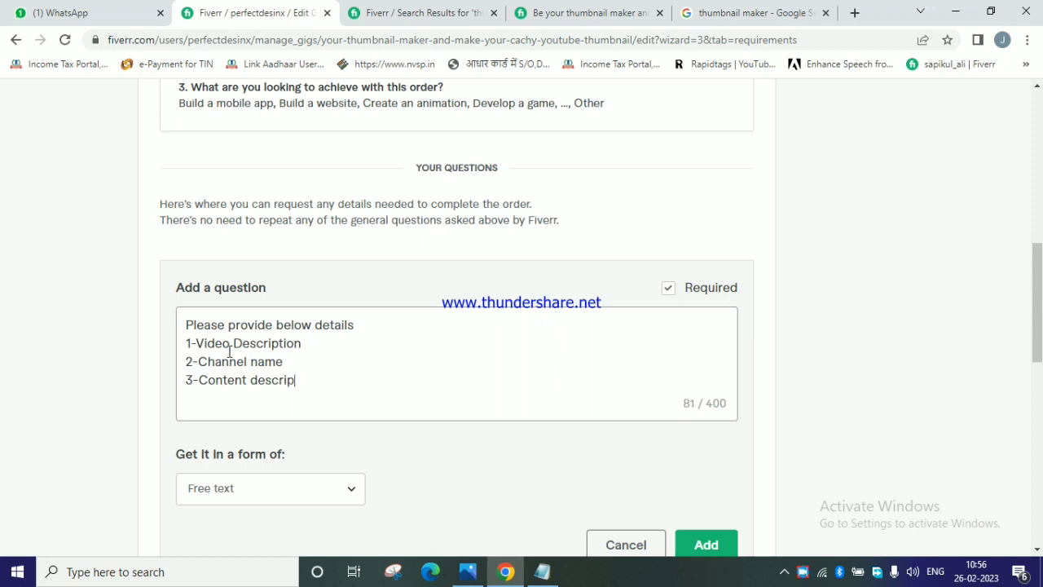
{"action": "type", "text": "tion "}
{"action": "type", "text": "4-"}
{"action": "type", "text": "Others"}
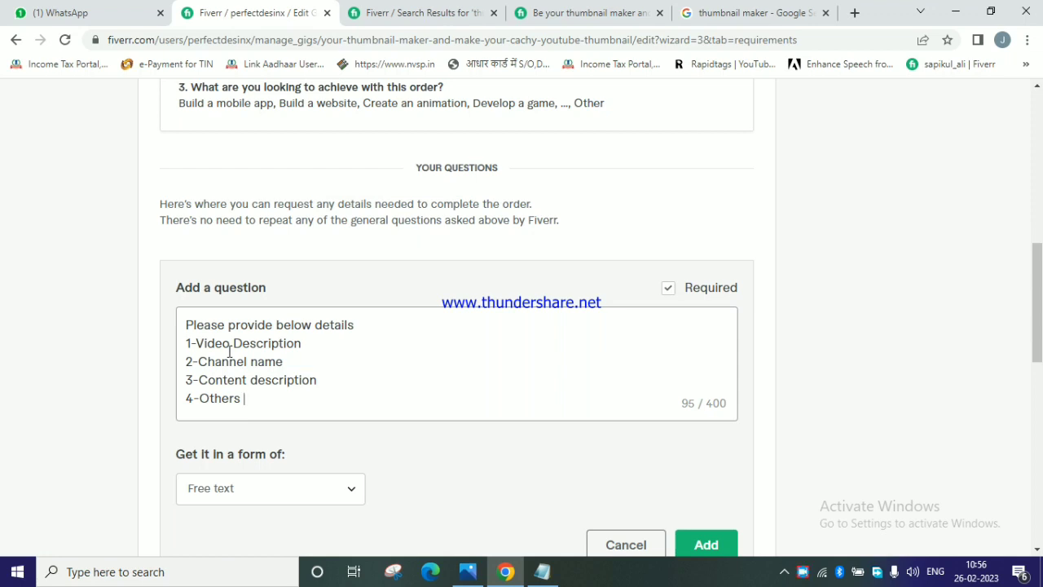
Add "3-Content description" and "4-Others ." as the last two items of the question, each on its own line.
{"action": "type", "text": "."}
Add the question with its answer format kept as Free text, and save and continue to the Gallery stage.
{"action": "scroll", "coordinate": [265, 326], "scroll_direction": "down", "scroll_amount": 2}
{"action": "left_click", "coordinate": [254, 341]}
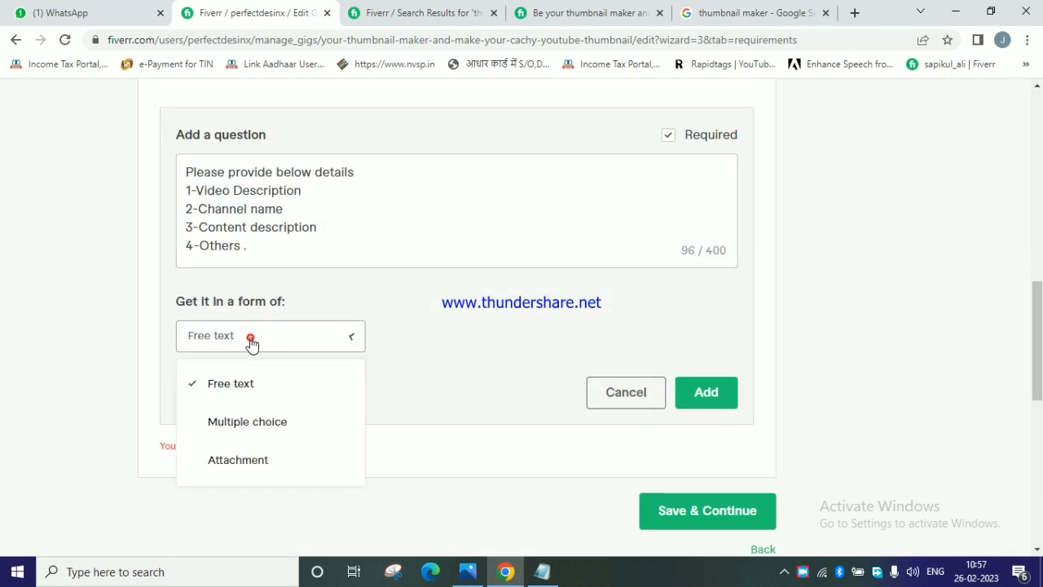
{"action": "left_click", "coordinate": [251, 342]}
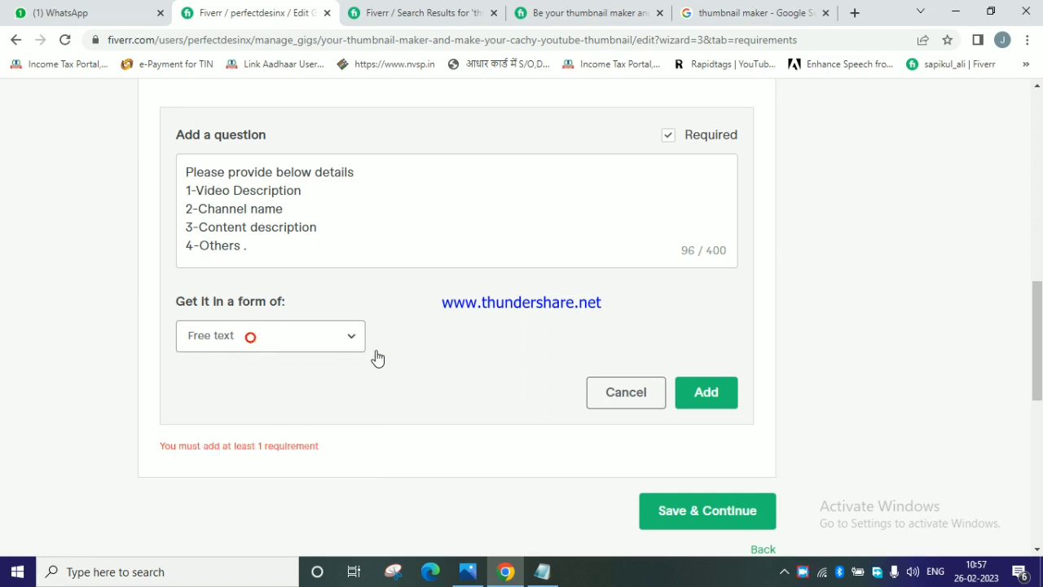
{"action": "left_click", "coordinate": [705, 394]}
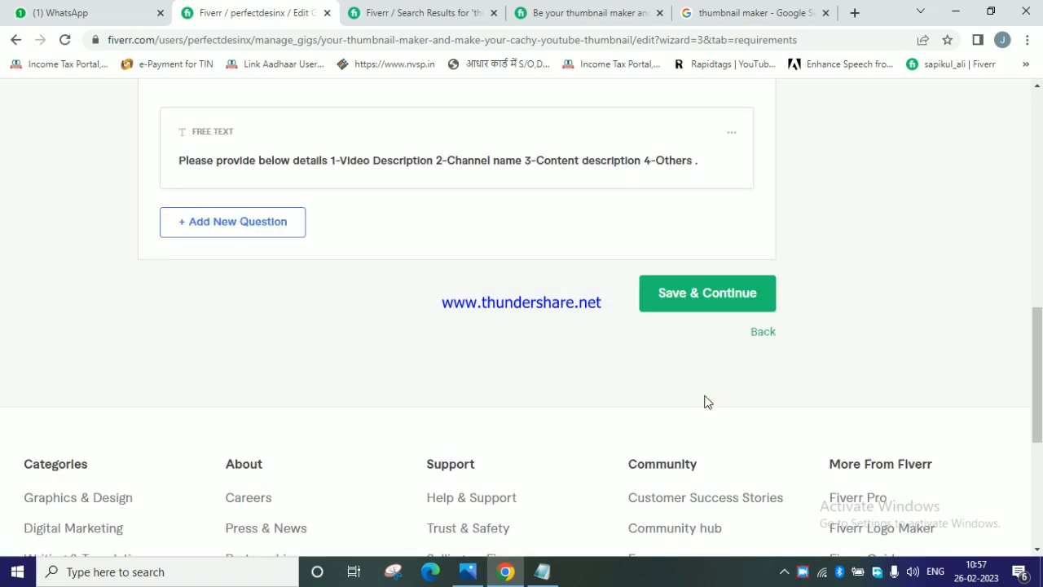
{"action": "left_click", "coordinate": [683, 303]}
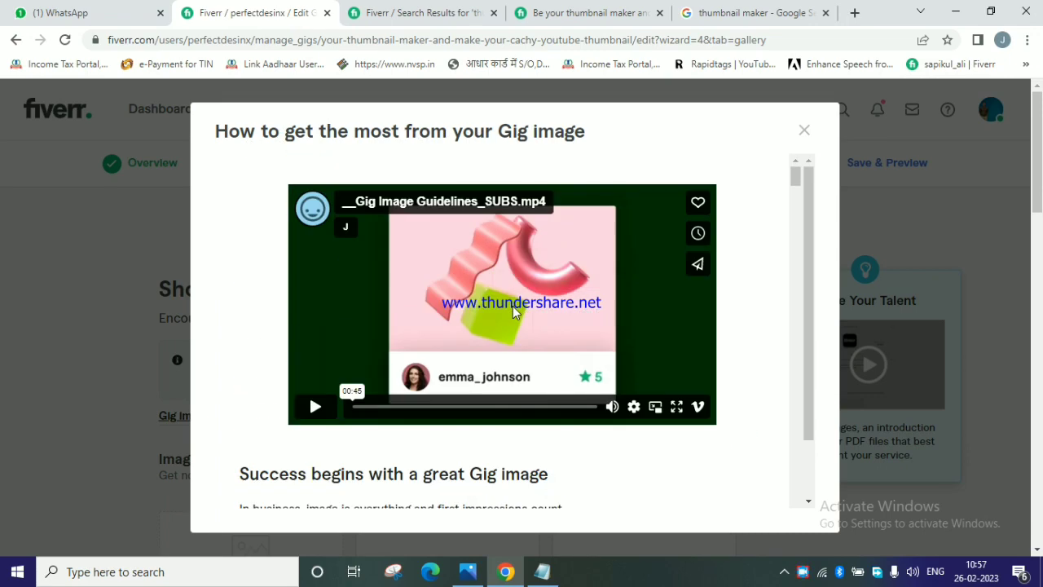
Skim the guidelines on getting the most from the gig image and close them.
{"action": "scroll", "coordinate": [513, 312], "scroll_direction": "down", "scroll_amount": 15}
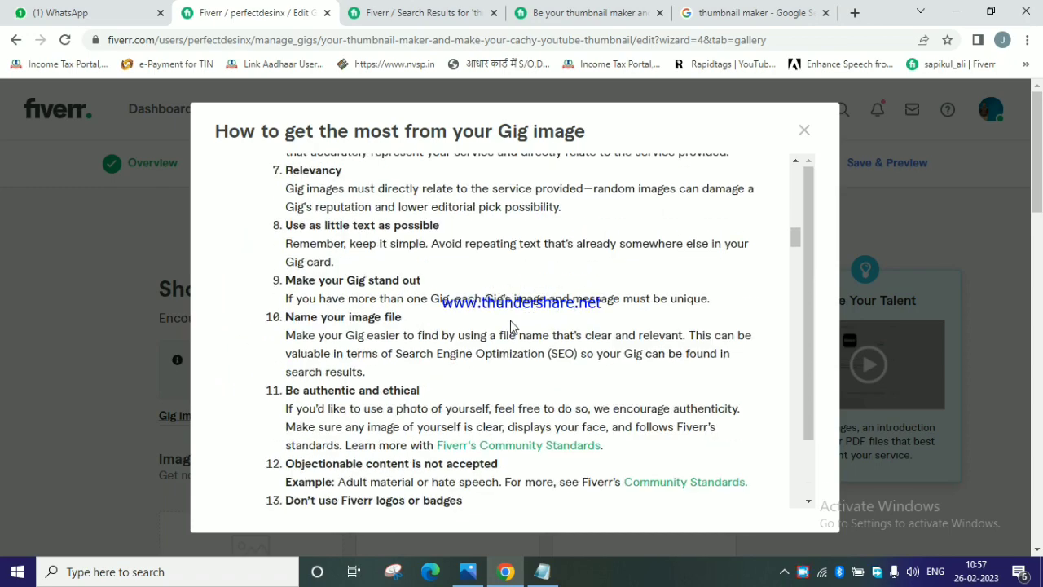
{"action": "scroll", "coordinate": [513, 326], "scroll_direction": "down", "scroll_amount": 20}
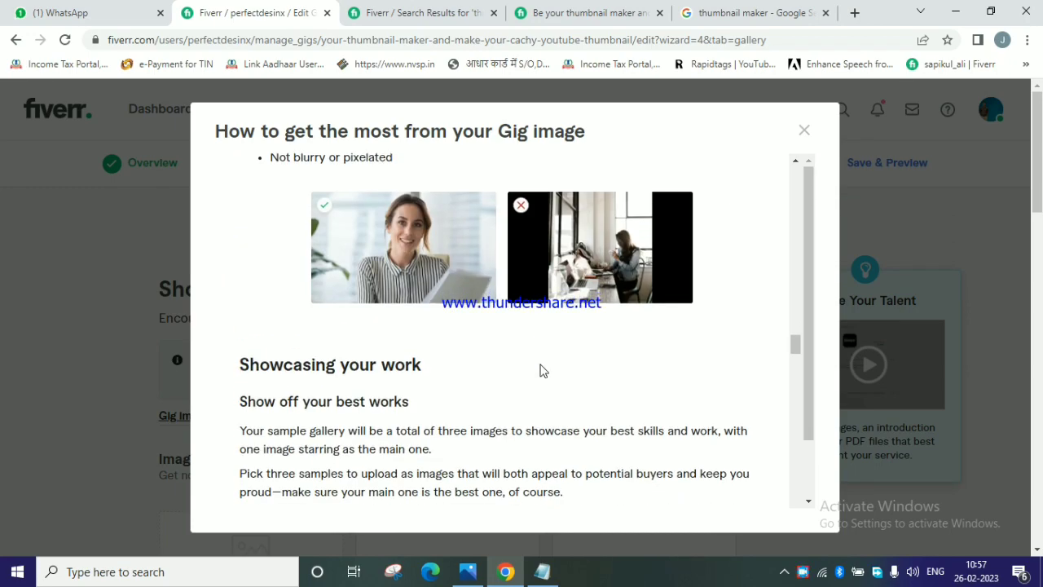
{"action": "scroll", "coordinate": [541, 369], "scroll_direction": "down", "scroll_amount": 10}
{"action": "left_click", "coordinate": [803, 133]}
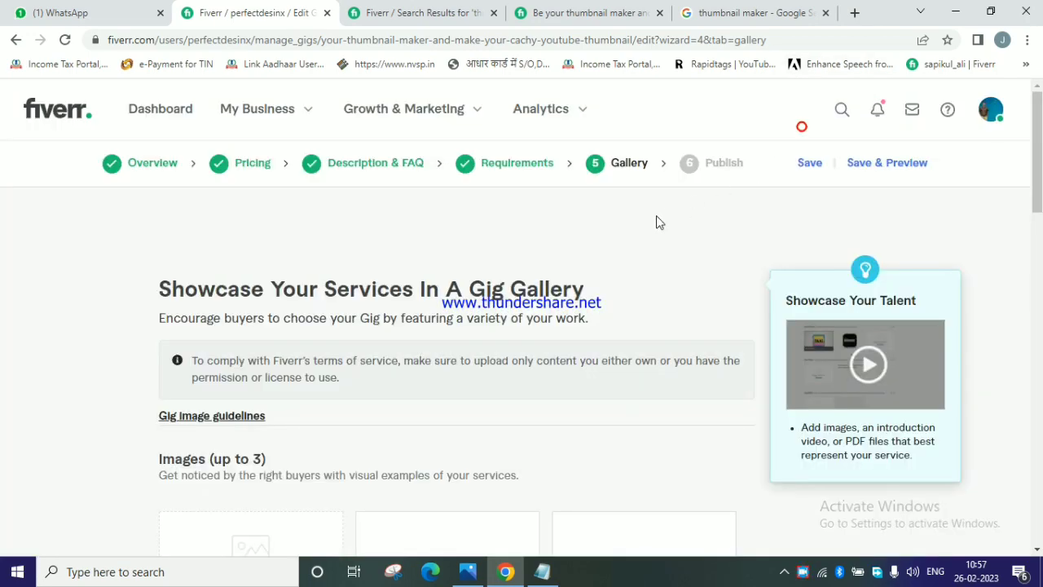
Upload "Blue And Red Modern Music Youtube Thumbnail" from Downloads as the first gig gallery image.
{"action": "scroll", "coordinate": [576, 266], "scroll_direction": "down", "scroll_amount": 2}
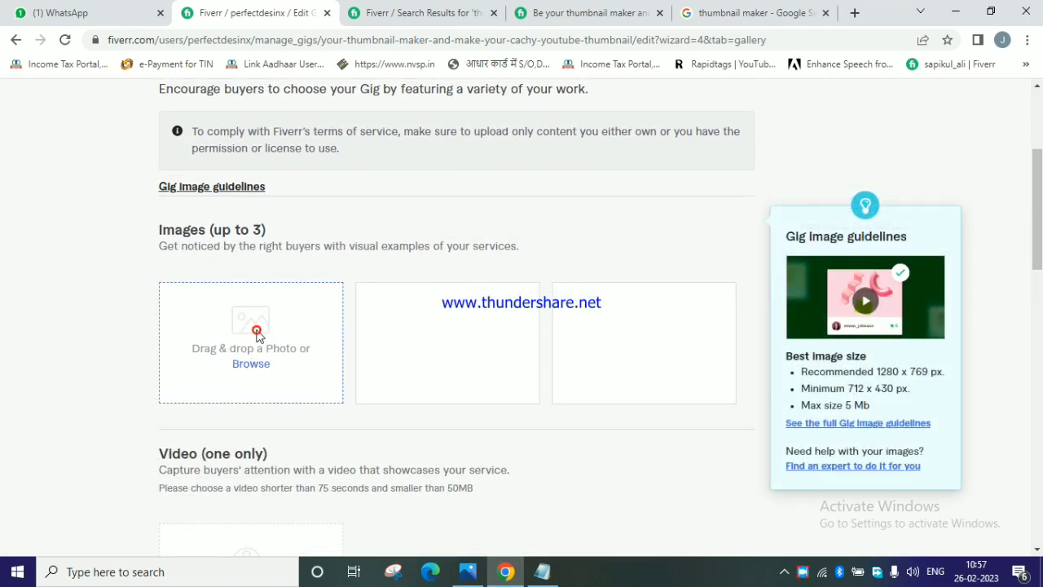
{"action": "left_click", "coordinate": [251, 366]}
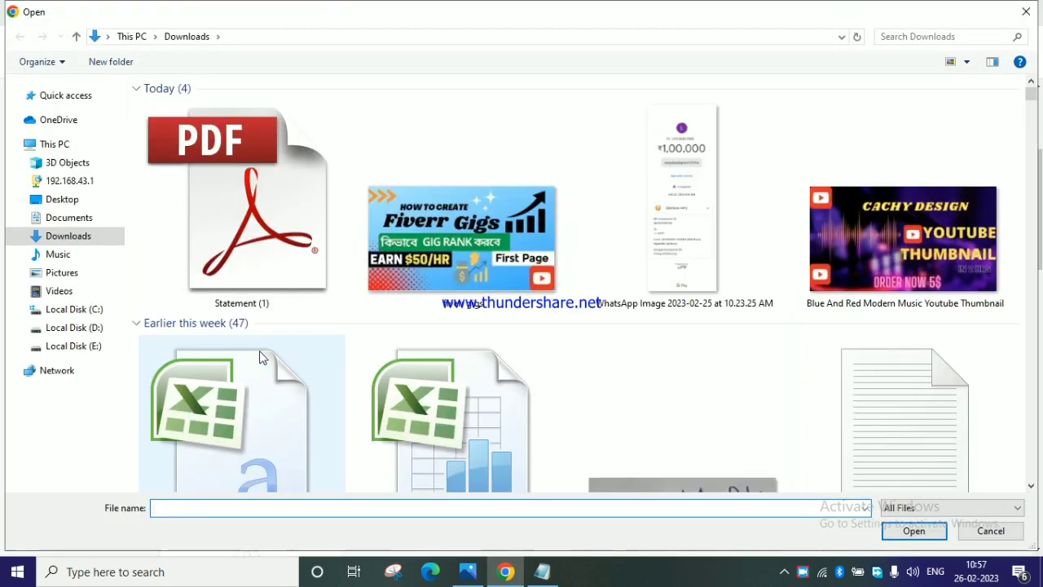
{"action": "left_click", "coordinate": [902, 240]}
{"action": "left_click", "coordinate": [914, 535]}
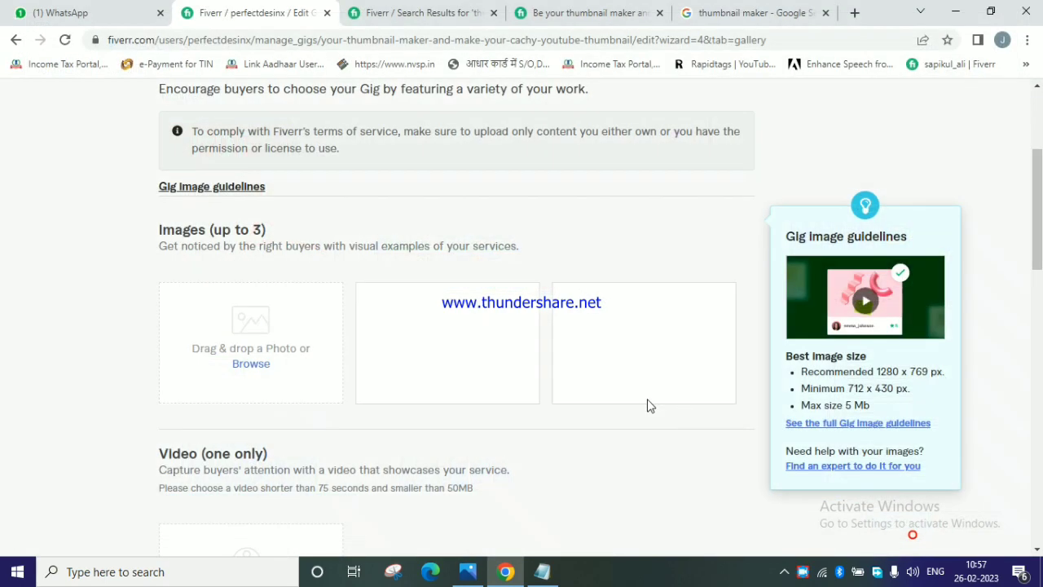
Accept the declaration that the gallery materials are original, and save and continue to the Publish stage without a video or PDF.
{"action": "scroll", "coordinate": [464, 397], "scroll_direction": "down", "scroll_amount": 1}
{"action": "scroll", "coordinate": [464, 397], "scroll_direction": "down", "scroll_amount": 4}
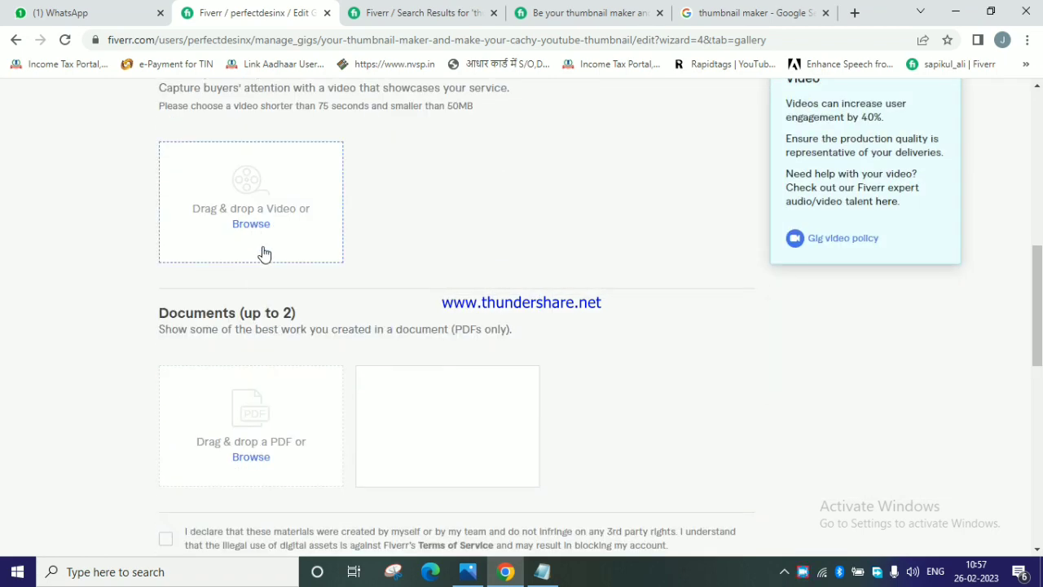
{"action": "scroll", "coordinate": [251, 367], "scroll_direction": "down", "scroll_amount": 1}
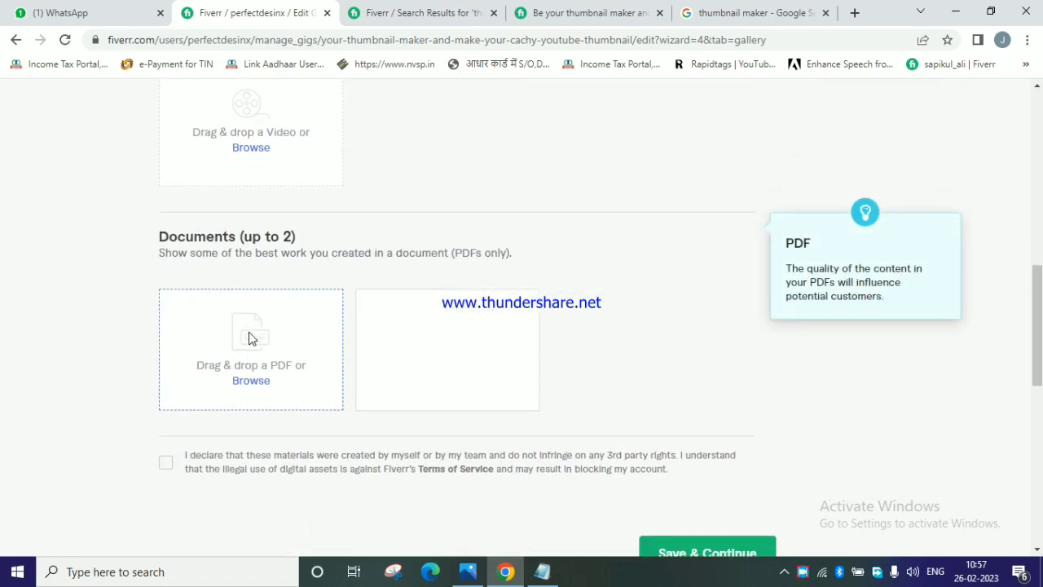
{"action": "scroll", "coordinate": [249, 337], "scroll_direction": "down", "scroll_amount": 2}
{"action": "left_click", "coordinate": [168, 313]}
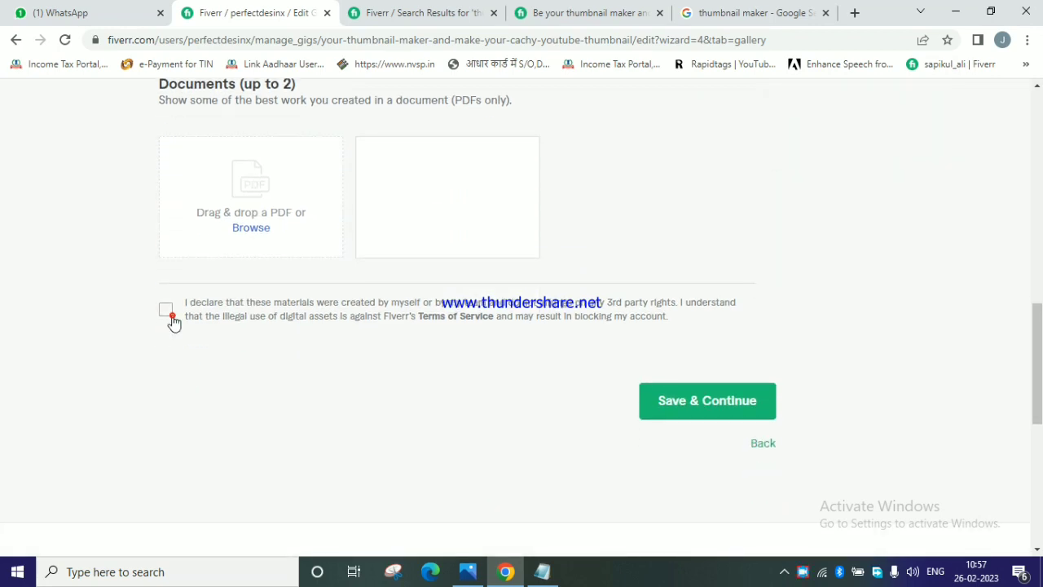
{"action": "left_click", "coordinate": [683, 410]}
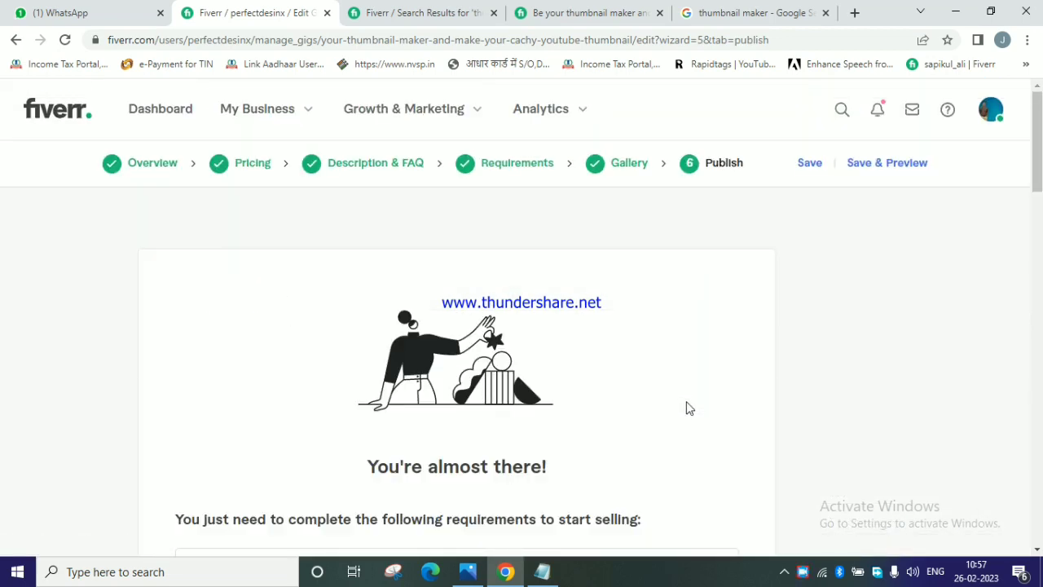
Answer No to being a U.S. person in the Form W-9 check and save the answer.
{"action": "scroll", "coordinate": [687, 372], "scroll_direction": "down", "scroll_amount": 2}
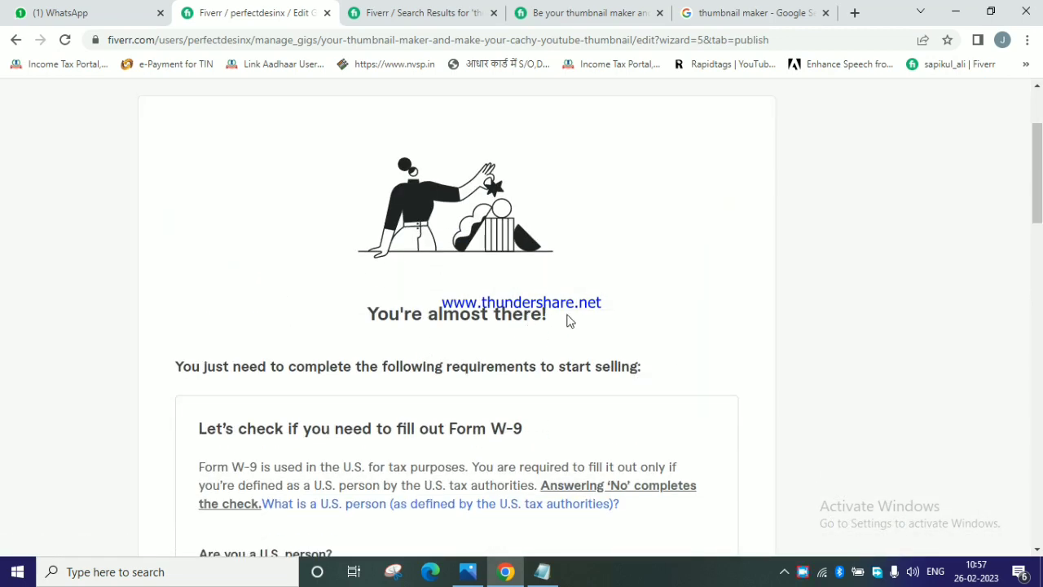
{"action": "scroll", "coordinate": [431, 459], "scroll_direction": "down", "scroll_amount": 3}
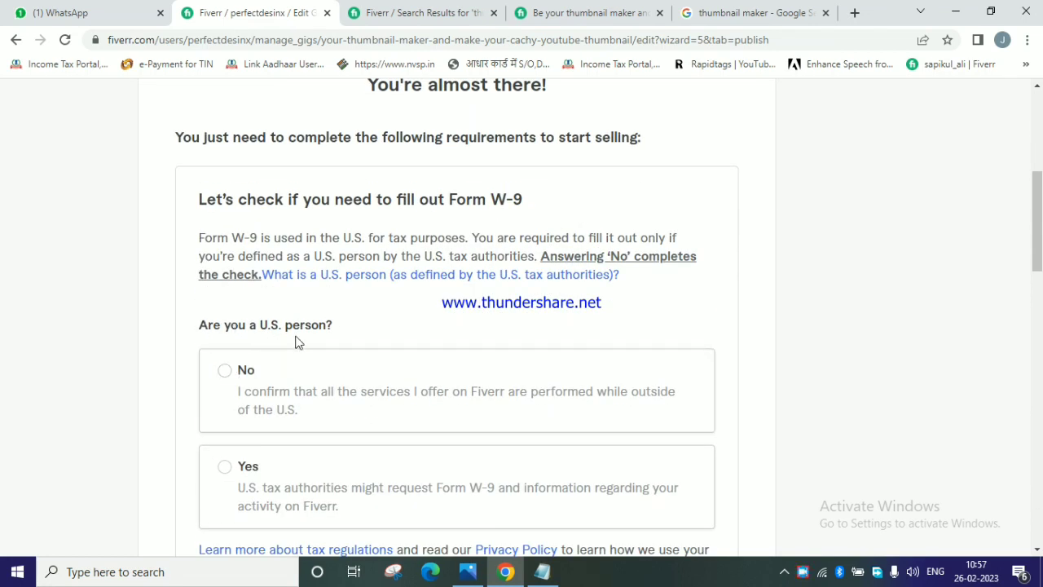
{"action": "left_click", "coordinate": [224, 371]}
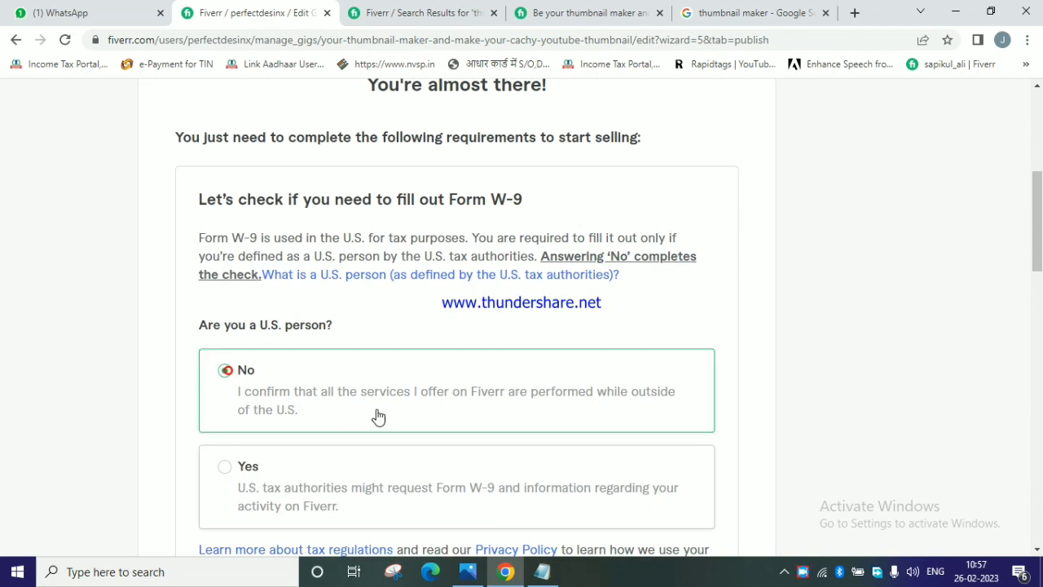
{"action": "scroll", "coordinate": [376, 416], "scroll_direction": "down", "scroll_amount": 3}
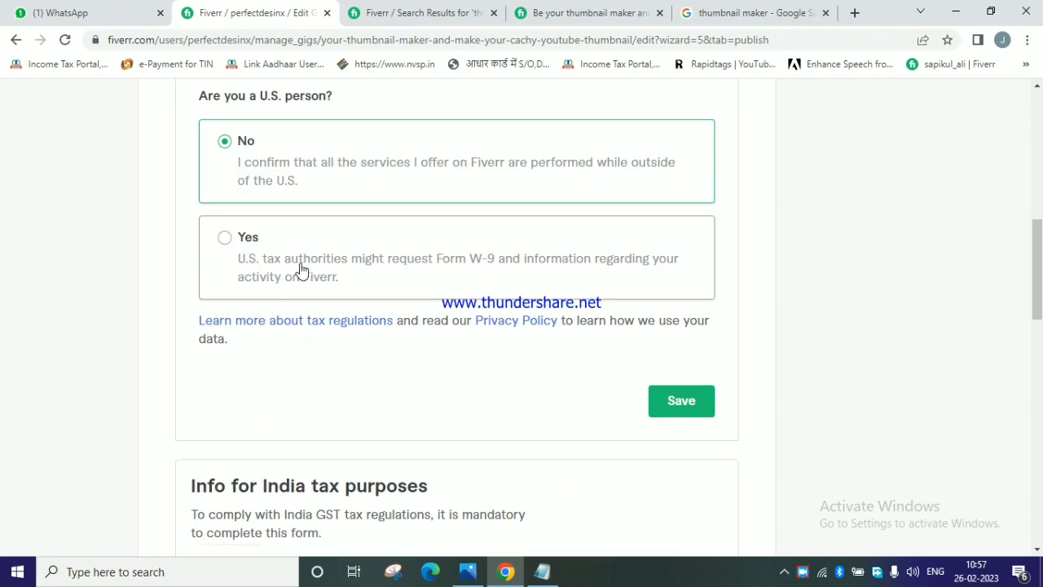
{"action": "left_click", "coordinate": [680, 403]}
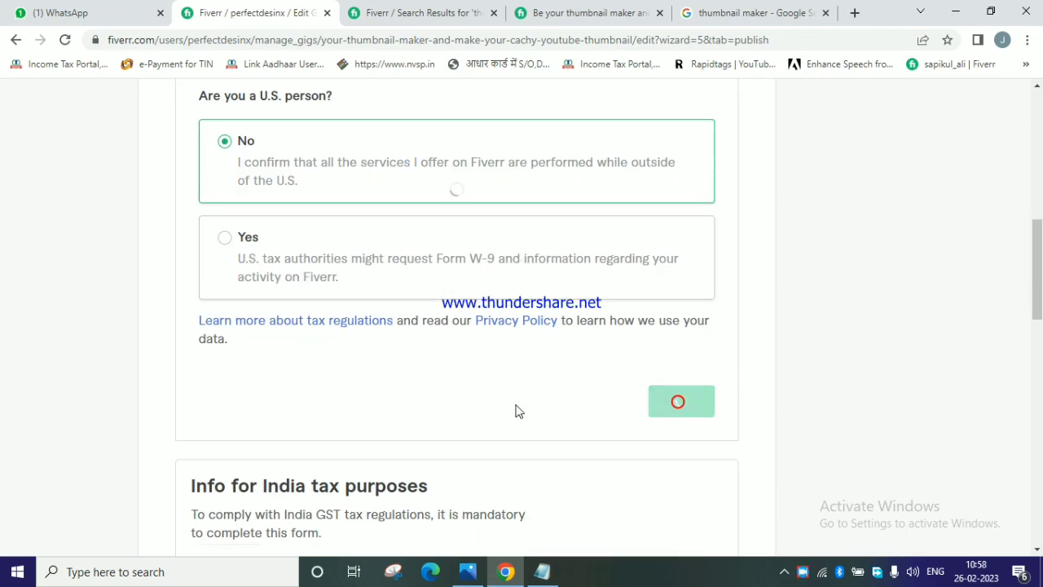
{"action": "left_click", "coordinate": [520, 410]}
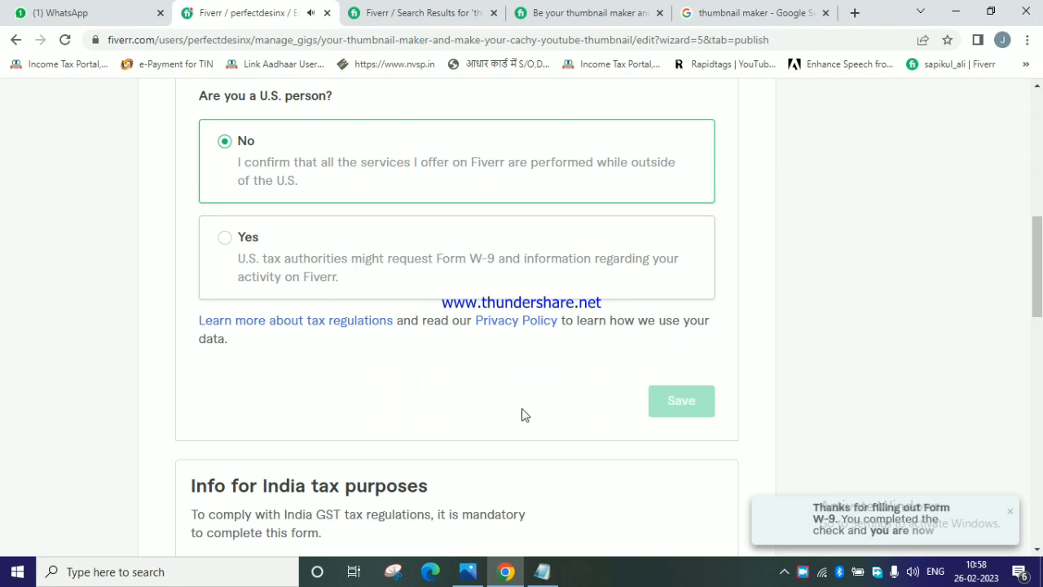
Fill in the India tax form with the seller's full name, India as the country and West Bengal as the state.
{"action": "scroll", "coordinate": [521, 415], "scroll_direction": "down", "scroll_amount": 4}
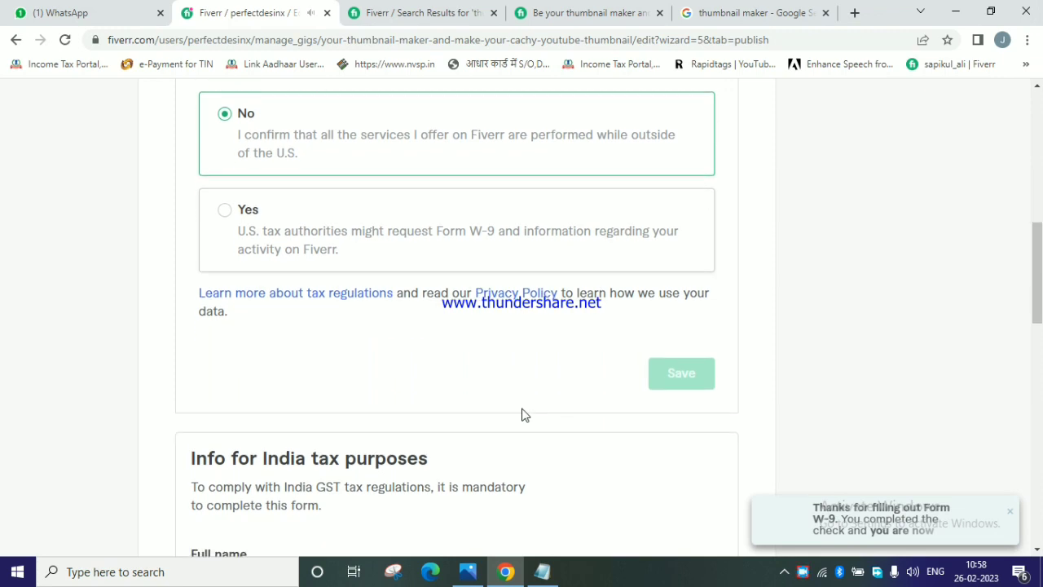
{"action": "left_click", "coordinate": [215, 294]}
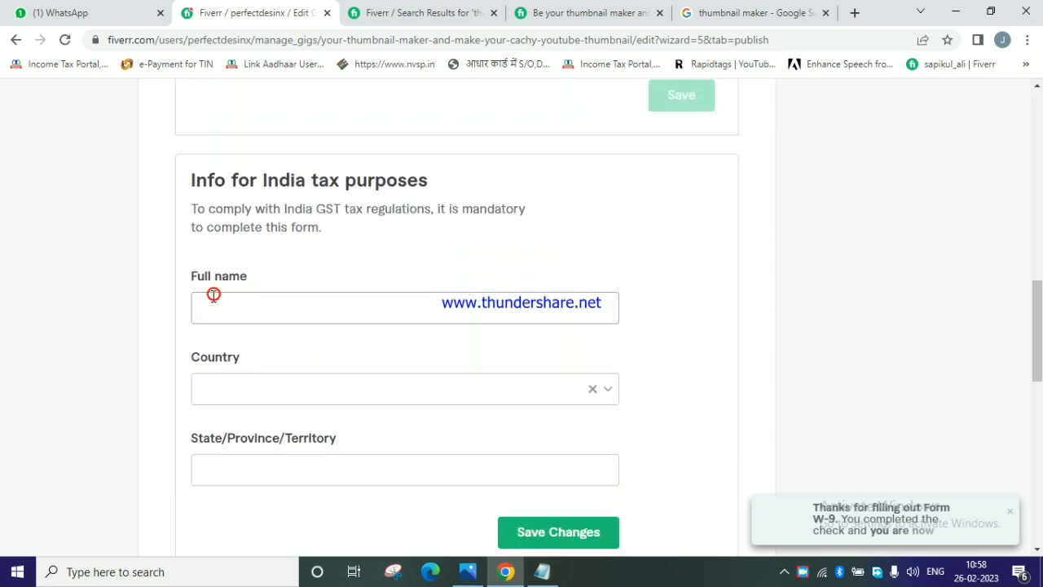
{"action": "left_click", "coordinate": [257, 389]}
{"action": "type", "text": "ind"}
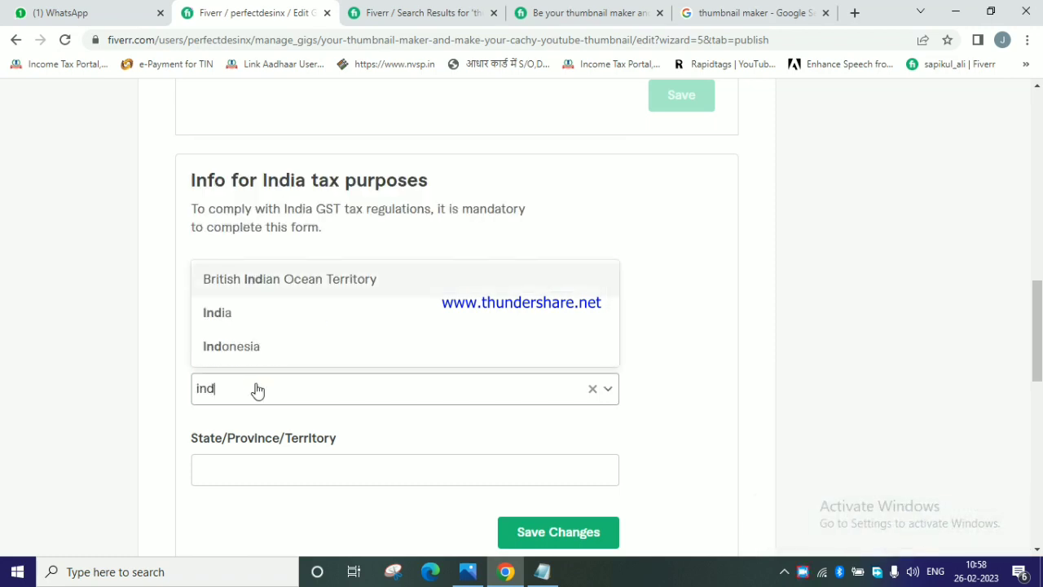
{"action": "left_click", "coordinate": [243, 319]}
{"action": "scroll", "coordinate": [247, 372], "scroll_direction": "down", "scroll_amount": 1}
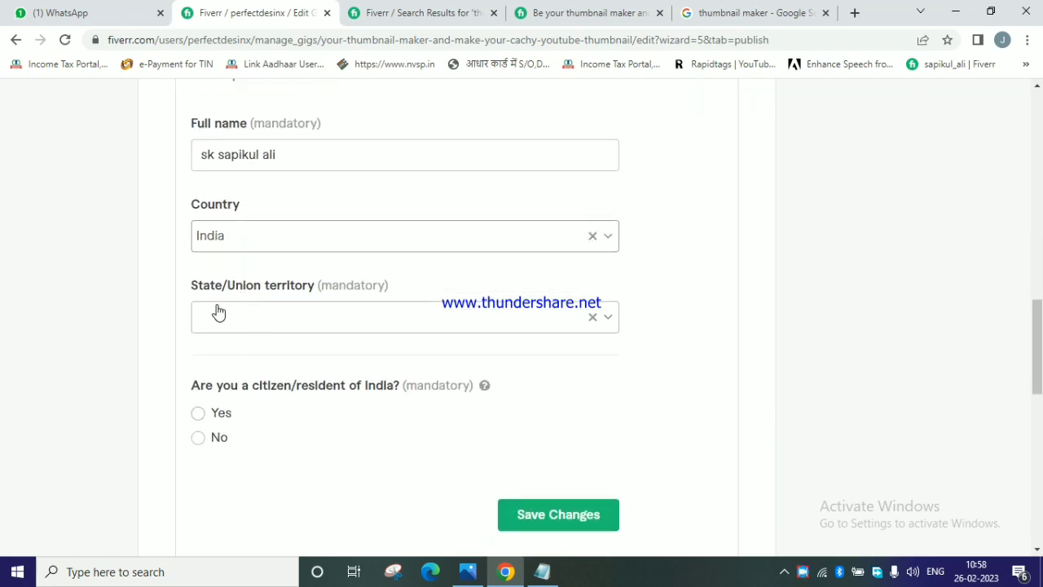
{"action": "left_click", "coordinate": [217, 311]}
{"action": "type", "text": "west"}
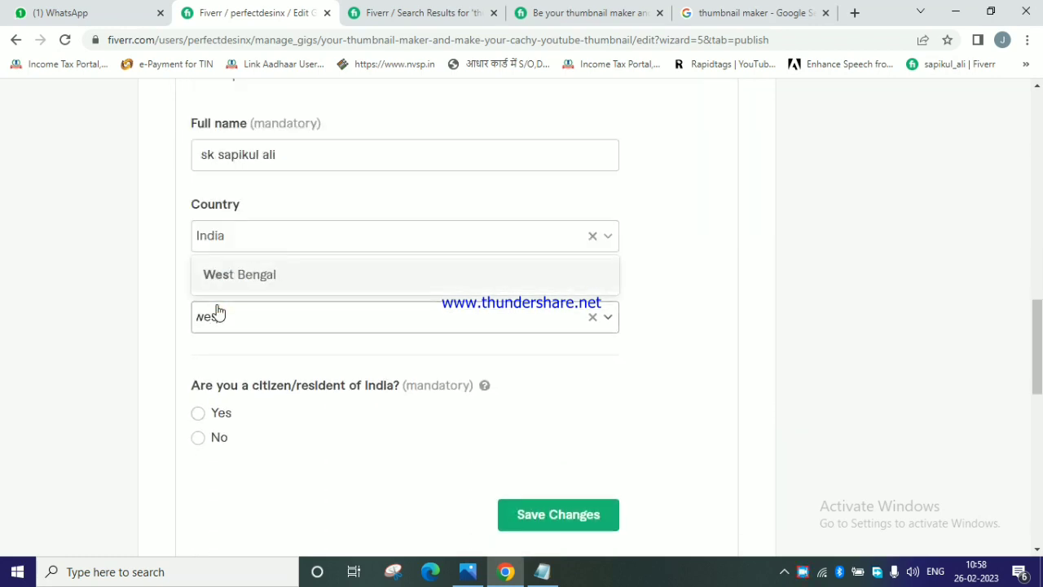
{"action": "left_click", "coordinate": [254, 279]}
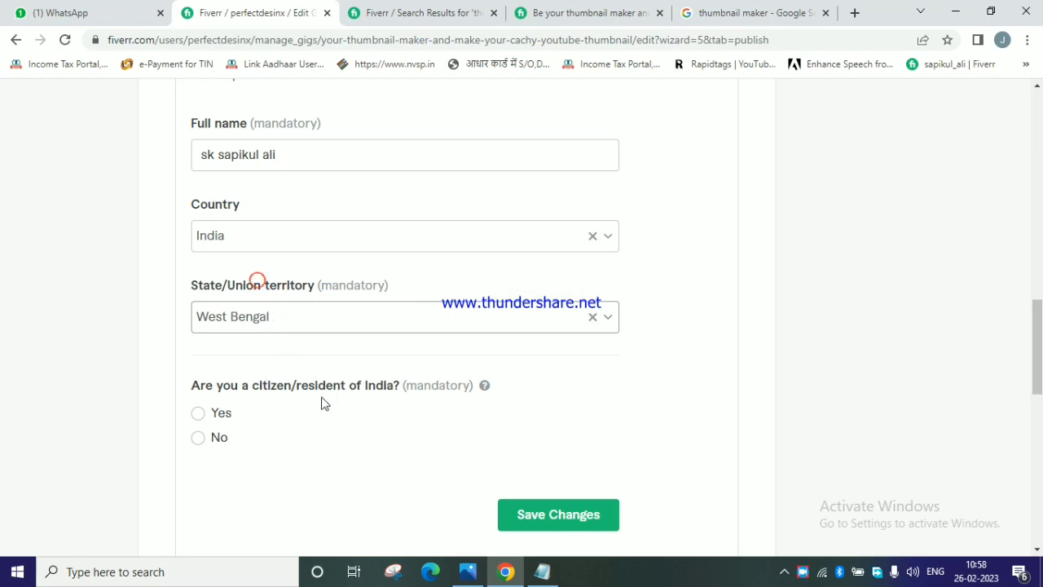
Answer Yes to being a citizen or resident of India and No to being registered for India GST.
{"action": "left_click", "coordinate": [198, 413]}
{"action": "scroll", "coordinate": [336, 421], "scroll_direction": "down", "scroll_amount": 2}
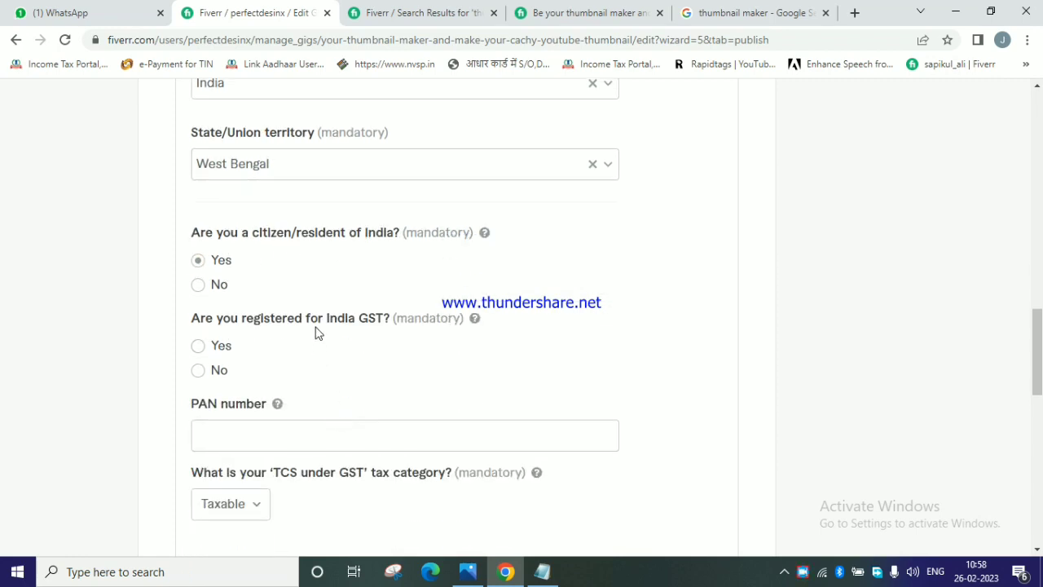
{"action": "left_click", "coordinate": [198, 372]}
Set the 'TCS under GST' tax category to Exempt and save the India tax form without a PAN number.
{"action": "scroll", "coordinate": [269, 398], "scroll_direction": "down", "scroll_amount": 1}
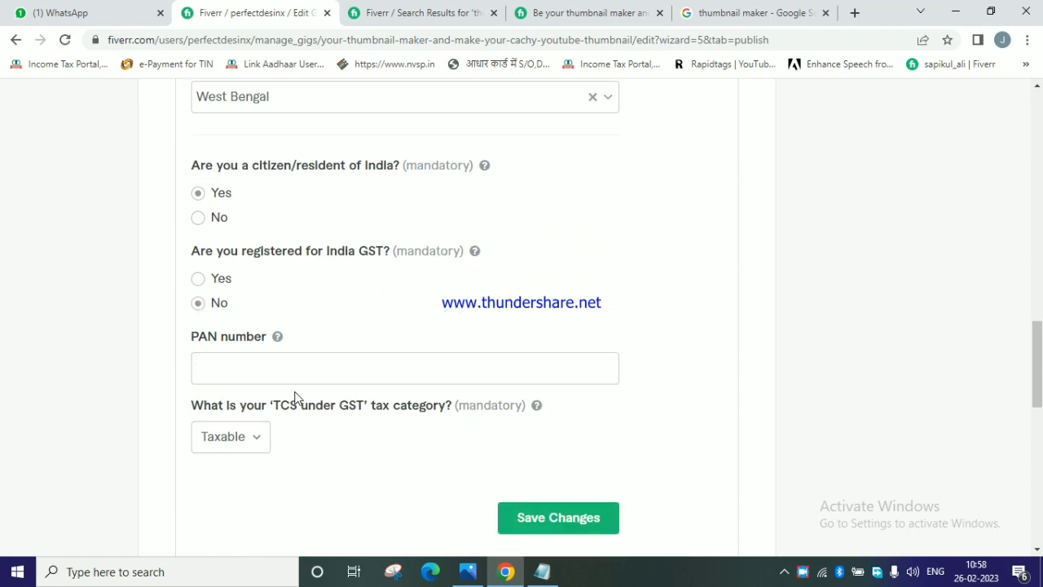
{"action": "left_click", "coordinate": [248, 429]}
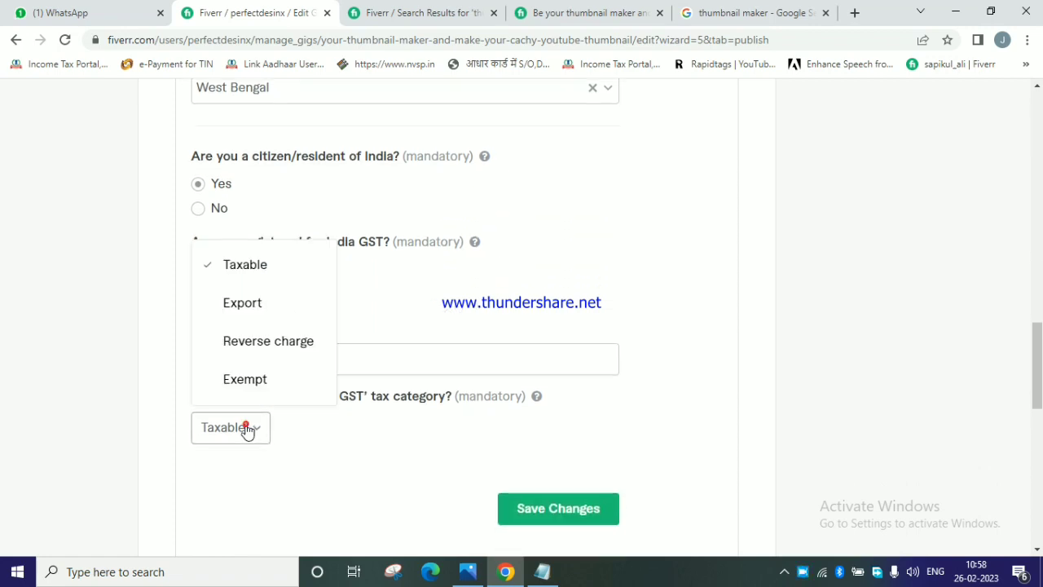
{"action": "left_click", "coordinate": [255, 383]}
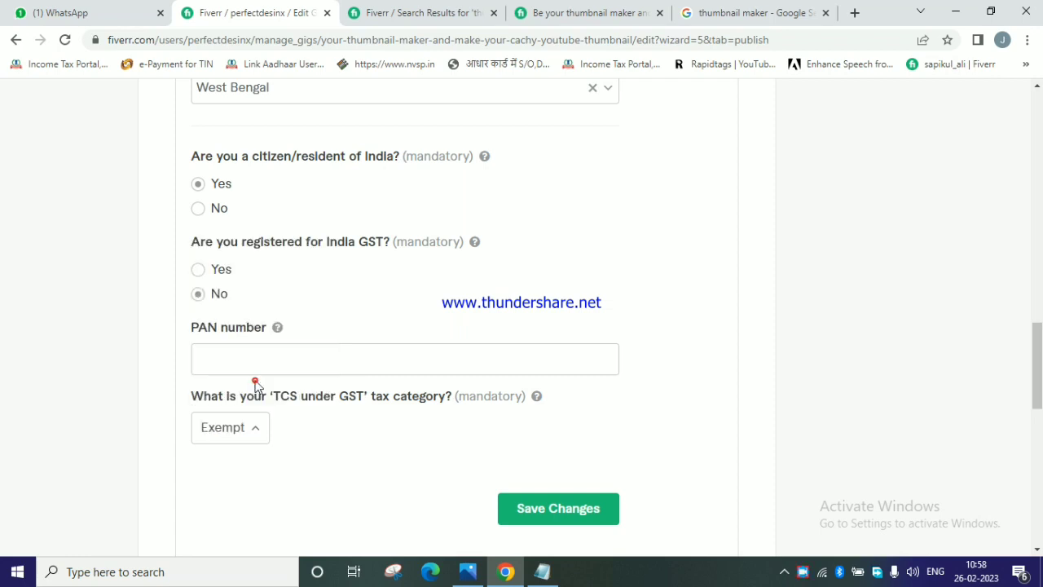
{"action": "scroll", "coordinate": [391, 459], "scroll_direction": "down", "scroll_amount": 2}
{"action": "left_click", "coordinate": [590, 368]}
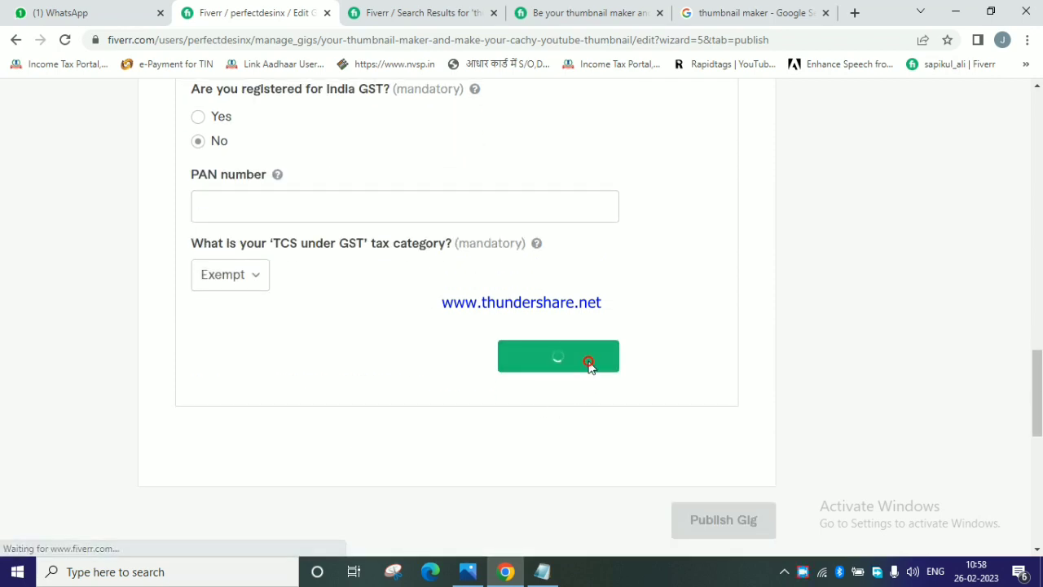
{"action": "scroll", "coordinate": [432, 334], "scroll_direction": "up", "scroll_amount": 1}
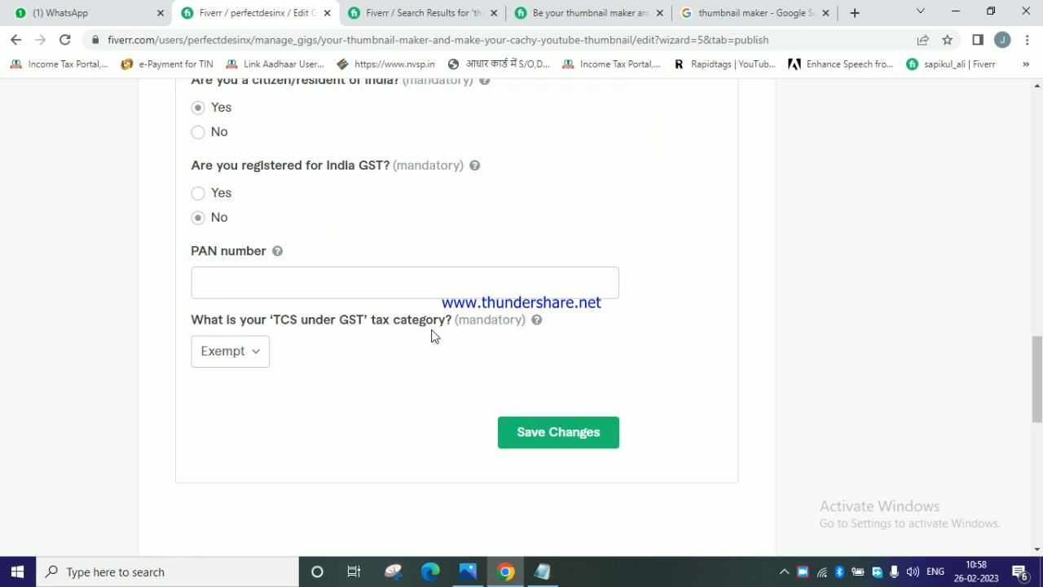
{"action": "left_click", "coordinate": [553, 433]}
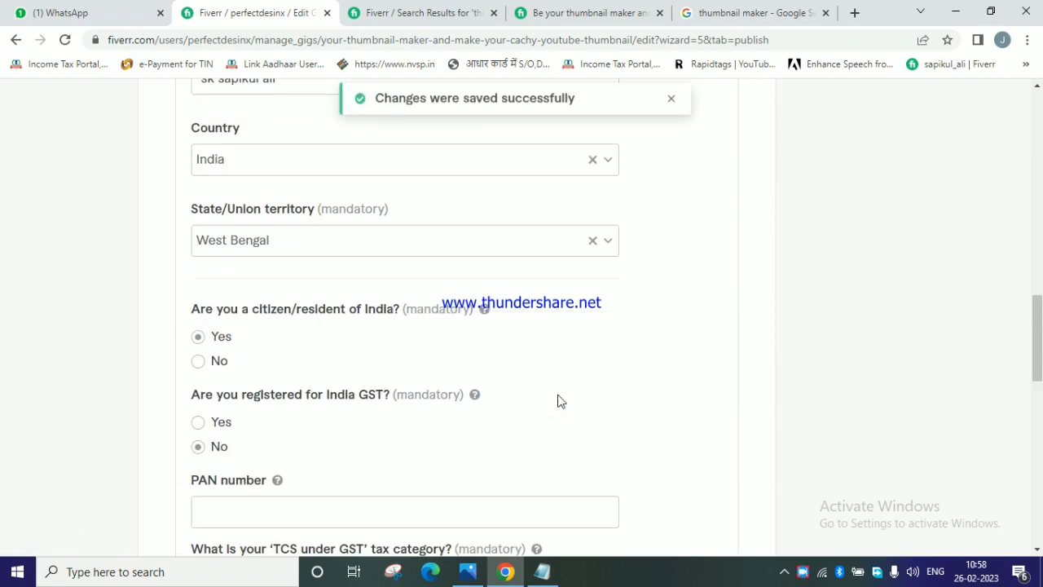
Look back over the saved tax sections and publish the gig.
{"action": "scroll", "coordinate": [560, 401], "scroll_direction": "up", "scroll_amount": 10}
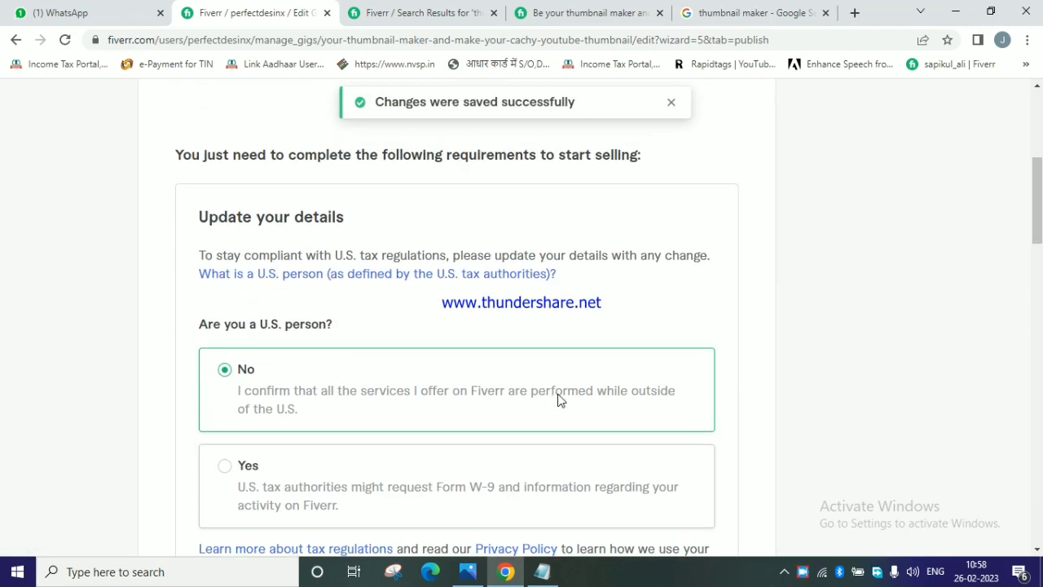
{"action": "scroll", "coordinate": [561, 400], "scroll_direction": "down", "scroll_amount": 6}
{"action": "scroll", "coordinate": [559, 401], "scroll_direction": "down", "scroll_amount": 8}
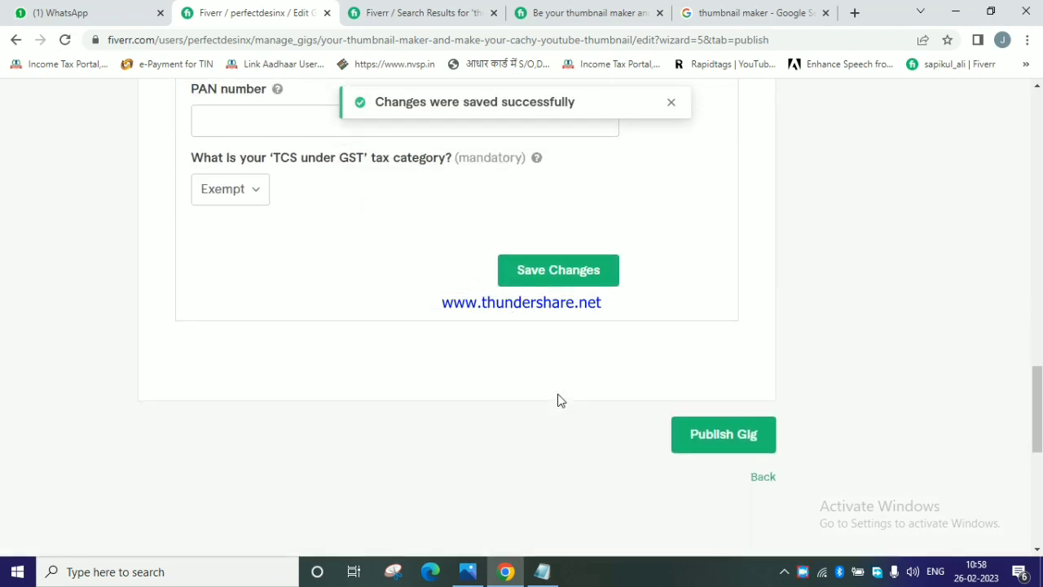
{"action": "left_click", "coordinate": [724, 444]}
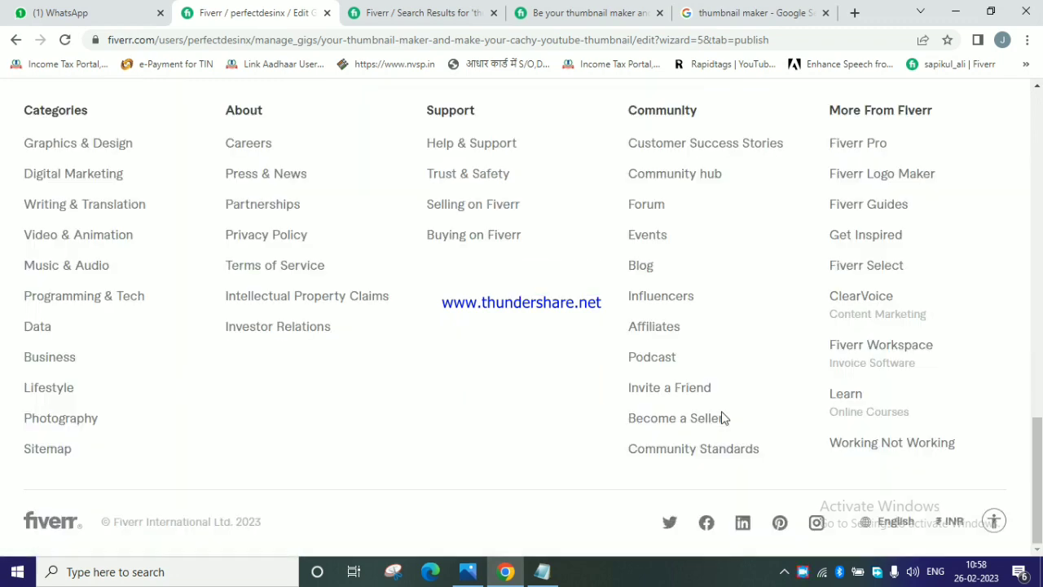
Finish the gig wizard to return to the Gigs list and dismiss the availability tip.
{"action": "scroll", "coordinate": [540, 354], "scroll_direction": "up", "scroll_amount": 7}
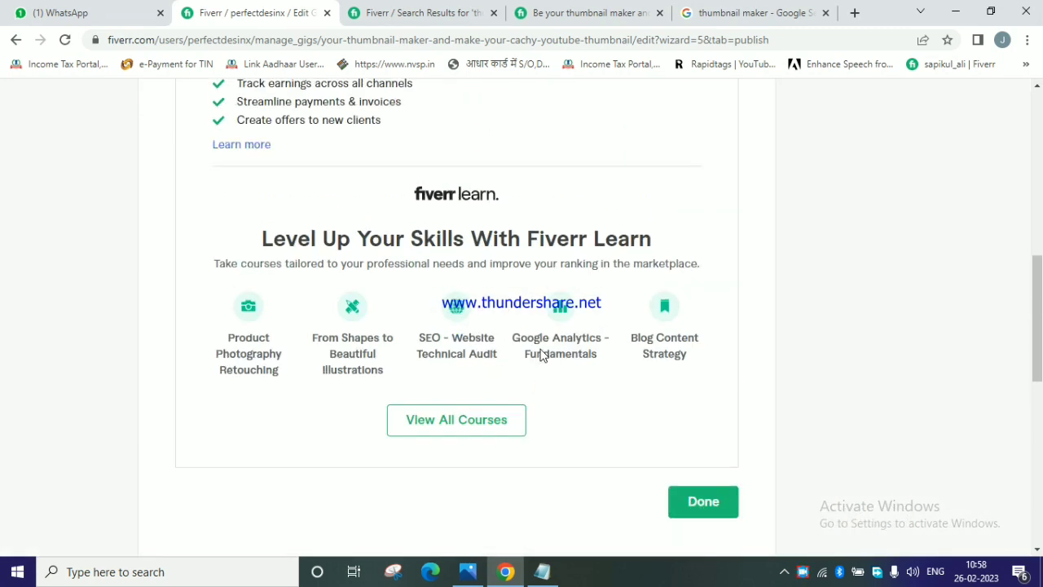
{"action": "left_click", "coordinate": [703, 501]}
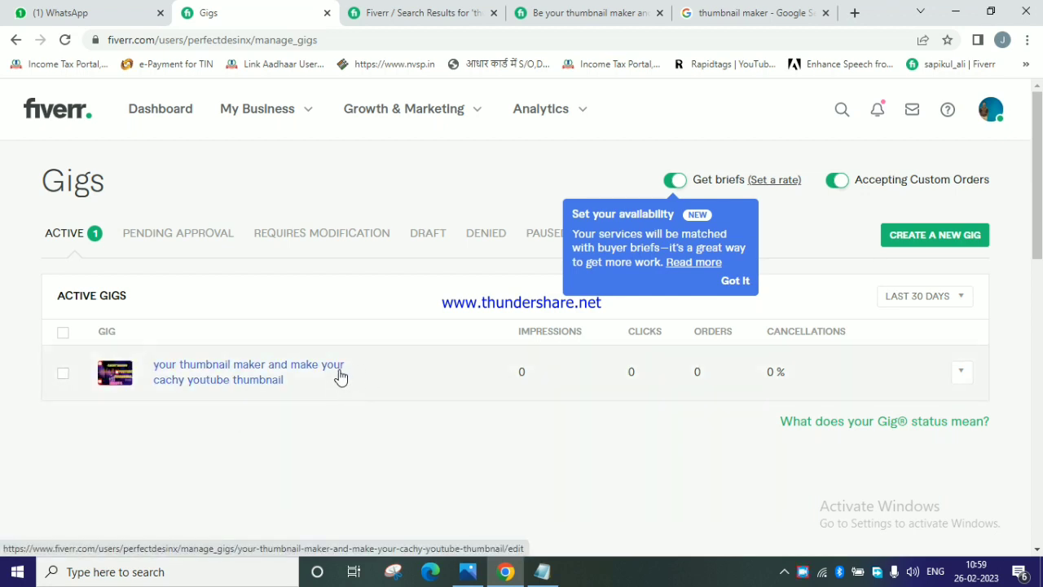
{"action": "left_click", "coordinate": [731, 284]}
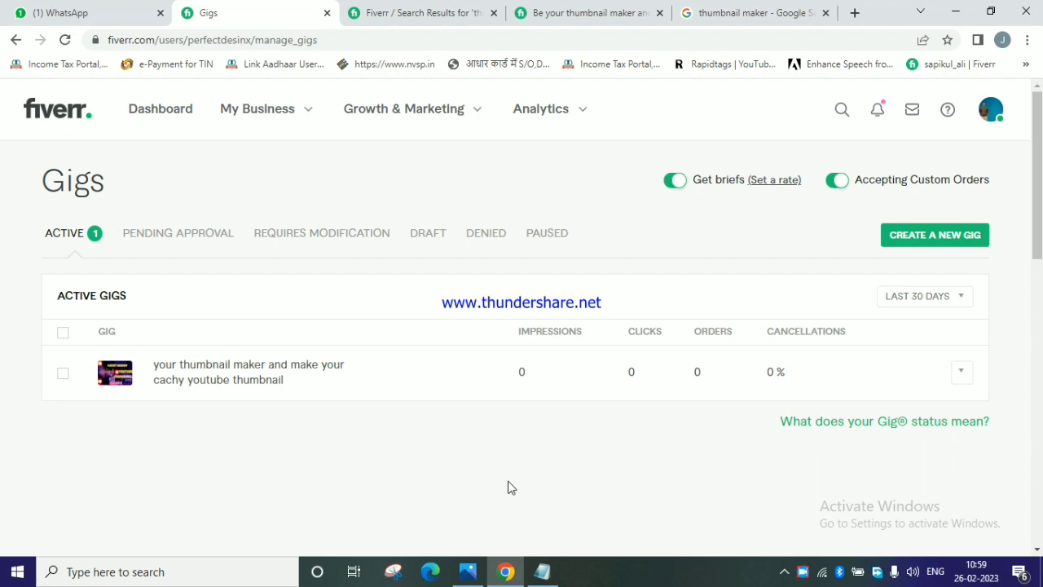
{"action": "left_click", "coordinate": [468, 571]}
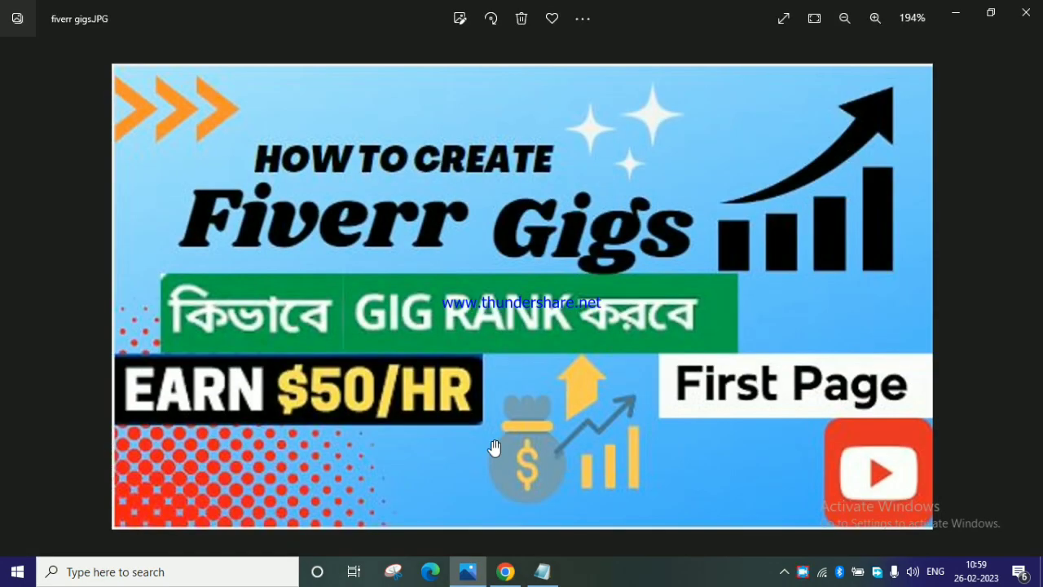
{"action": "right_click", "coordinate": [804, 567]}
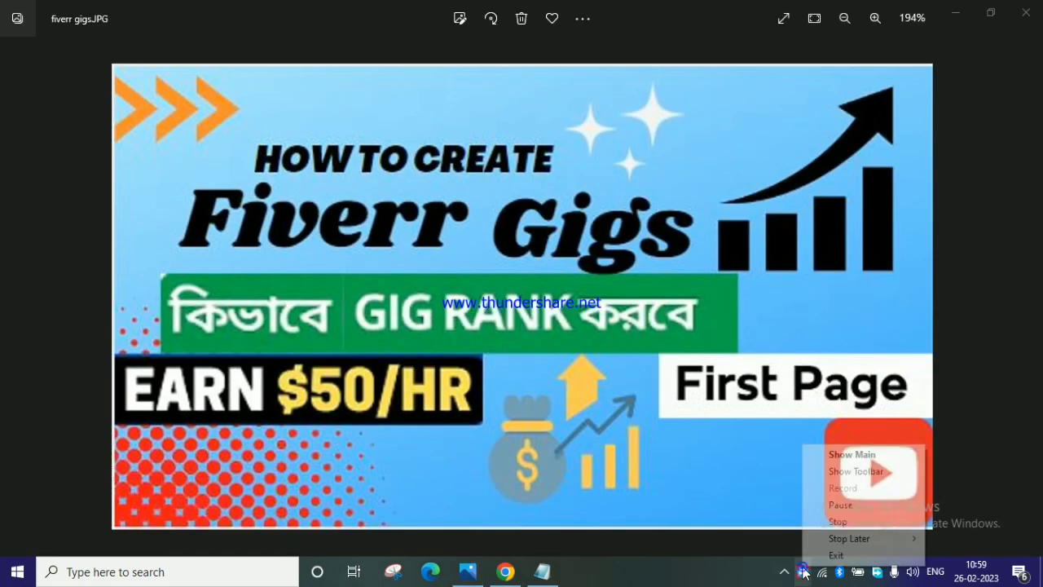